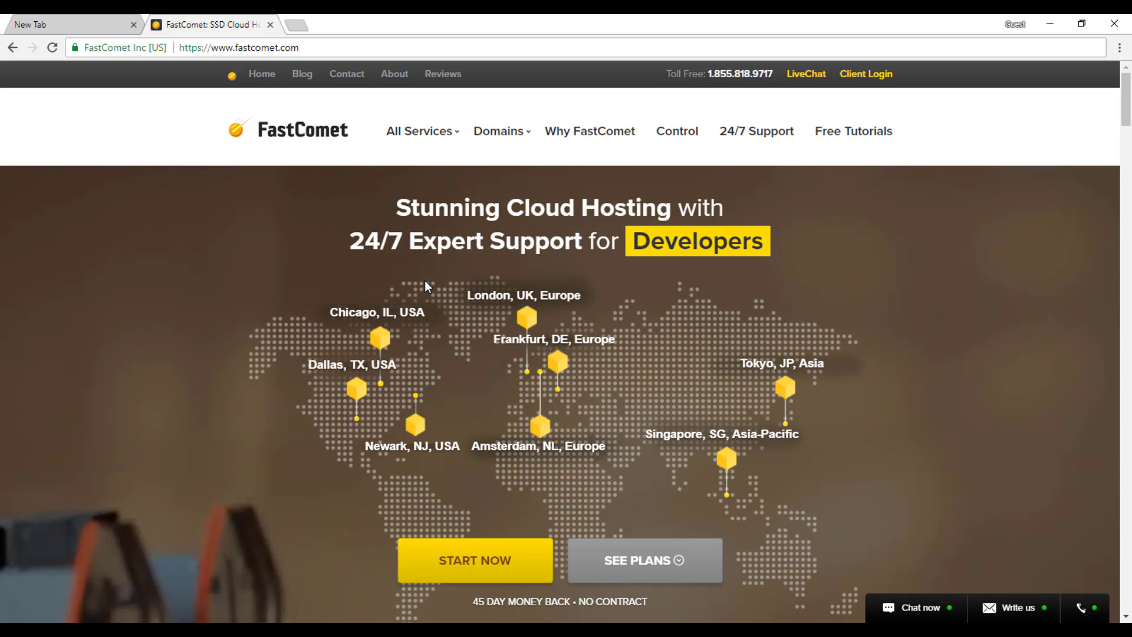
scroll(425, 281, down, 5)
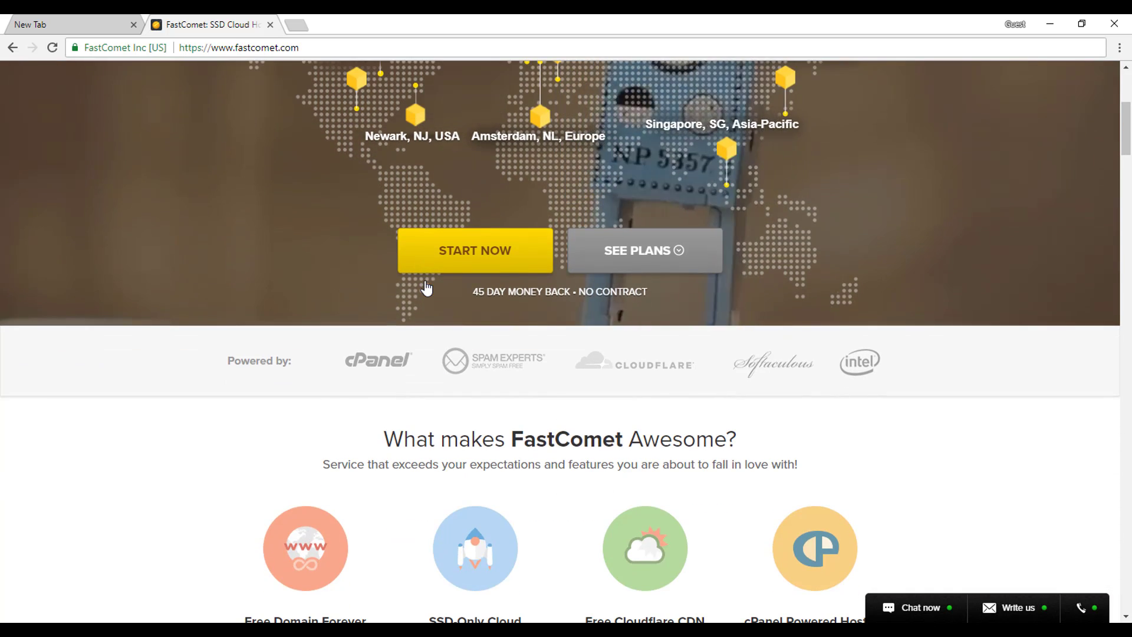
scroll(425, 287, down, 4)
mouse_move(305, 383)
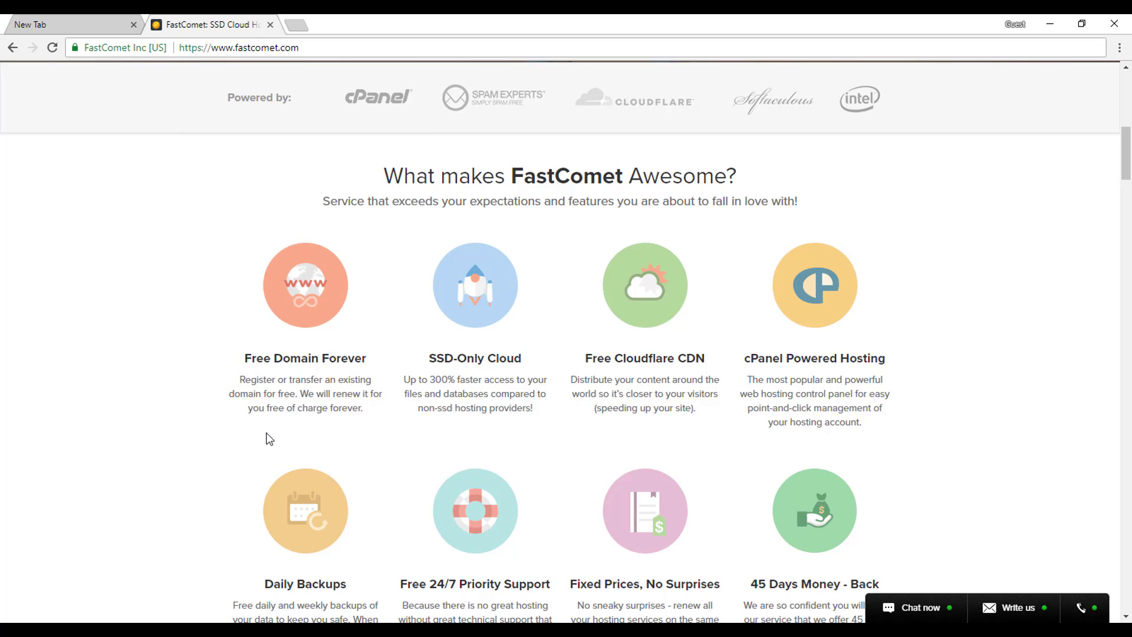
scroll(269, 436, down, 1)
mouse_move(268, 438)
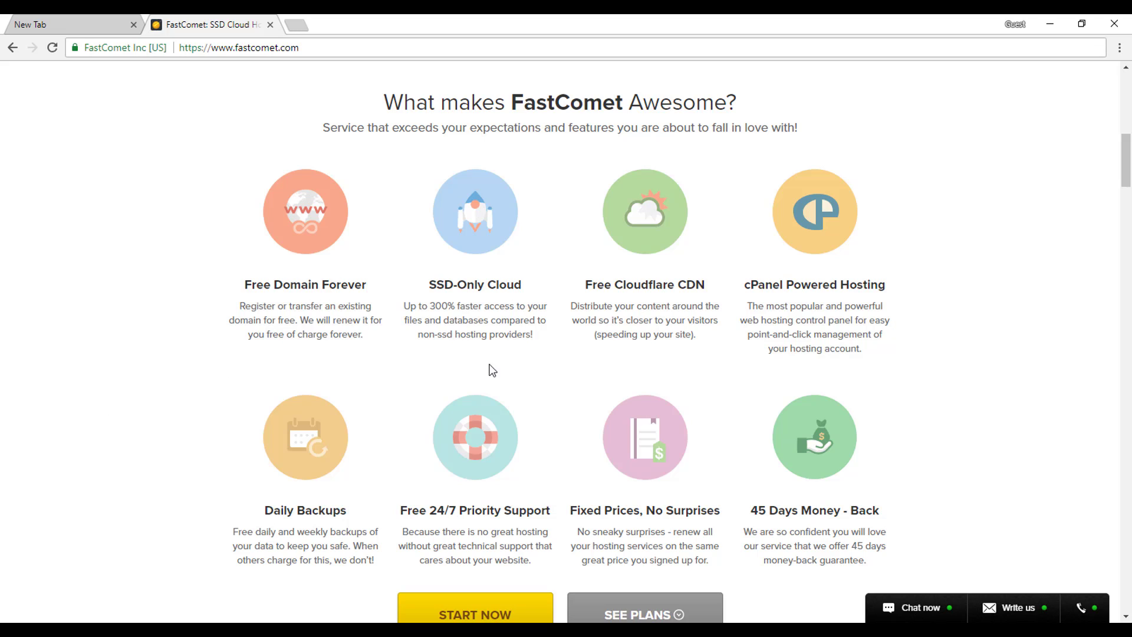
mouse_move(508, 318)
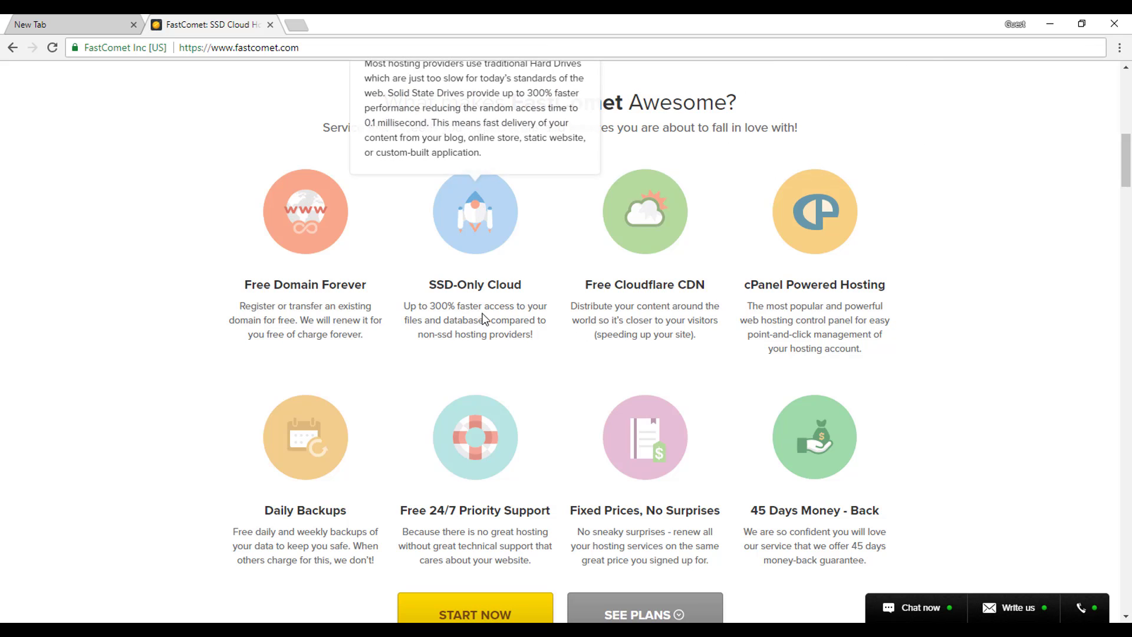
mouse_move(487, 284)
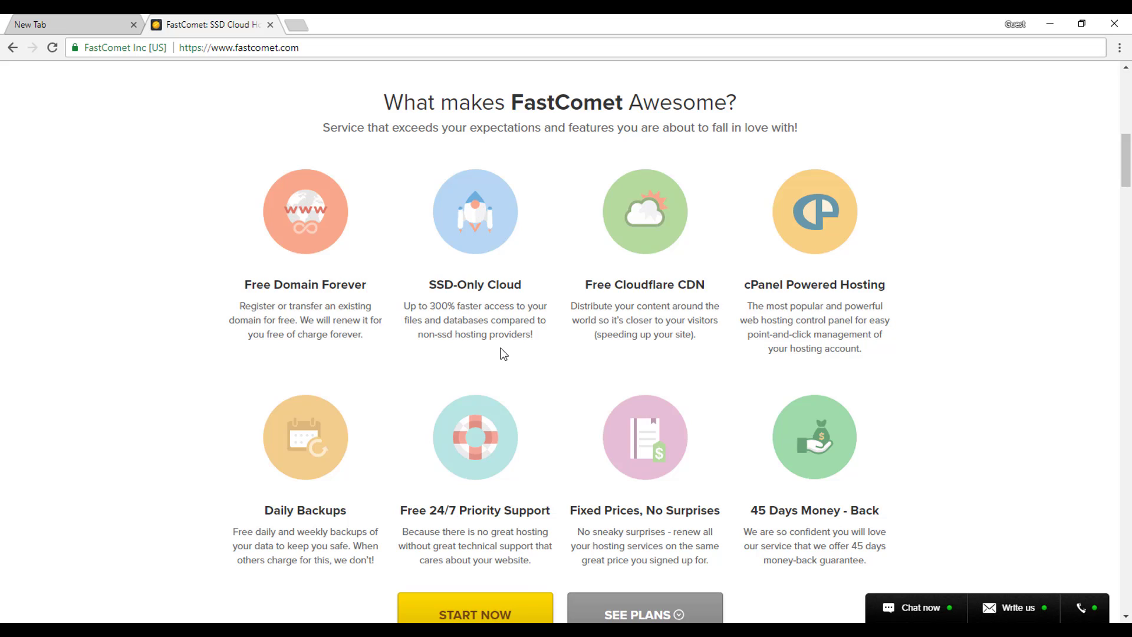
mouse_move(693, 334)
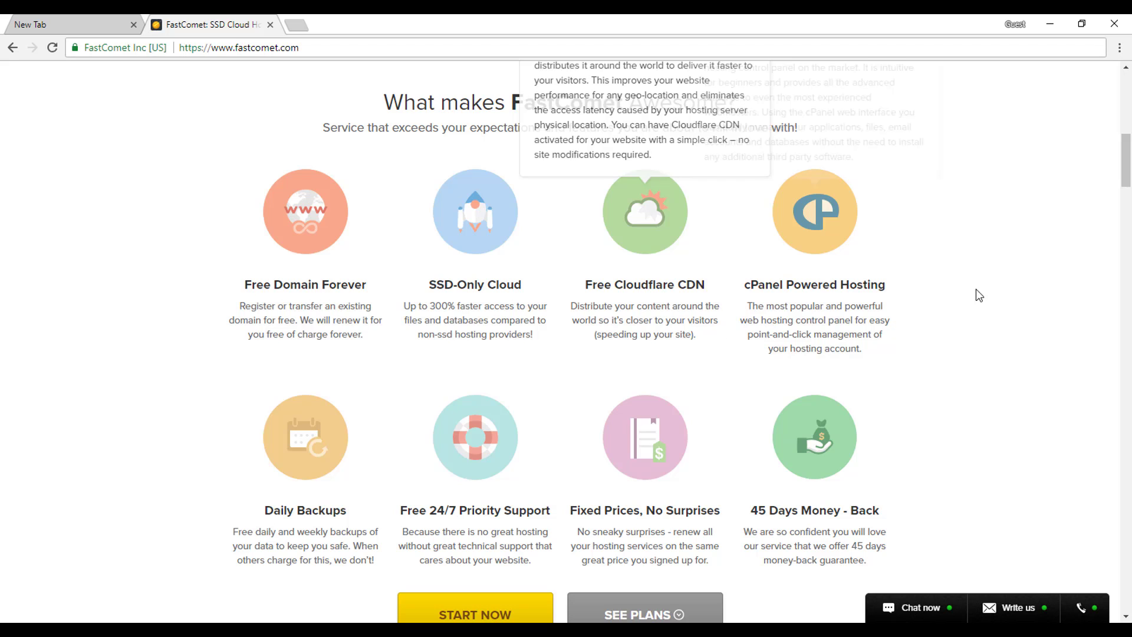
scroll(993, 425, down, 2)
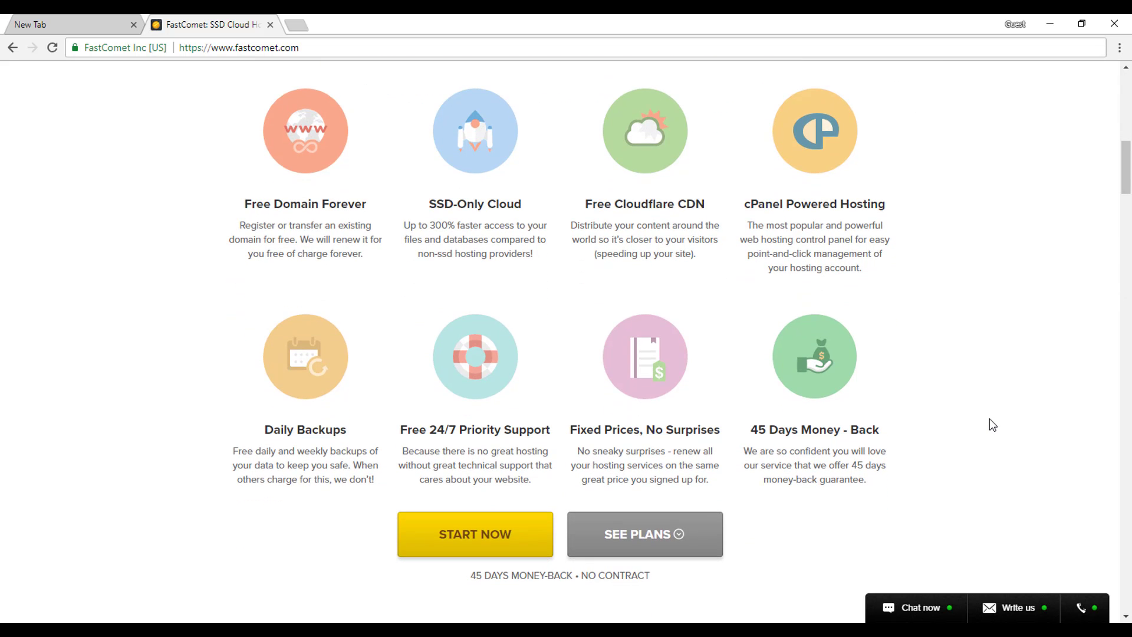
mouse_move(225, 417)
mouse_move(481, 483)
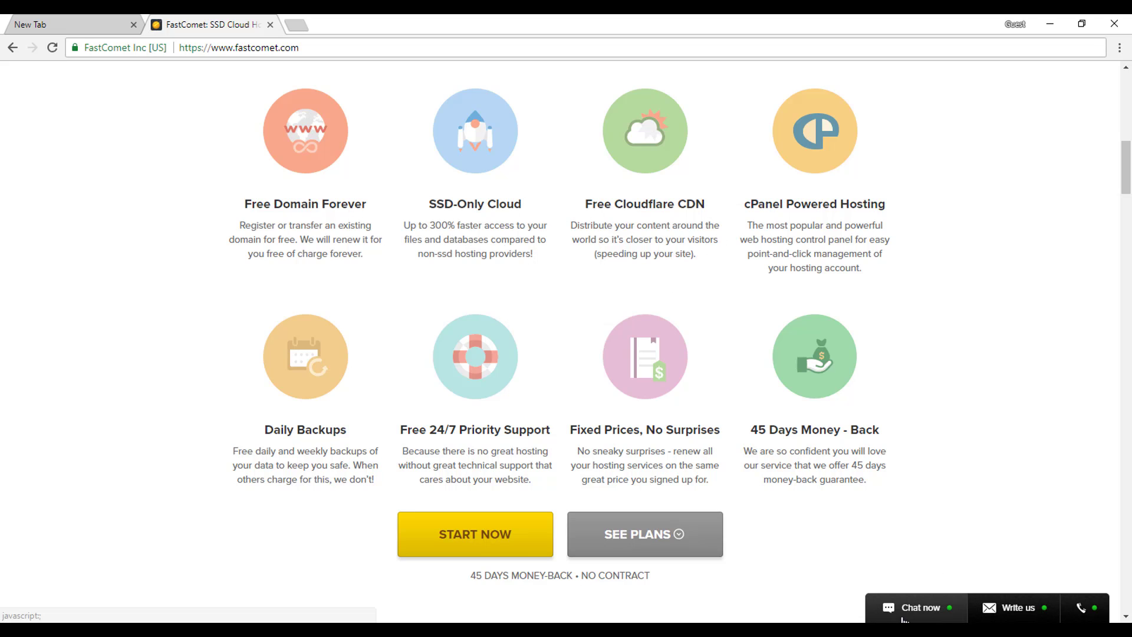
click(904, 618)
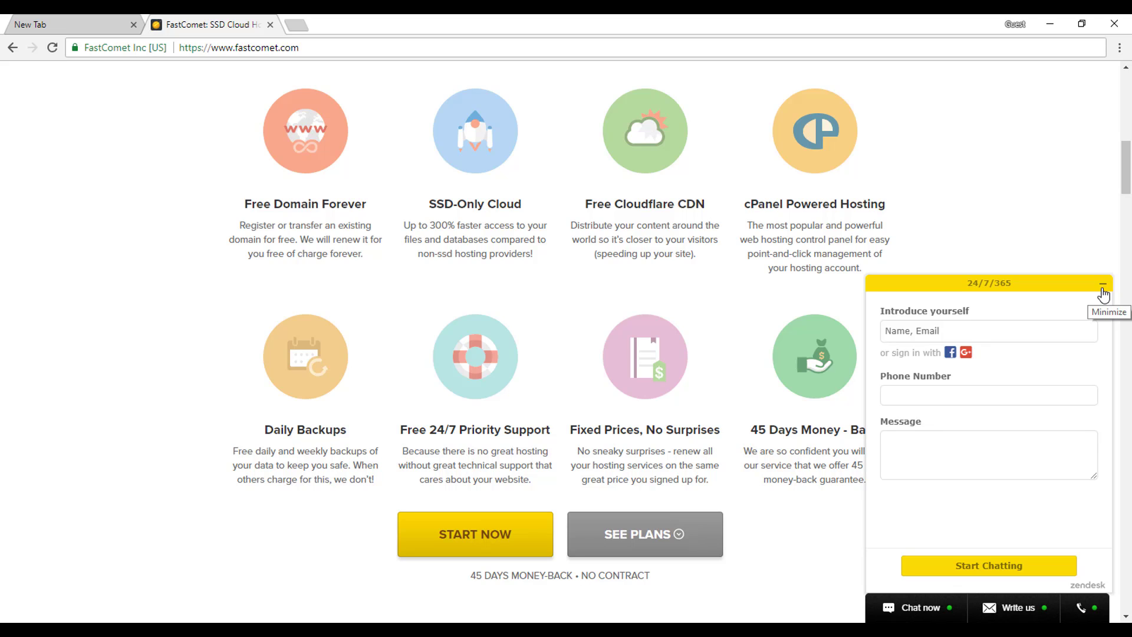
click(1103, 295)
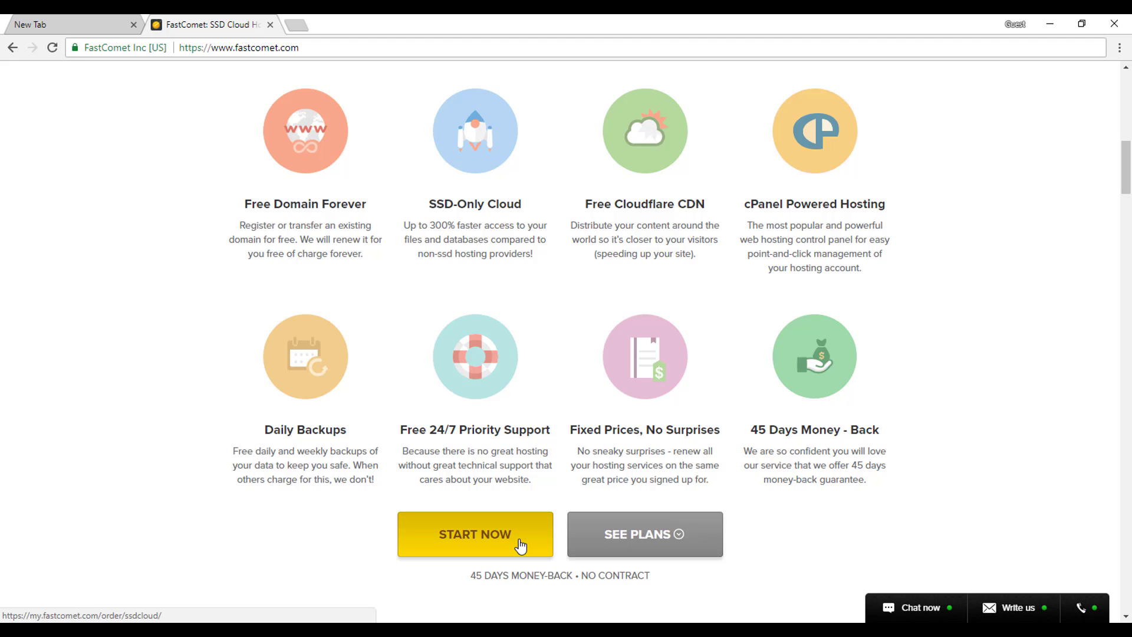
scroll(968, 473, up, 1)
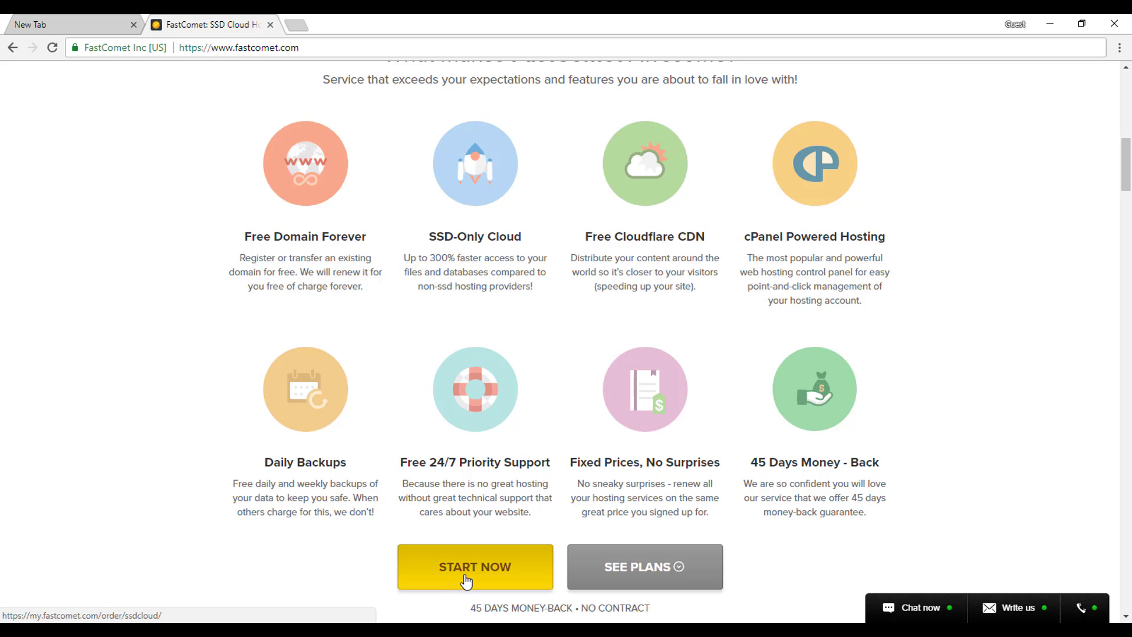
Open the cloud hosting order page and compare StartSmart ($2.95/mo), ScaleRight ($5.95/mo) and SpeedUp ($9.95/mo).
click(466, 581)
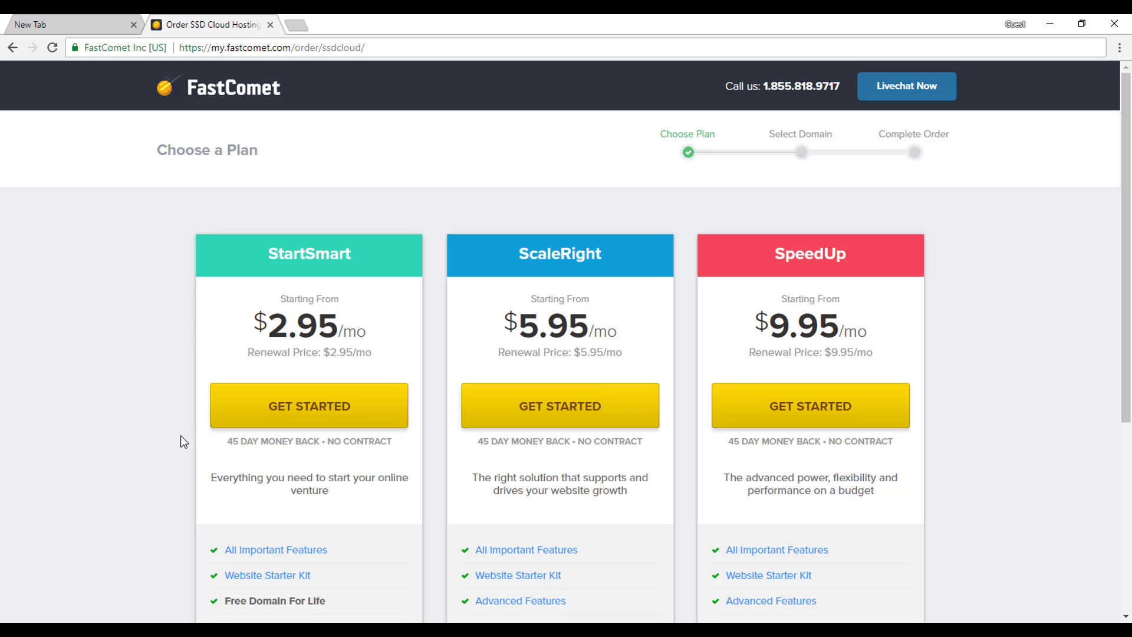
scroll(179, 436, down, 2)
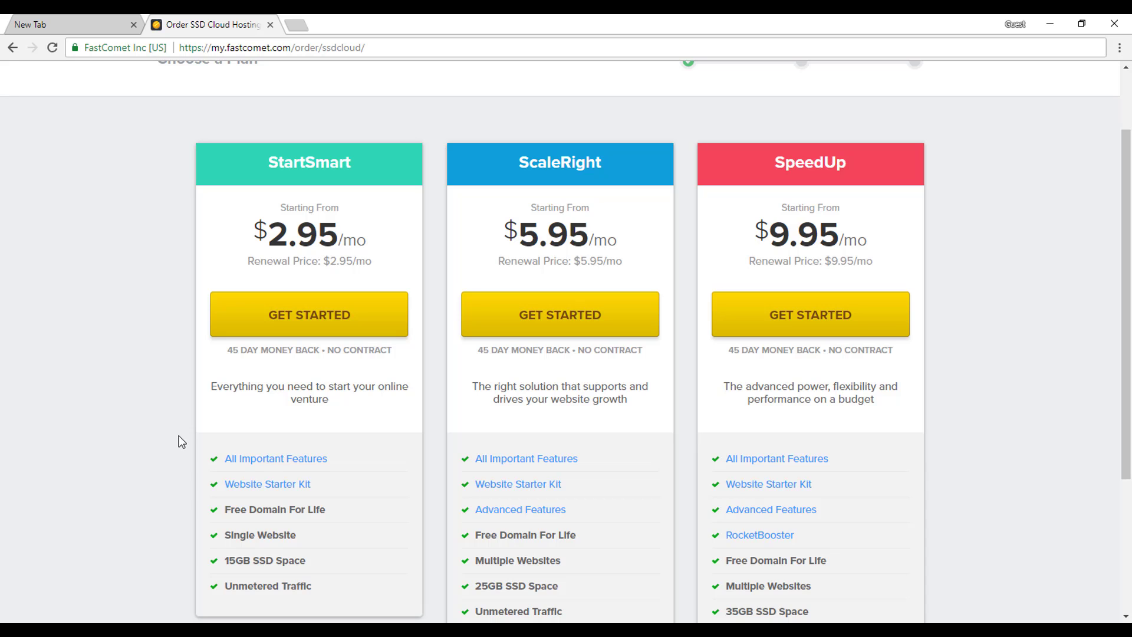
scroll(182, 442, down, 1)
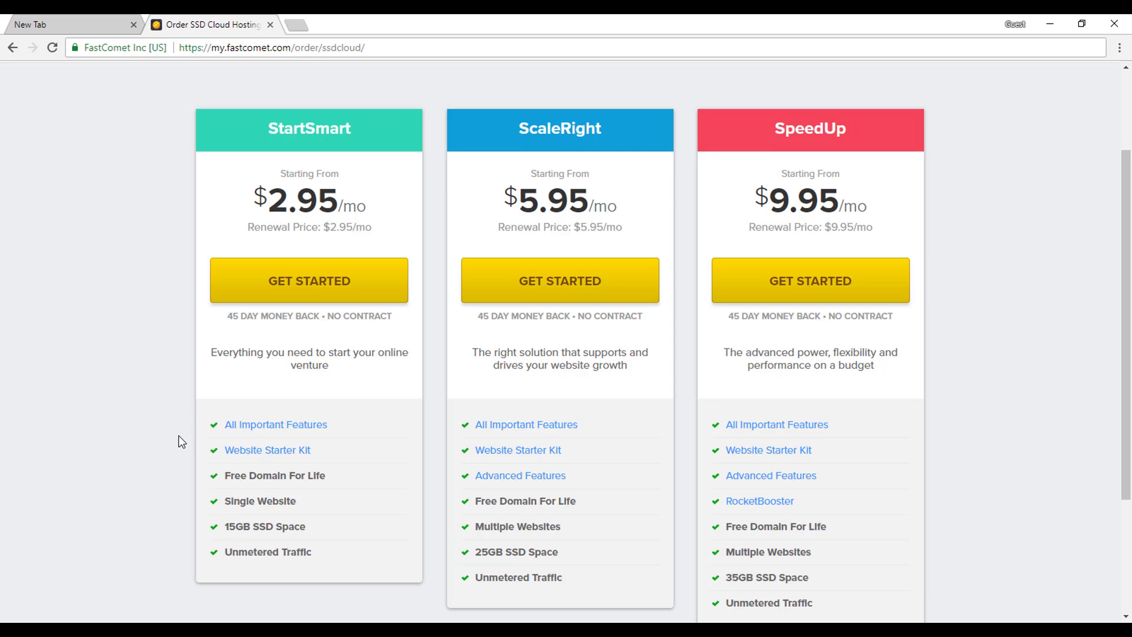
drag(257, 501, 219, 506)
click(179, 504)
scroll(678, 569, down, 1)
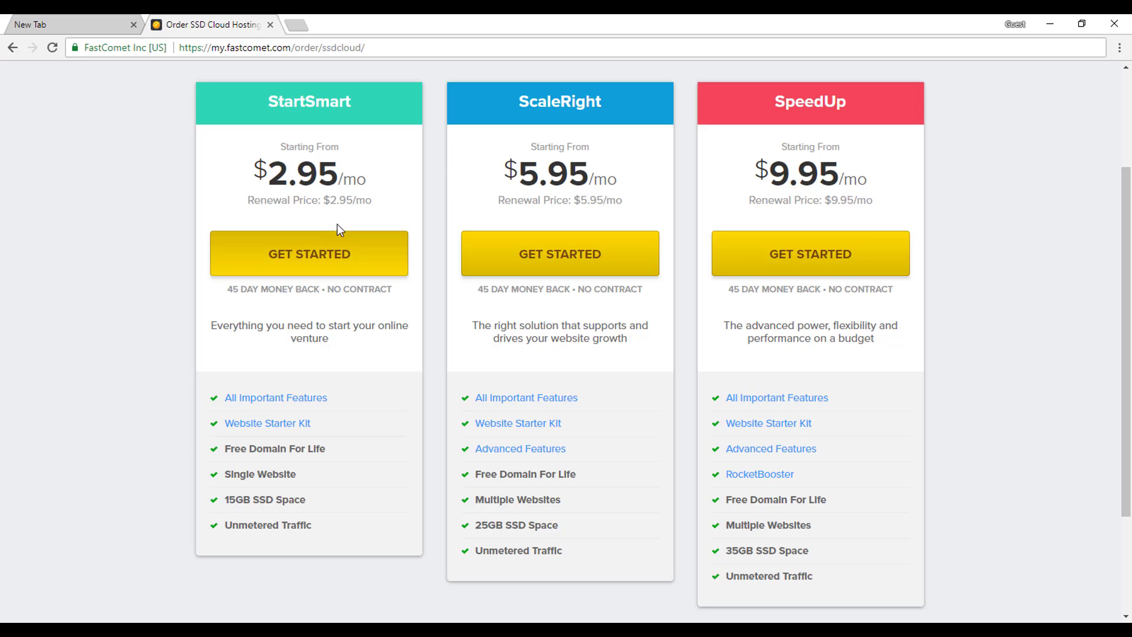
Choose the StartSmart plan and submit wpcreated with the .com extension as the free domain.
click(282, 255)
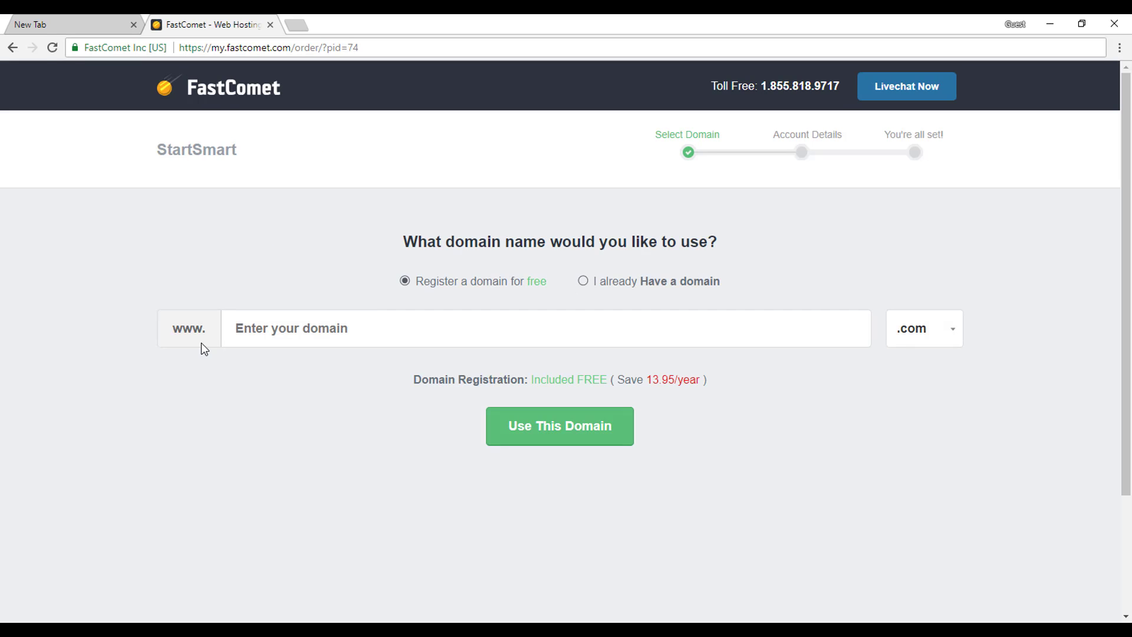
click(382, 323)
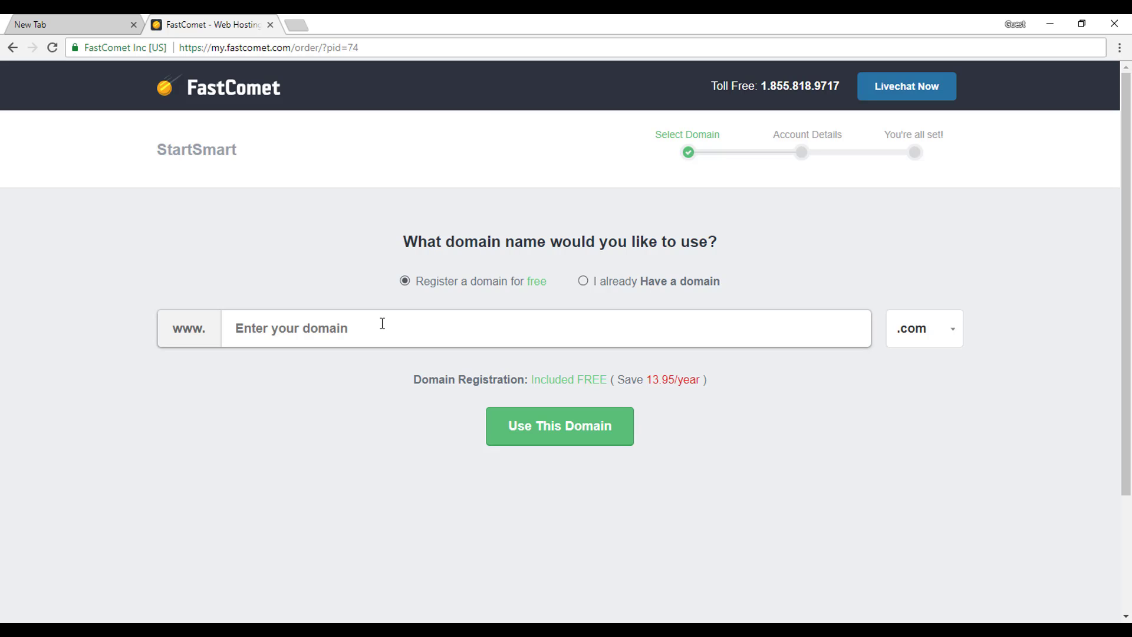
text(w)
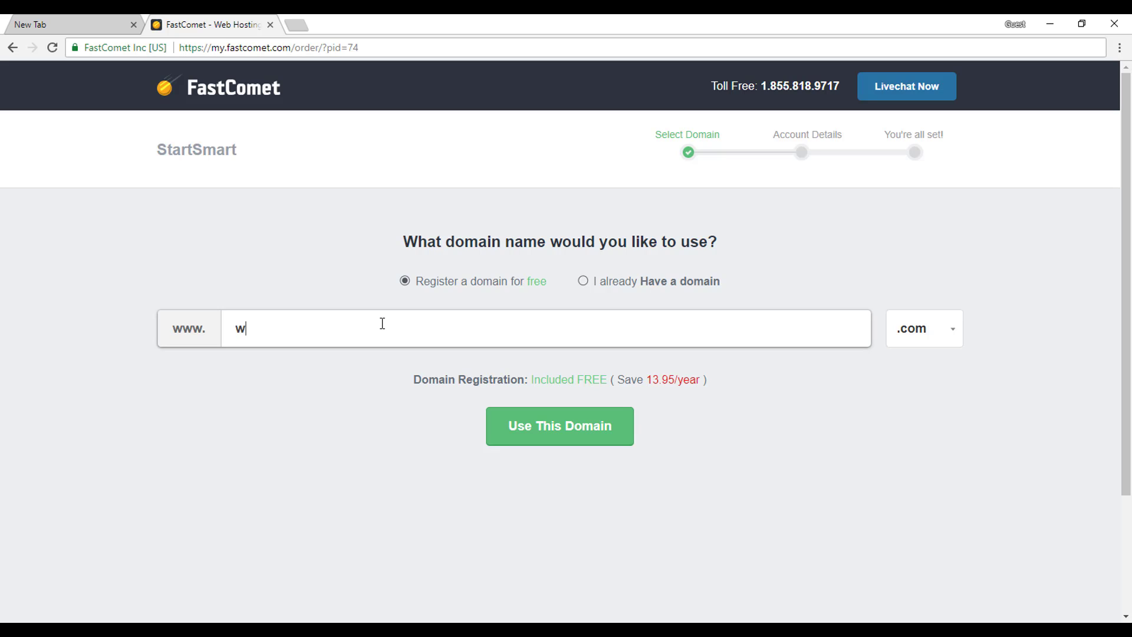
text(pcreated)
click(940, 335)
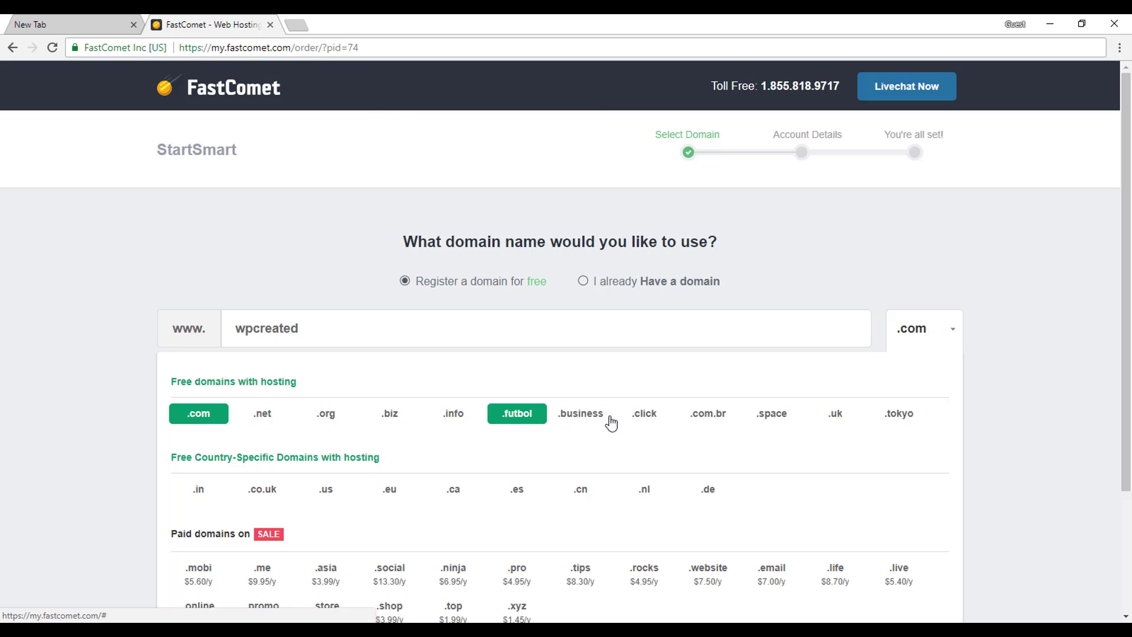
click(912, 341)
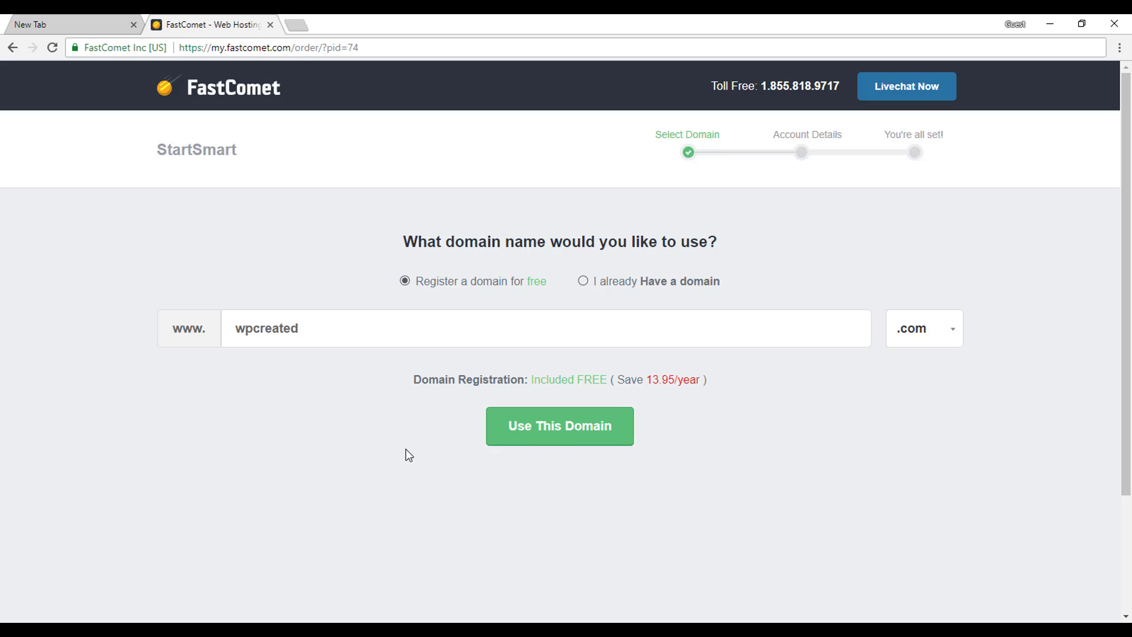
click(567, 440)
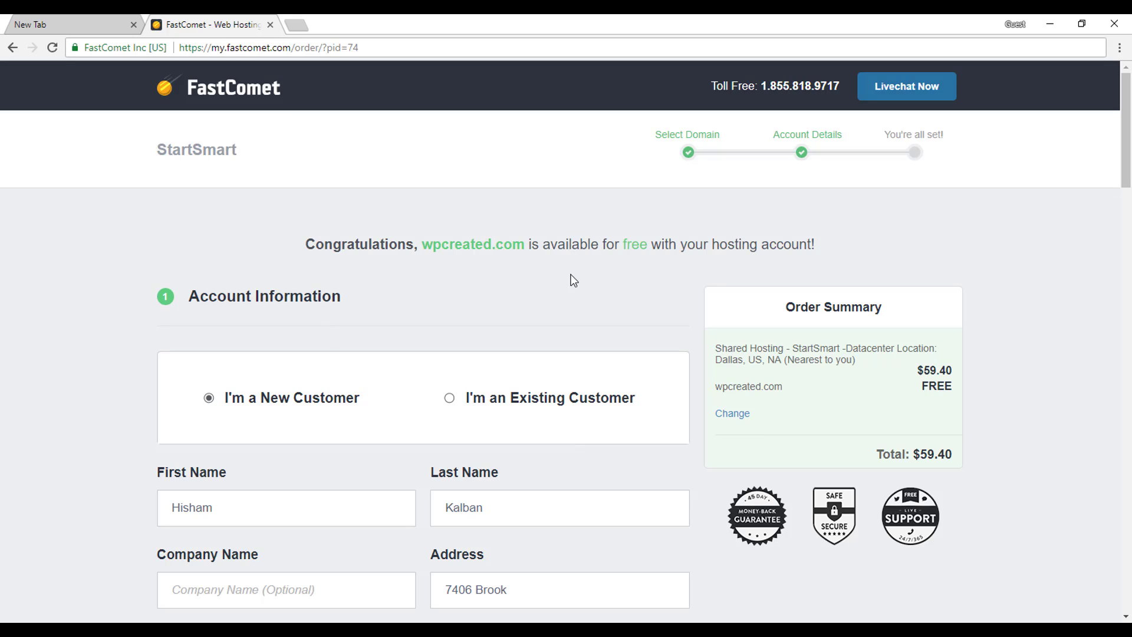
Highlight the wpcreated.com availability message, then go back to the Select Domain step.
triple_click(457, 241)
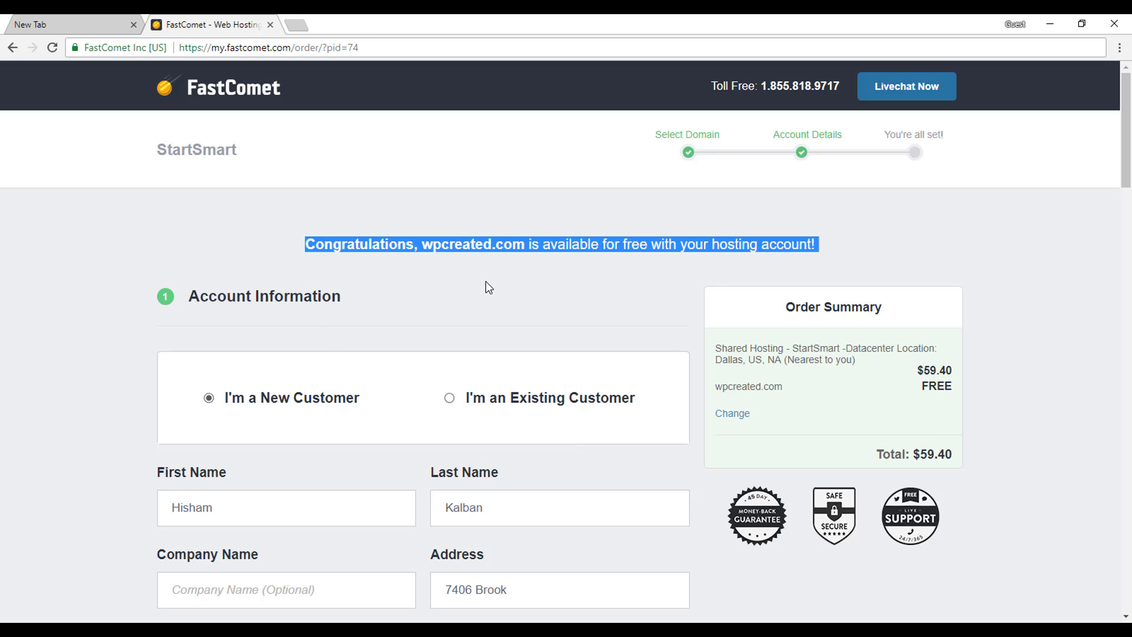
click(458, 302)
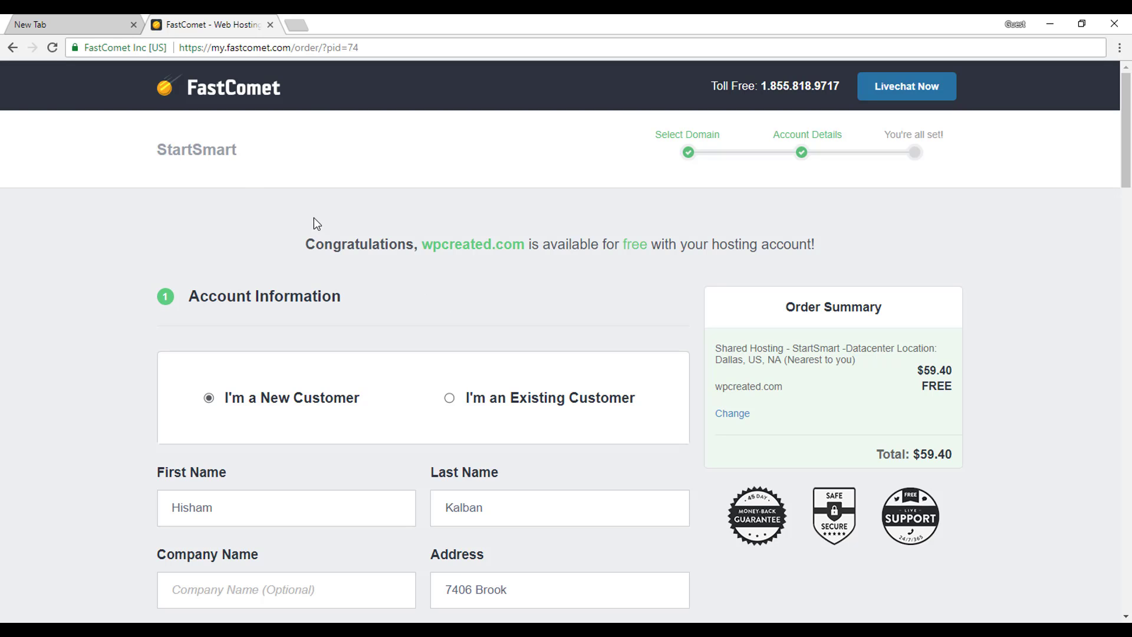
click(12, 48)
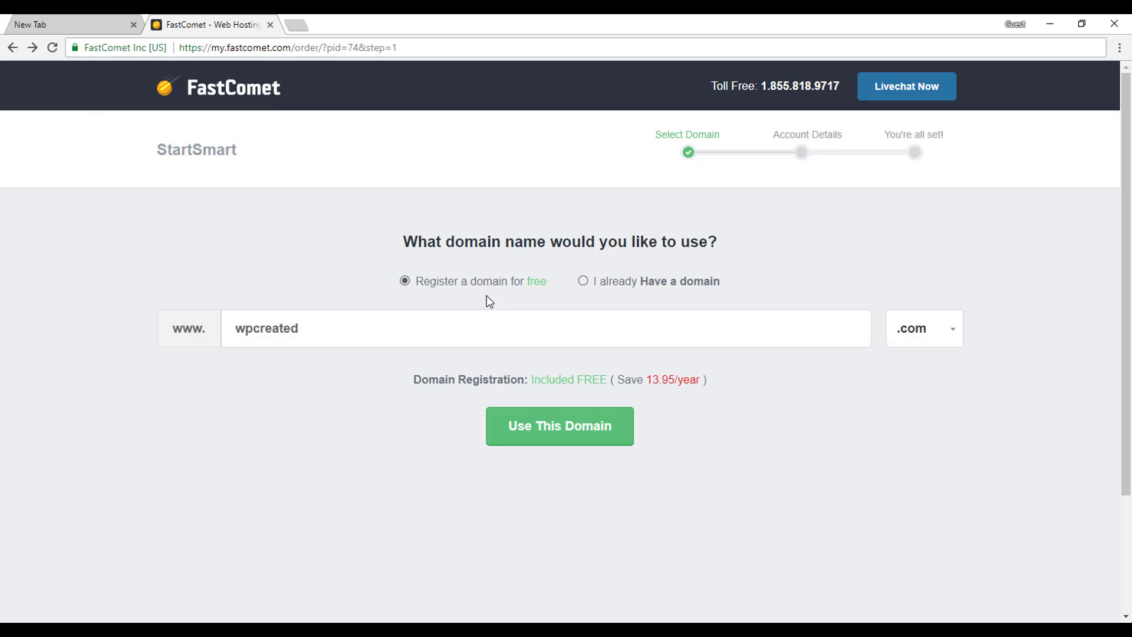
Shorten the domain to wpcreate and check whether wpcreate.com is available.
click(443, 327)
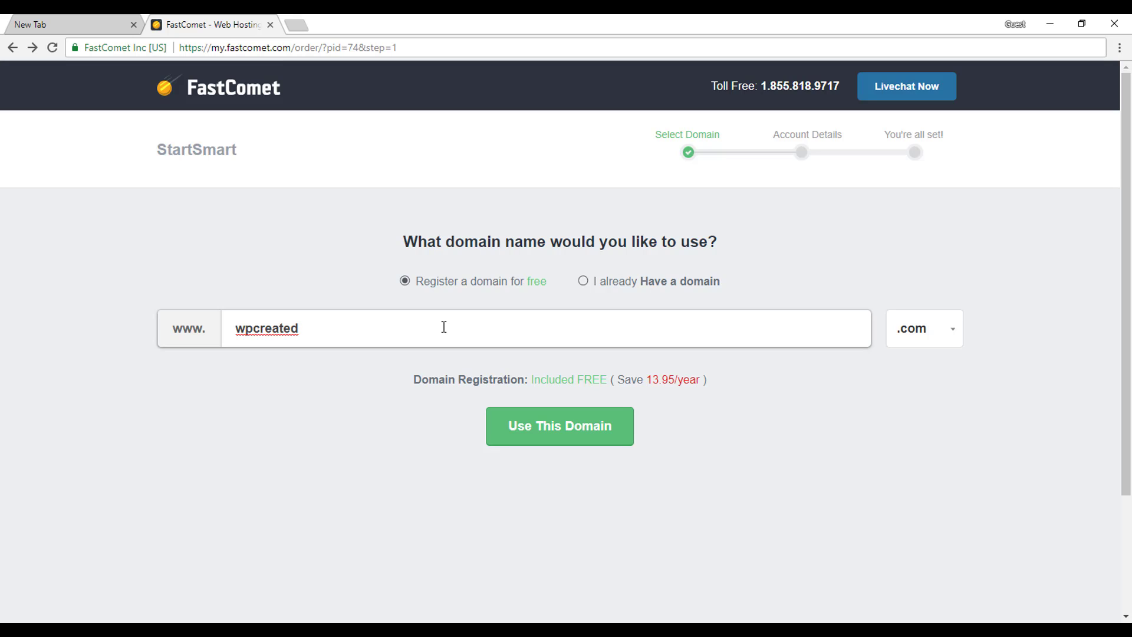
key(BackSpace)
click(536, 443)
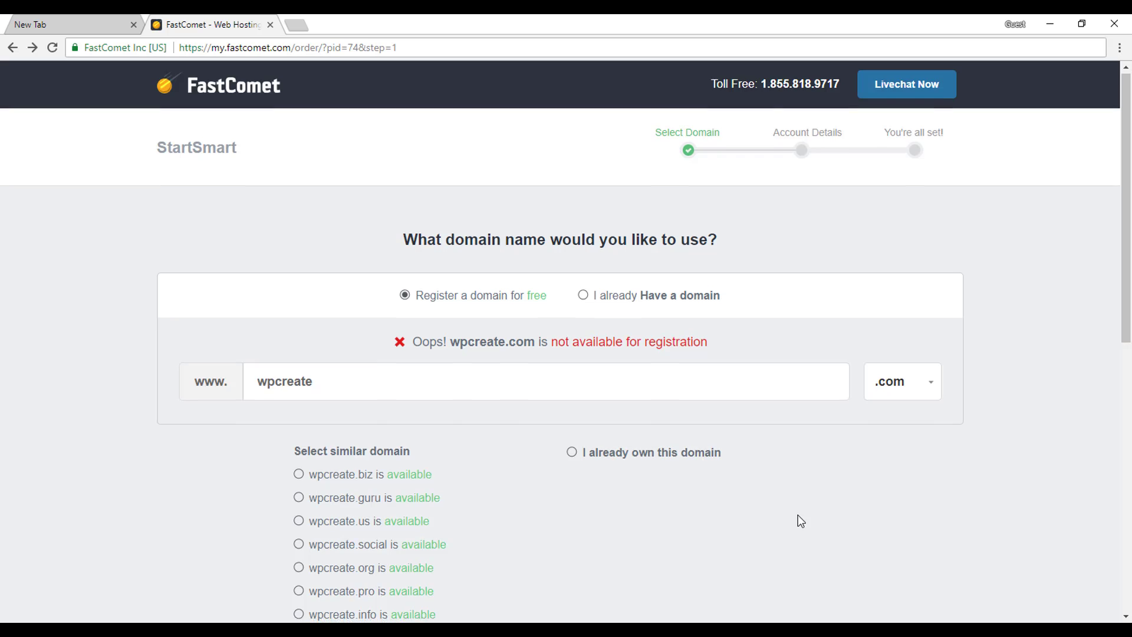
Restore the domain to wpcreated.com and continue once it is confirmed available.
scroll(800, 519, down, 2)
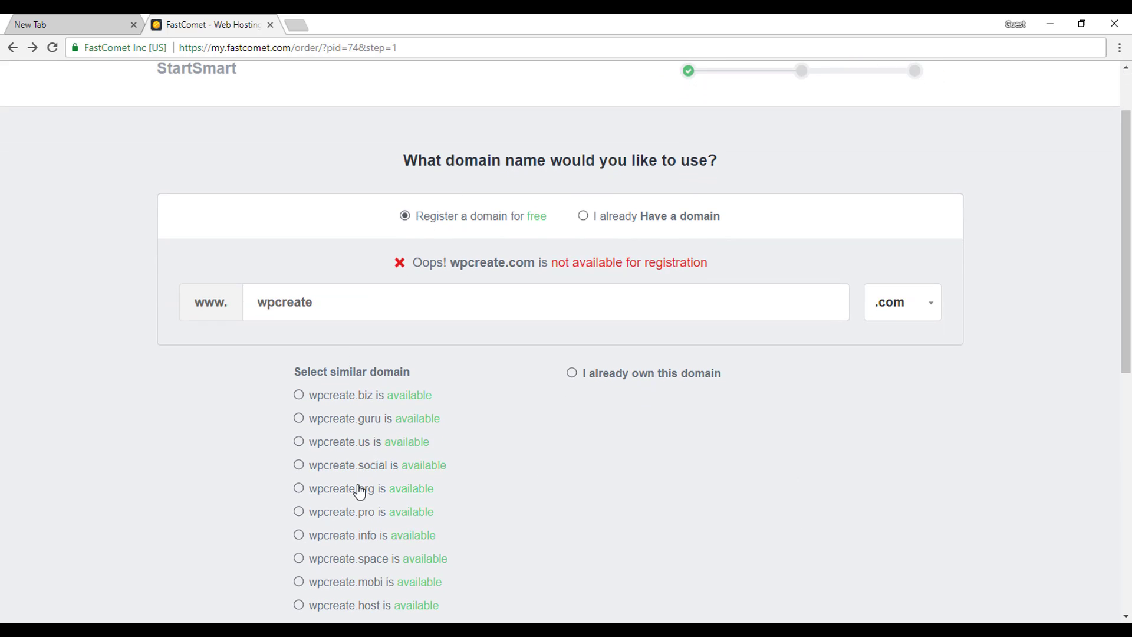
scroll(357, 483, down, 5)
scroll(353, 299, up, 5)
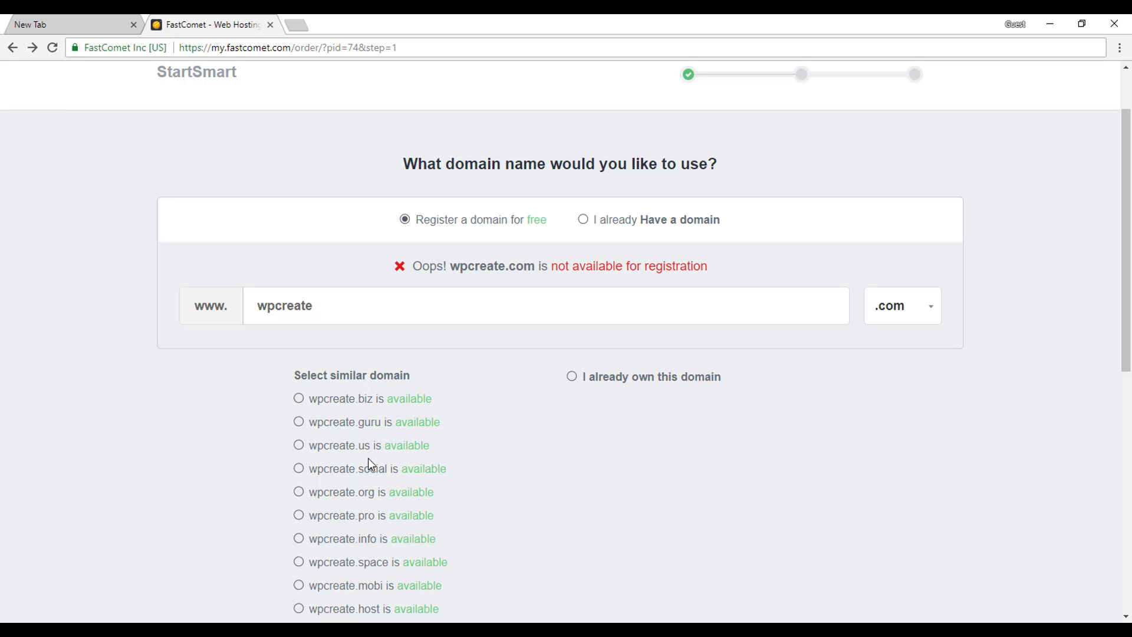
scroll(353, 466, down, 1)
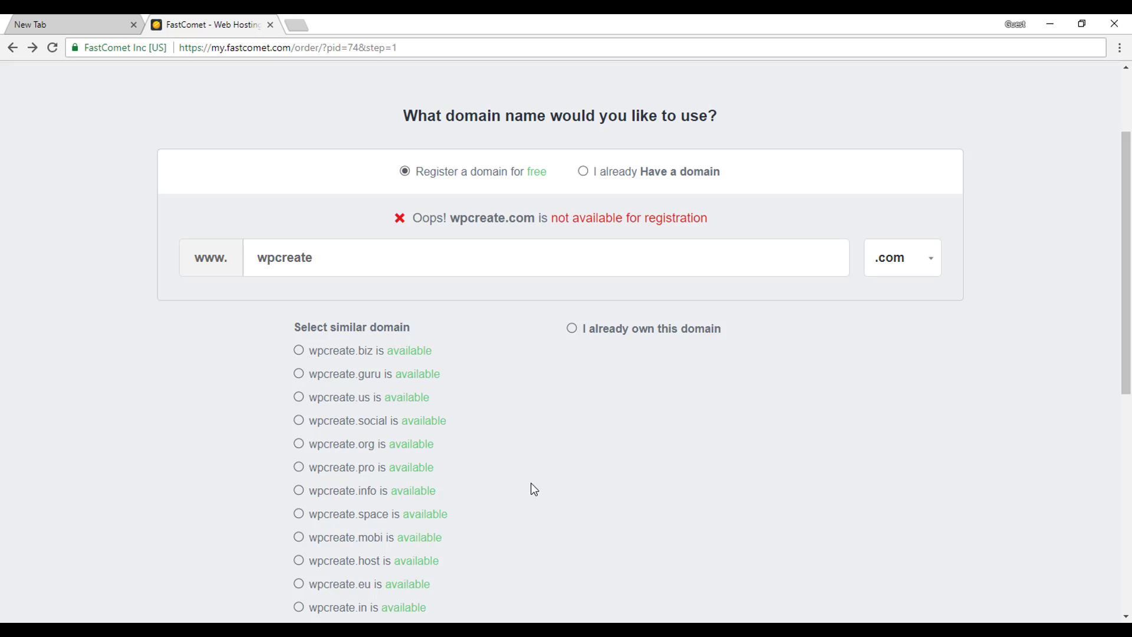
click(364, 268)
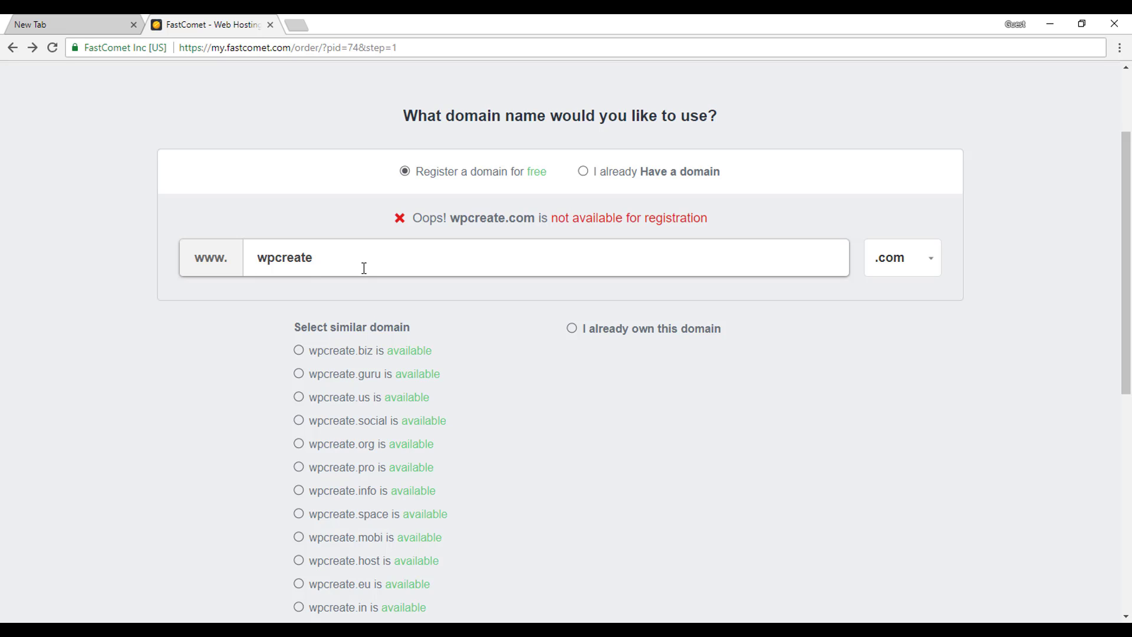
text(d)
key(Return)
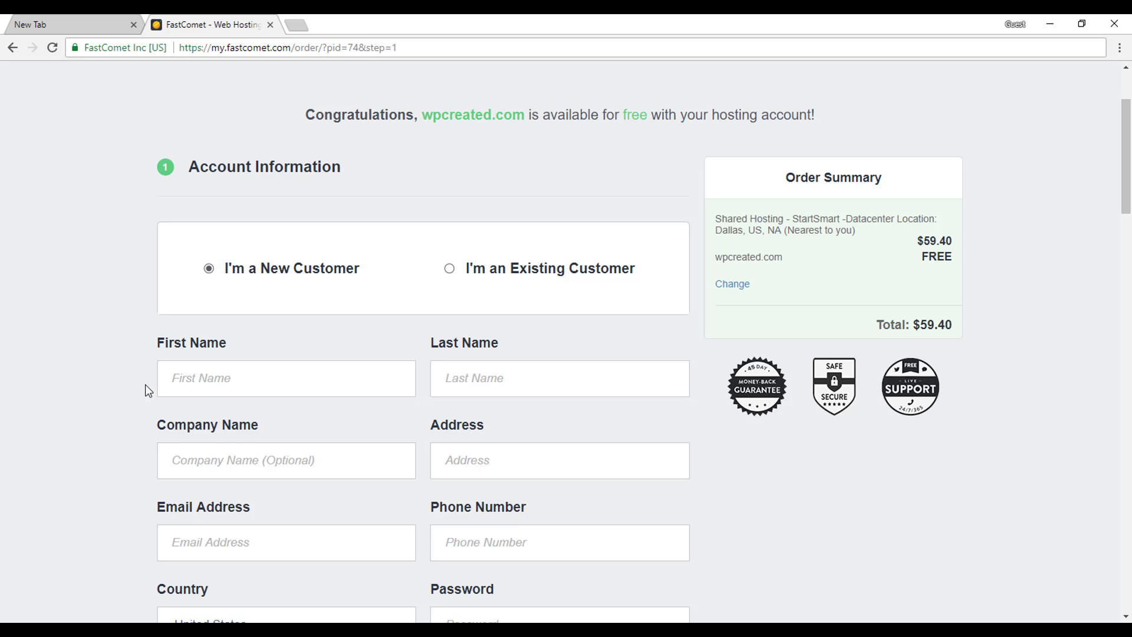
Enter the customer's first name and move through the remaining Account Information fields.
scroll(145, 385, down, 2)
click(250, 282)
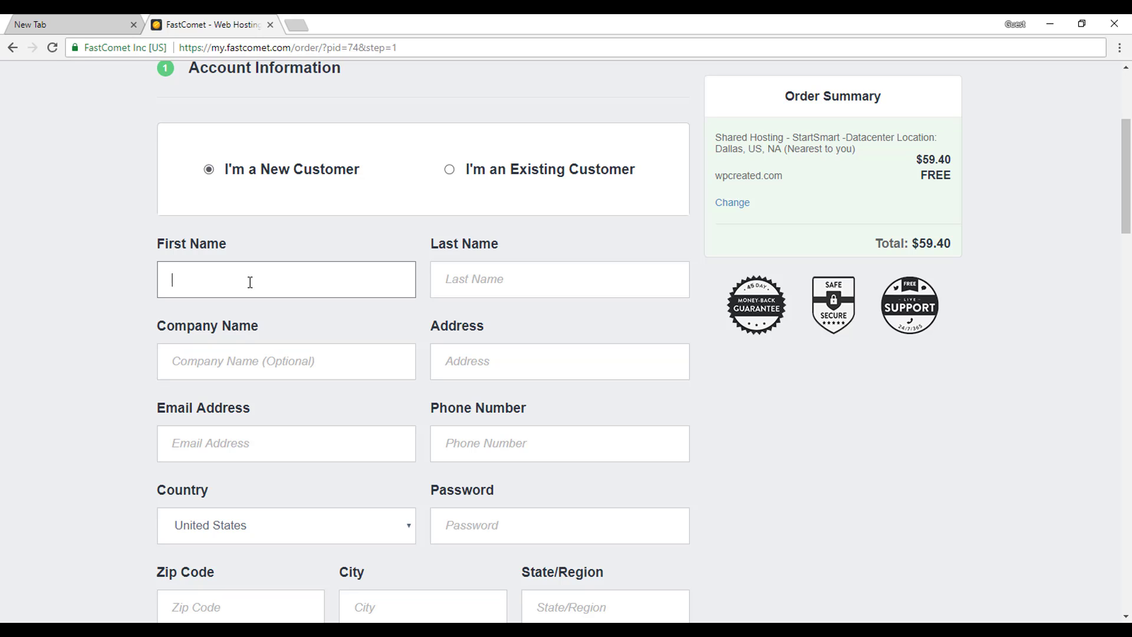
text(H)
text(ostam)
key(Tab)
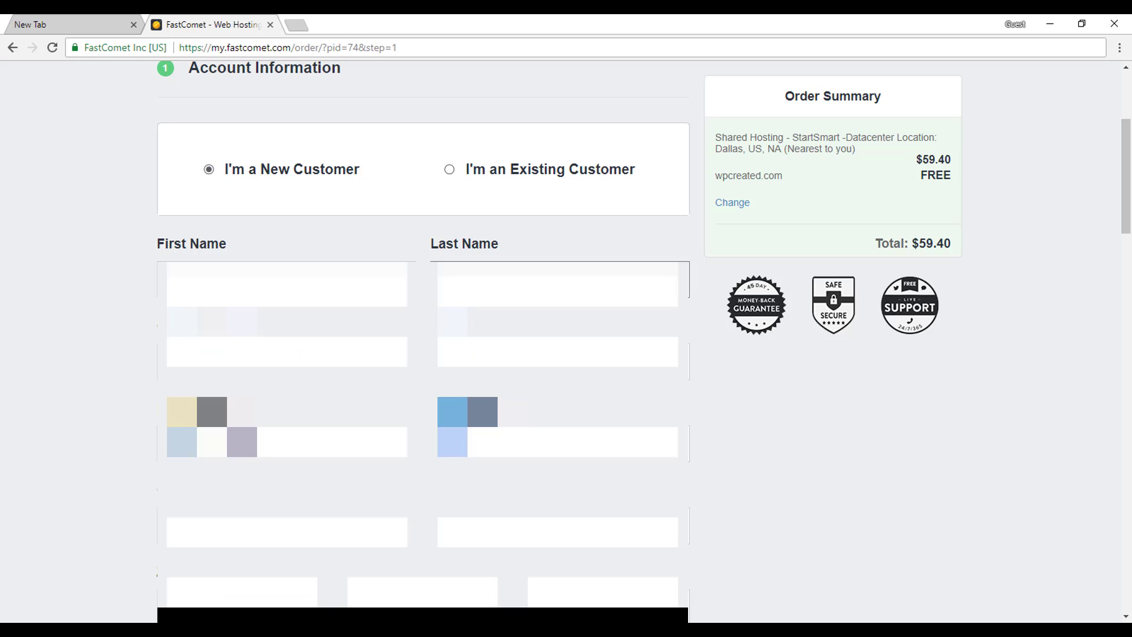
key(Tab)
key(Tab)
key(Tab)
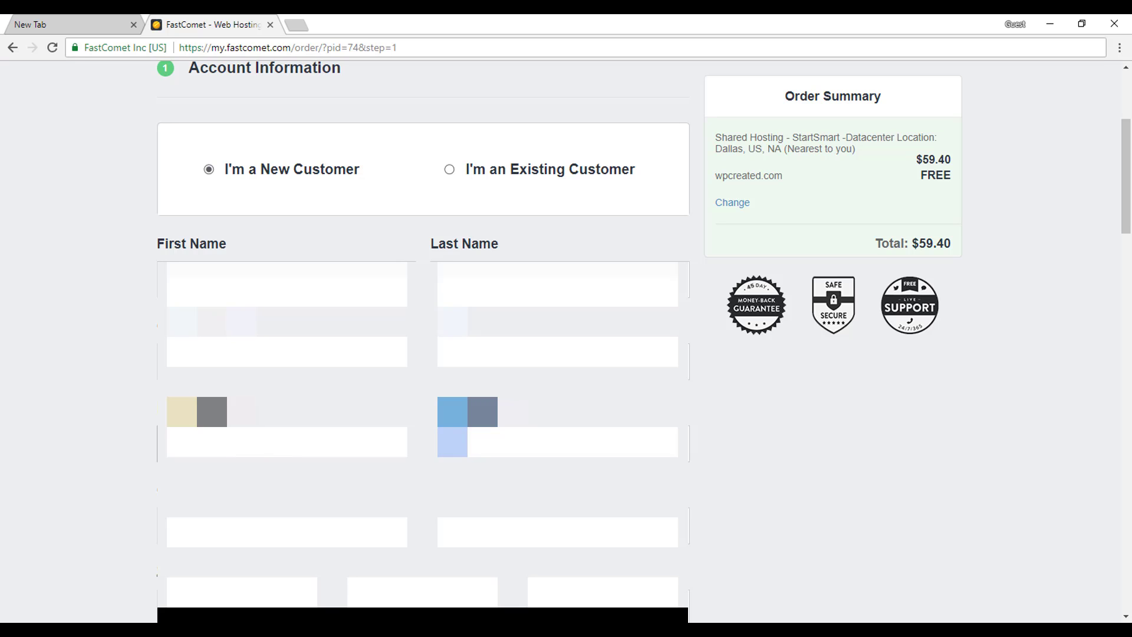
key(Tab)
key(Tab)
key(Tab)
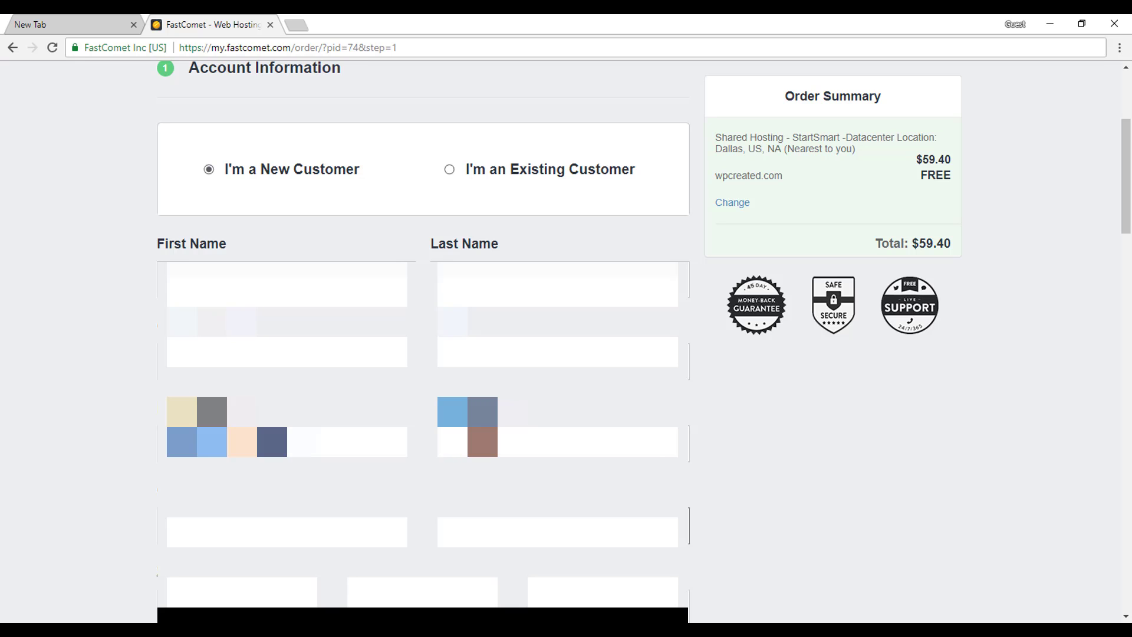
key(Tab)
key(Tab)
key(Tab)
scroll(774, 473, down, 5)
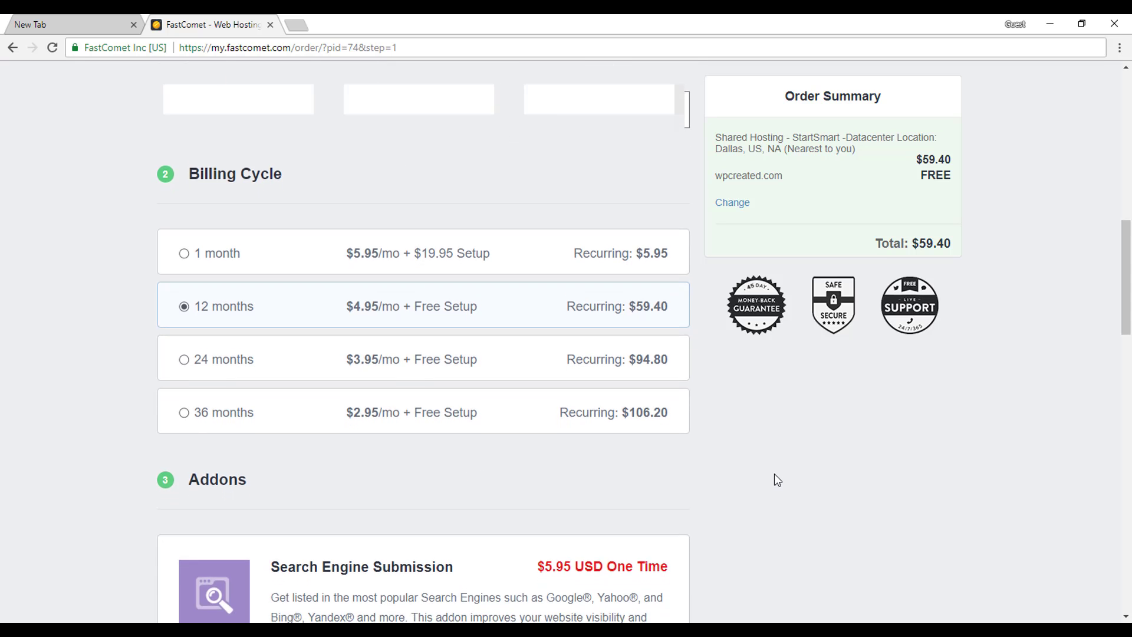
Select the 36 months billing cycle at $2.95/mo, making the total $106.20.
scroll(774, 475, down, 2)
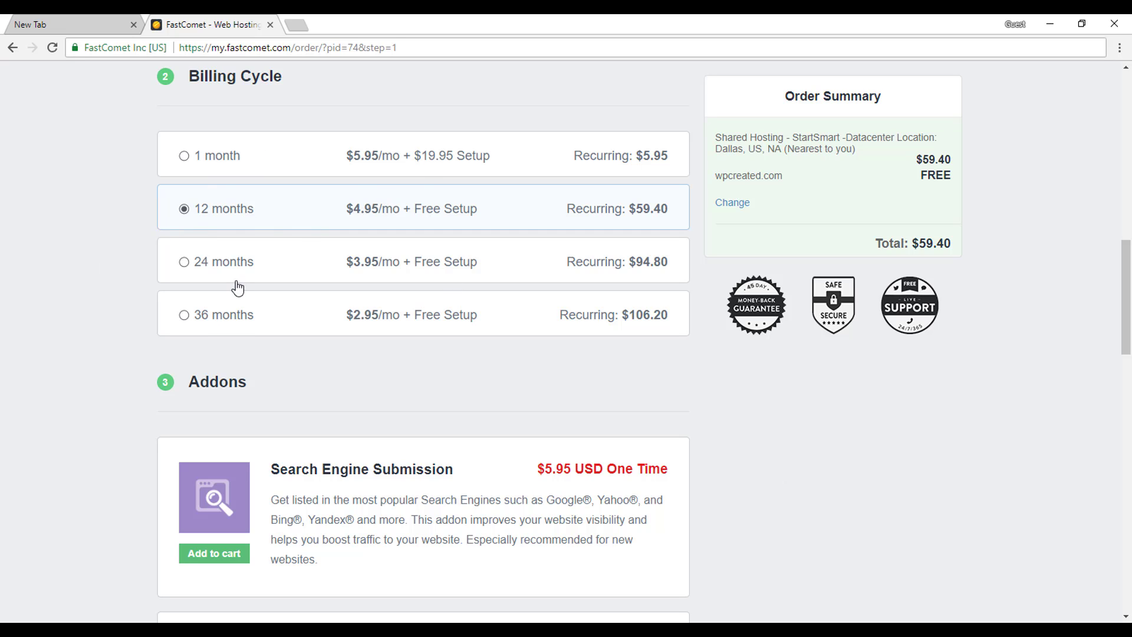
click(220, 323)
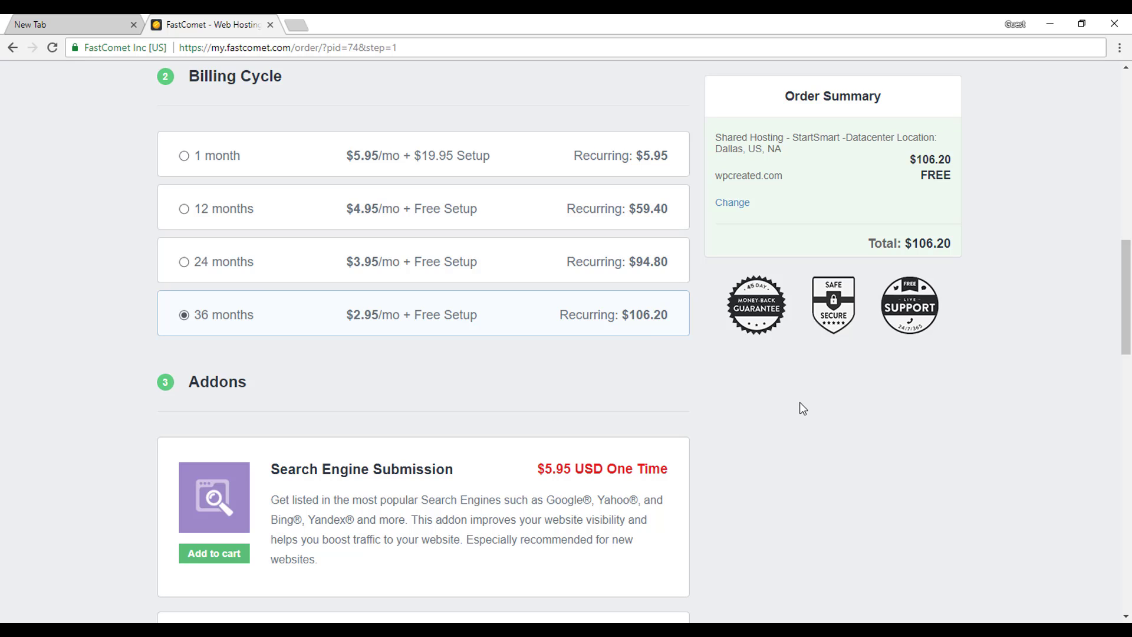
scroll(799, 402, down, 1)
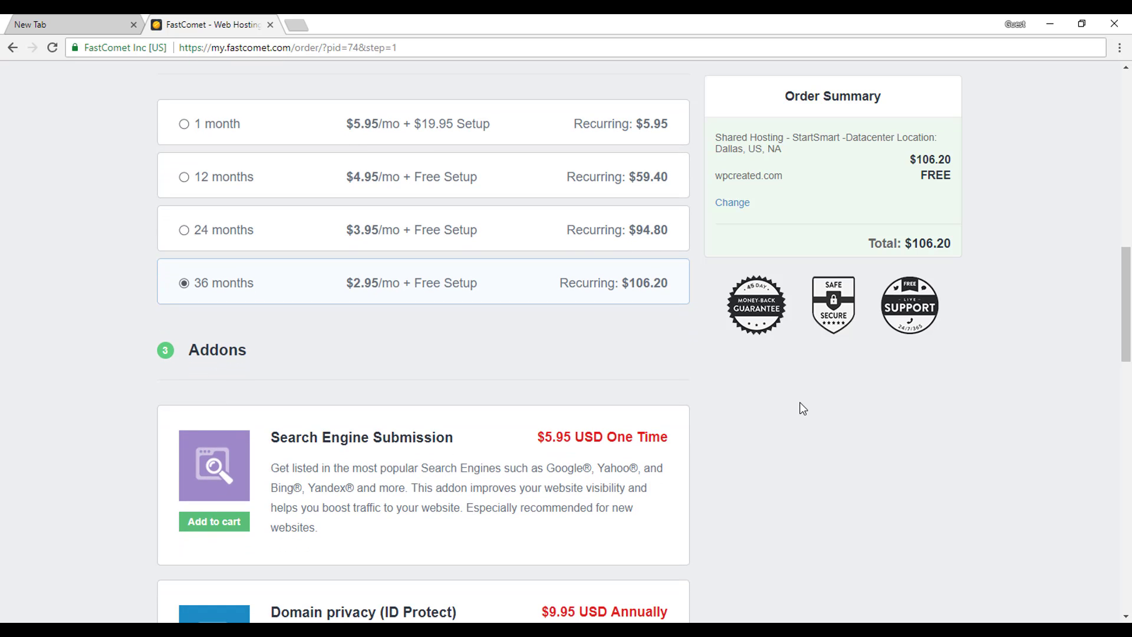
scroll(799, 402, down, 4)
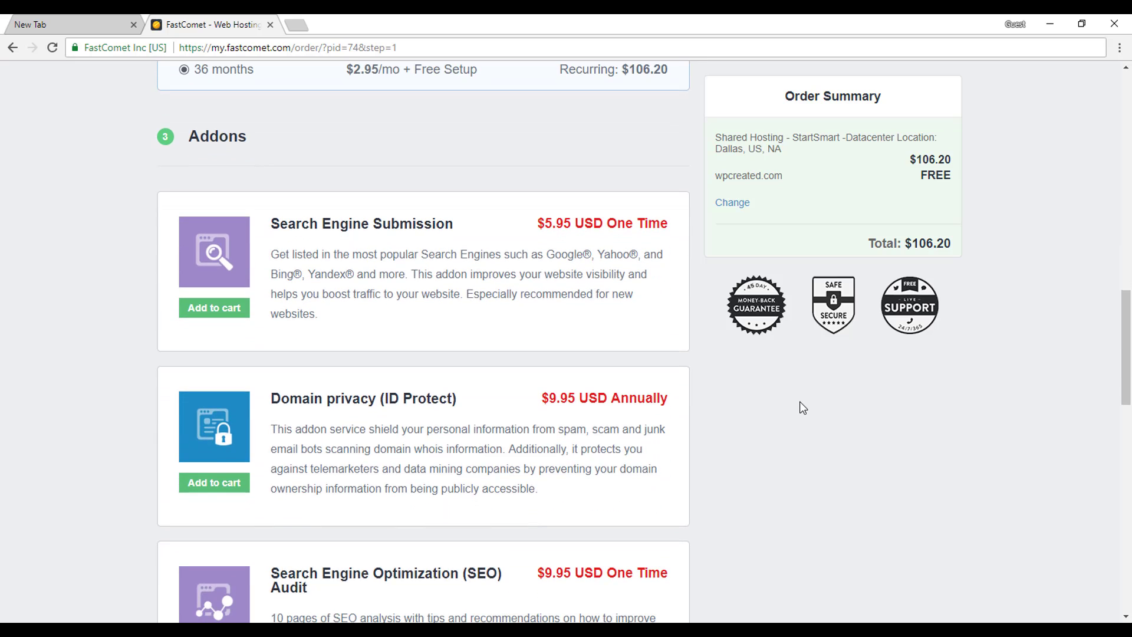
scroll(801, 407, down, 2)
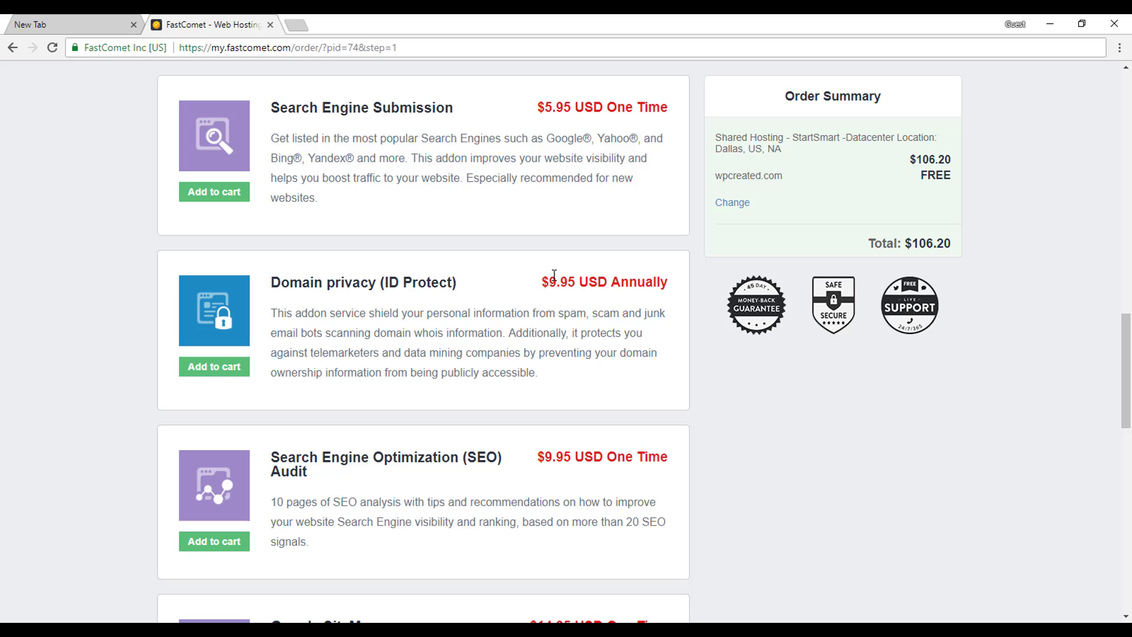
triple_click(339, 282)
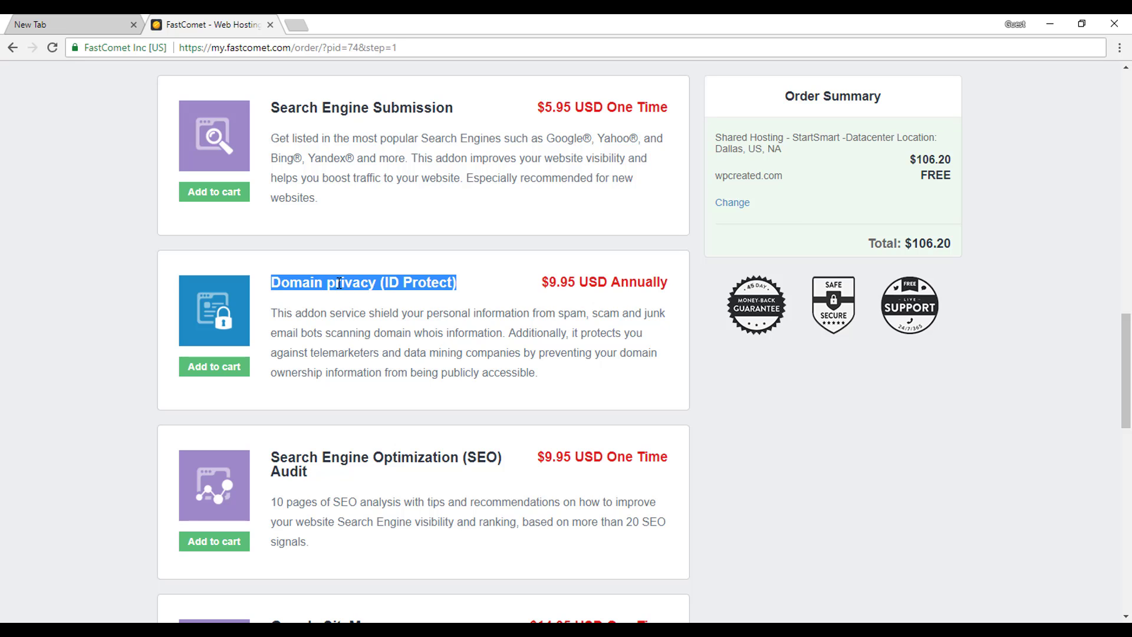
click(454, 341)
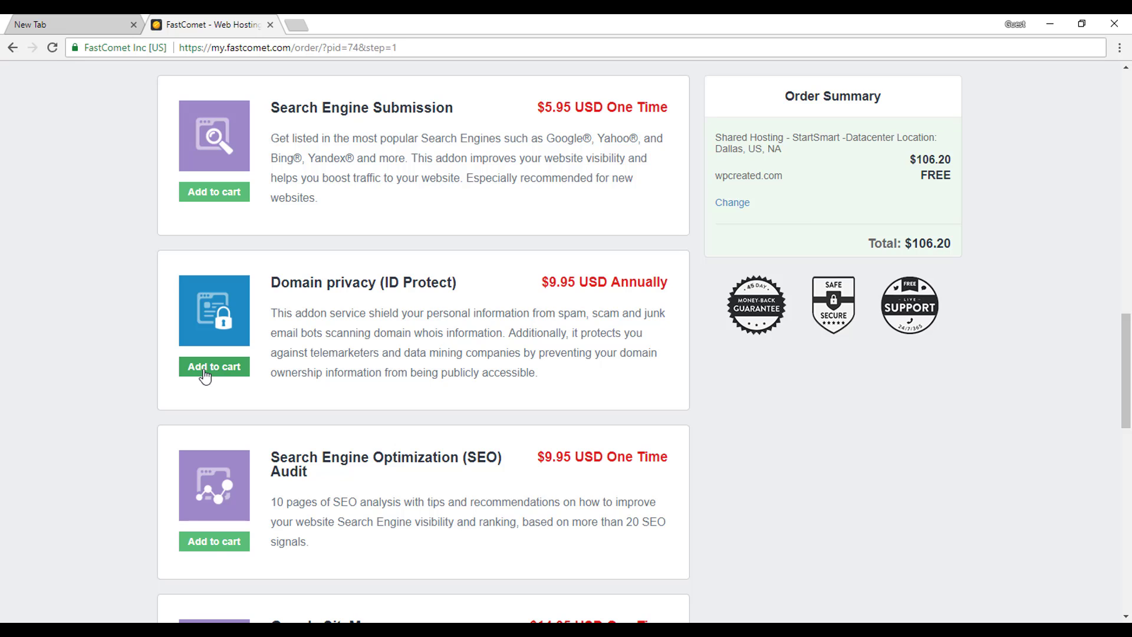
Add Domain privacy (ID Protect) at $9.95 per year and review down to Billing Information.
click(205, 371)
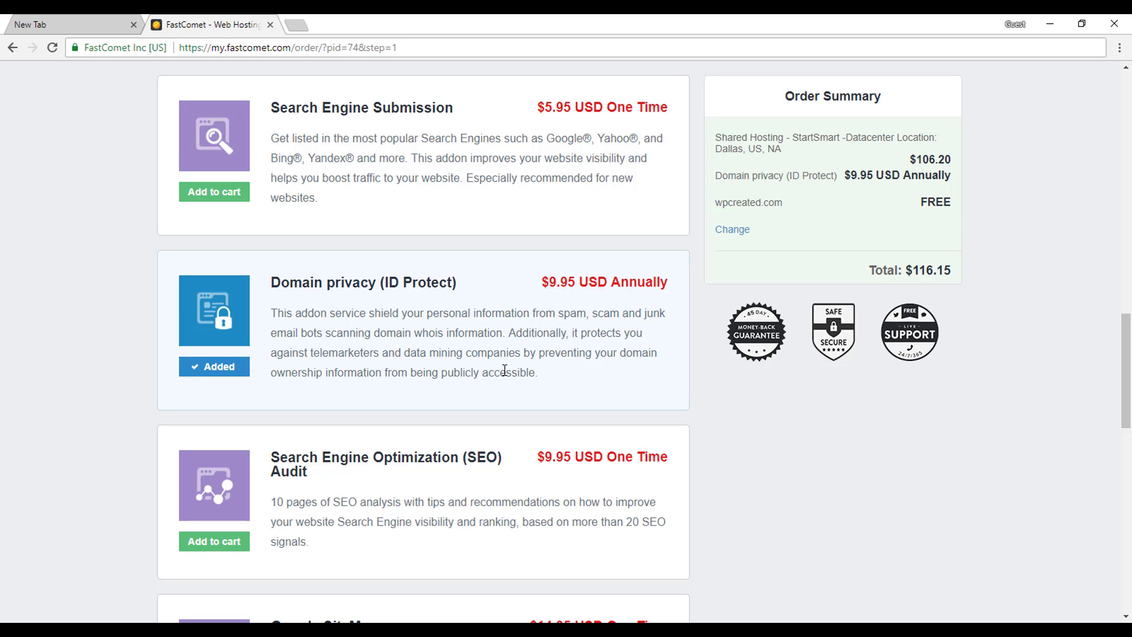
scroll(458, 335, up, 5)
scroll(459, 336, up, 4)
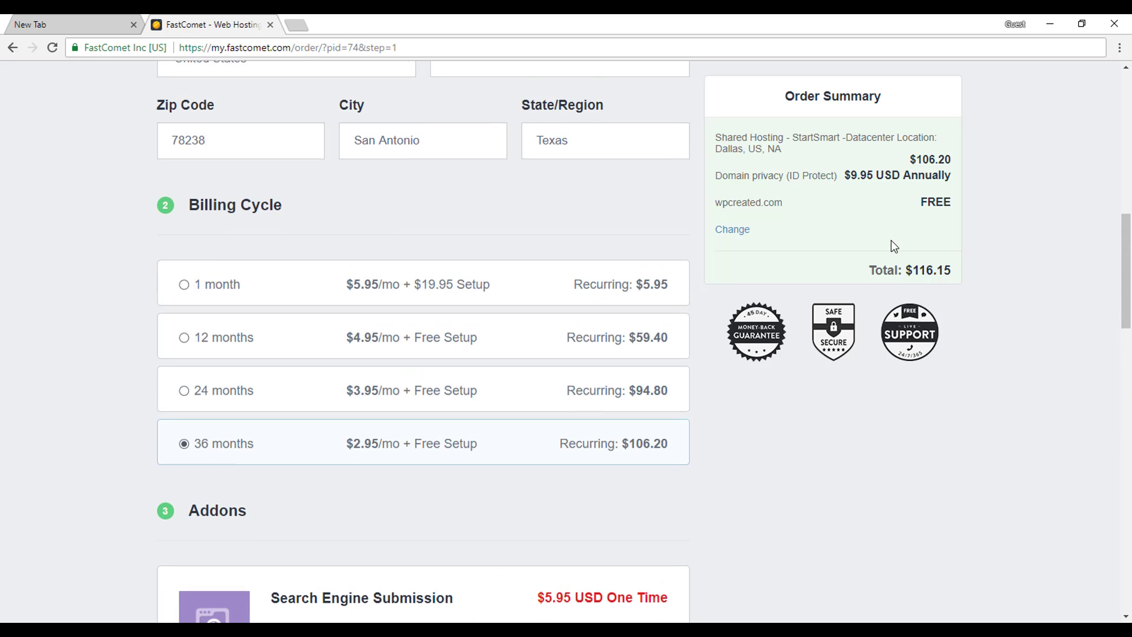
scroll(893, 246, down, 12)
scroll(427, 356, down, 1)
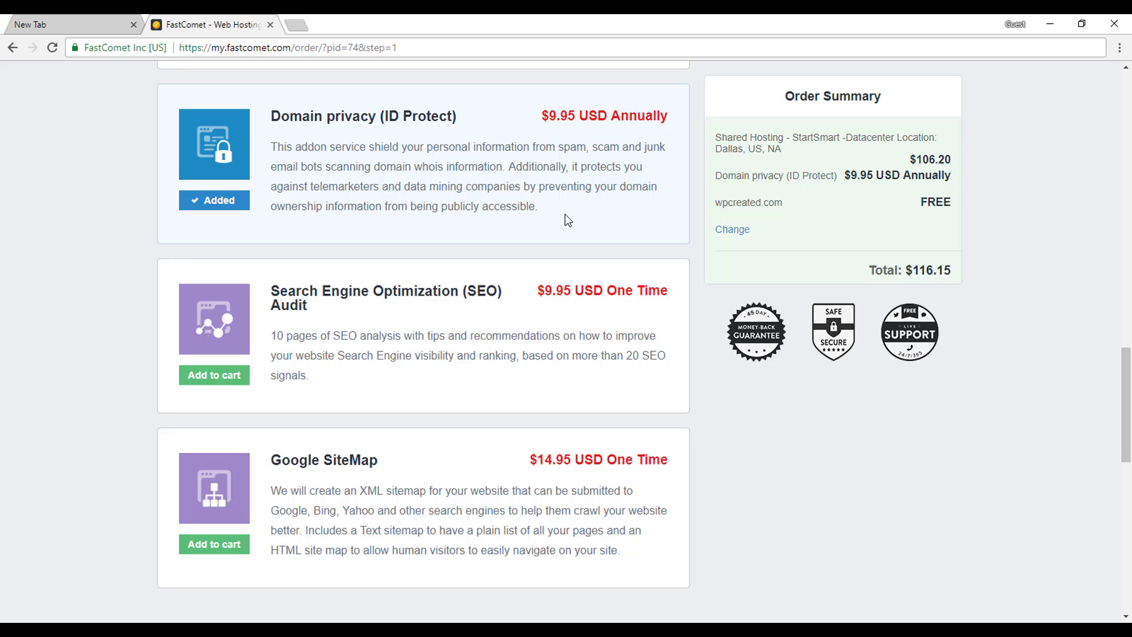
scroll(501, 82, down, 2)
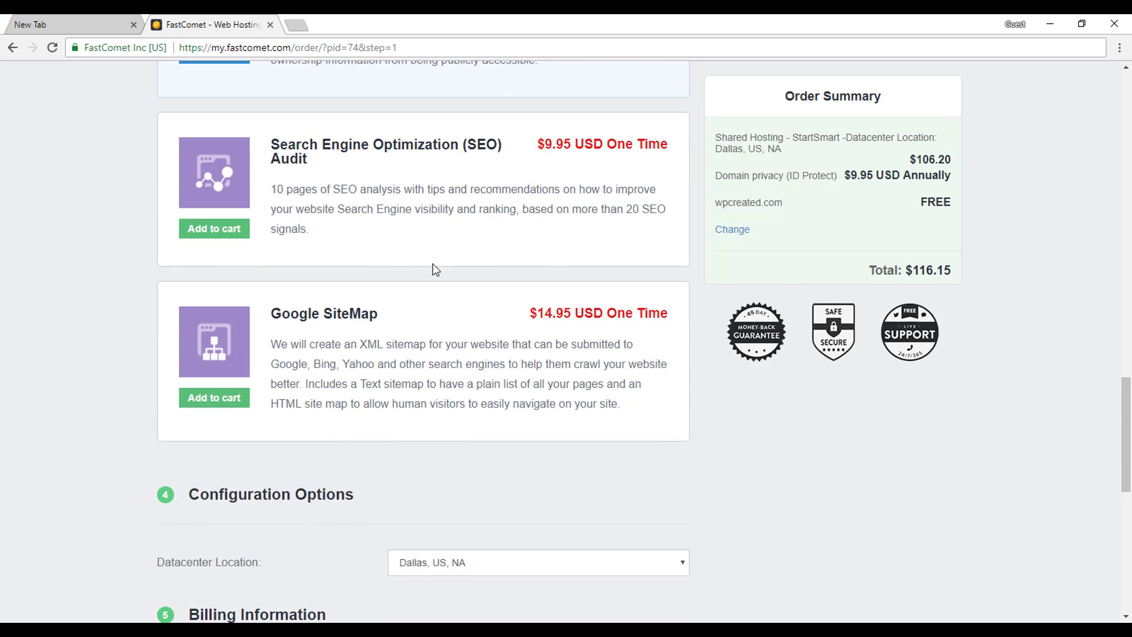
scroll(435, 269, up, 1)
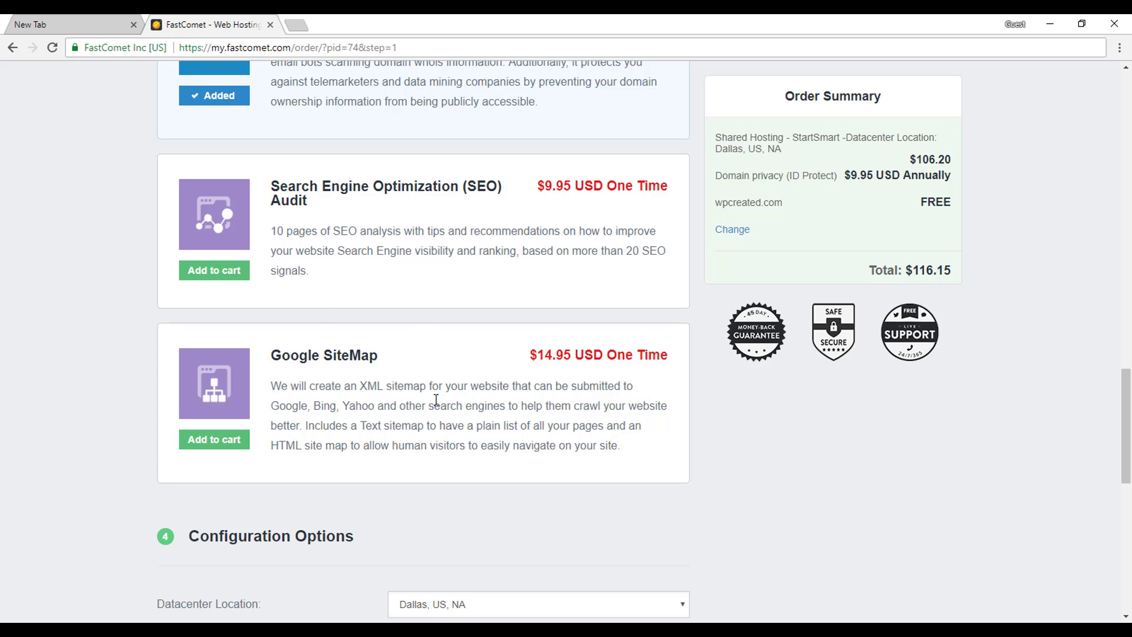
scroll(435, 405, up, 6)
scroll(434, 408, down, 2)
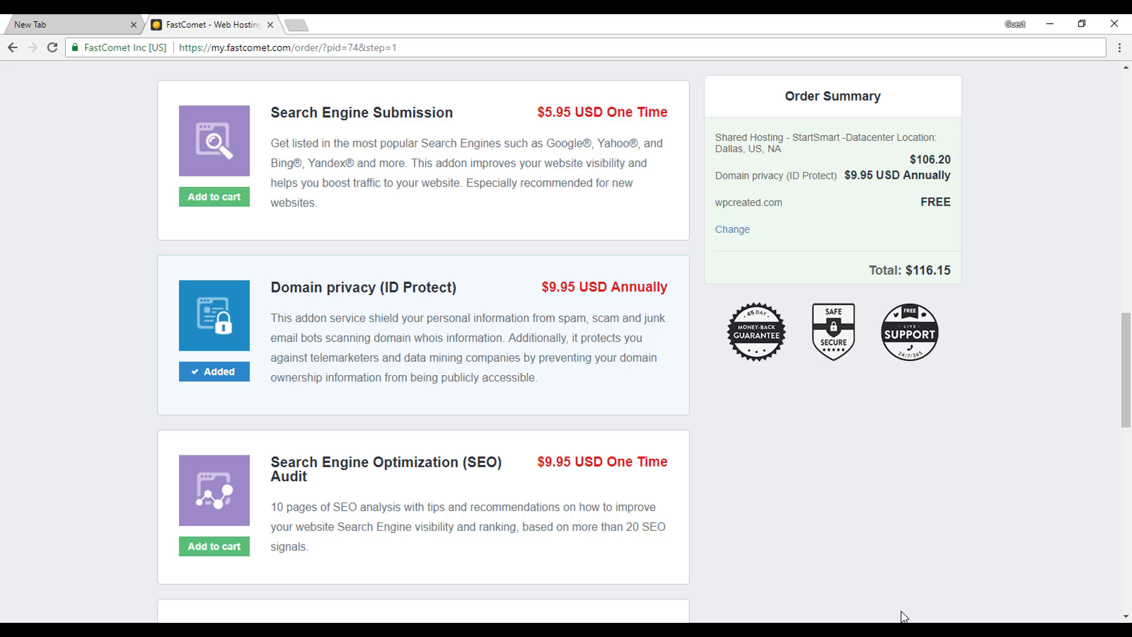
scroll(812, 416, down, 3)
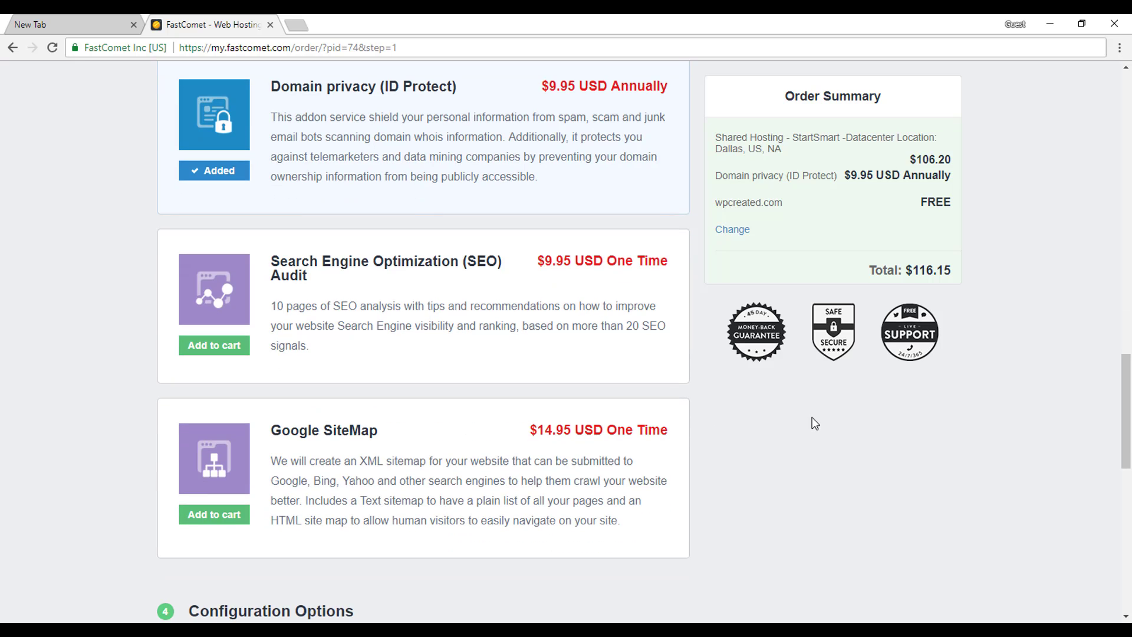
scroll(812, 416, down, 6)
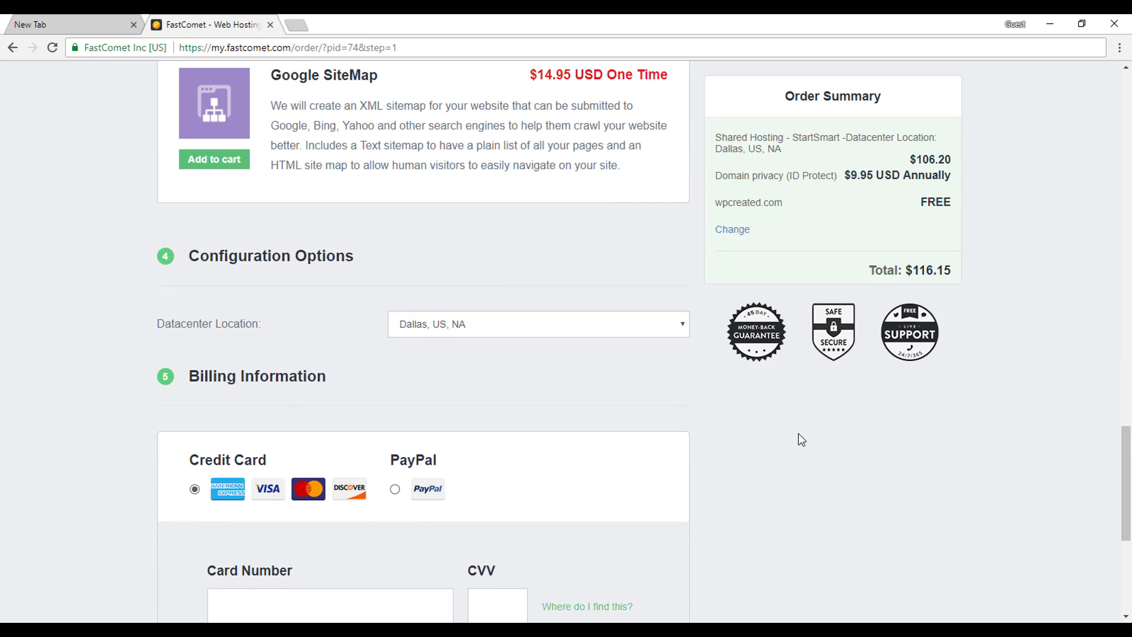
scroll(798, 439, down, 2)
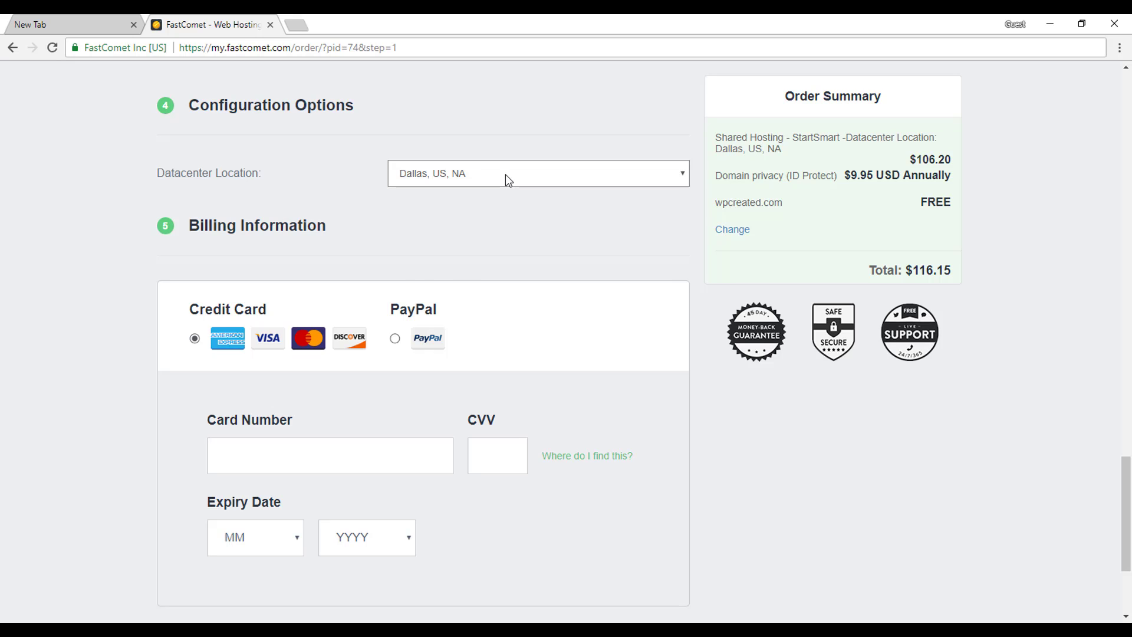
click(504, 175)
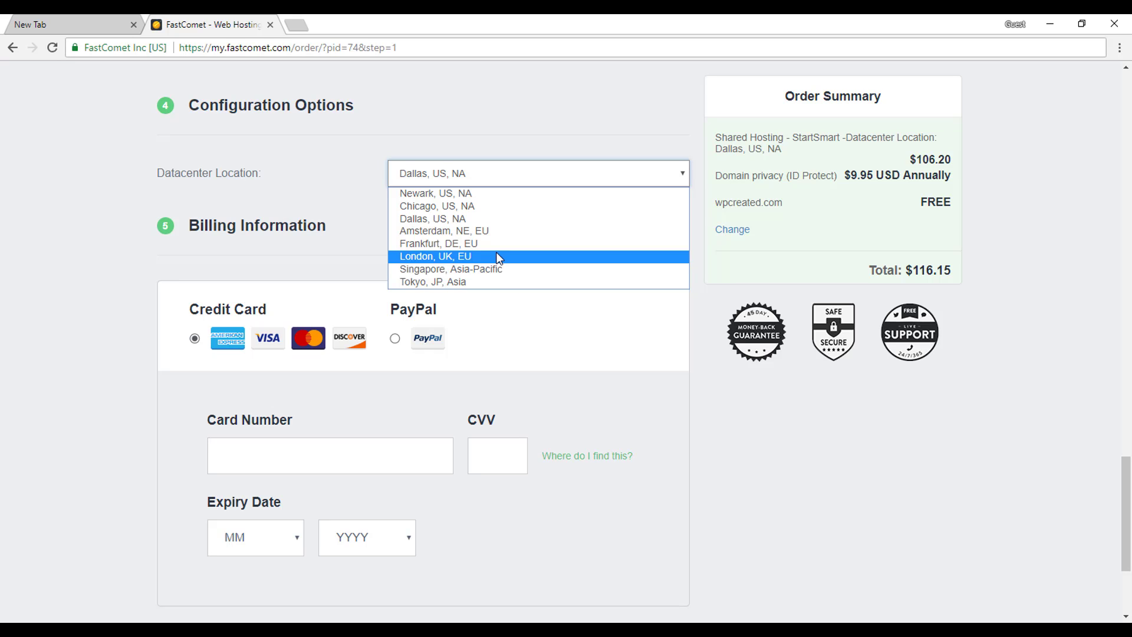
click(752, 418)
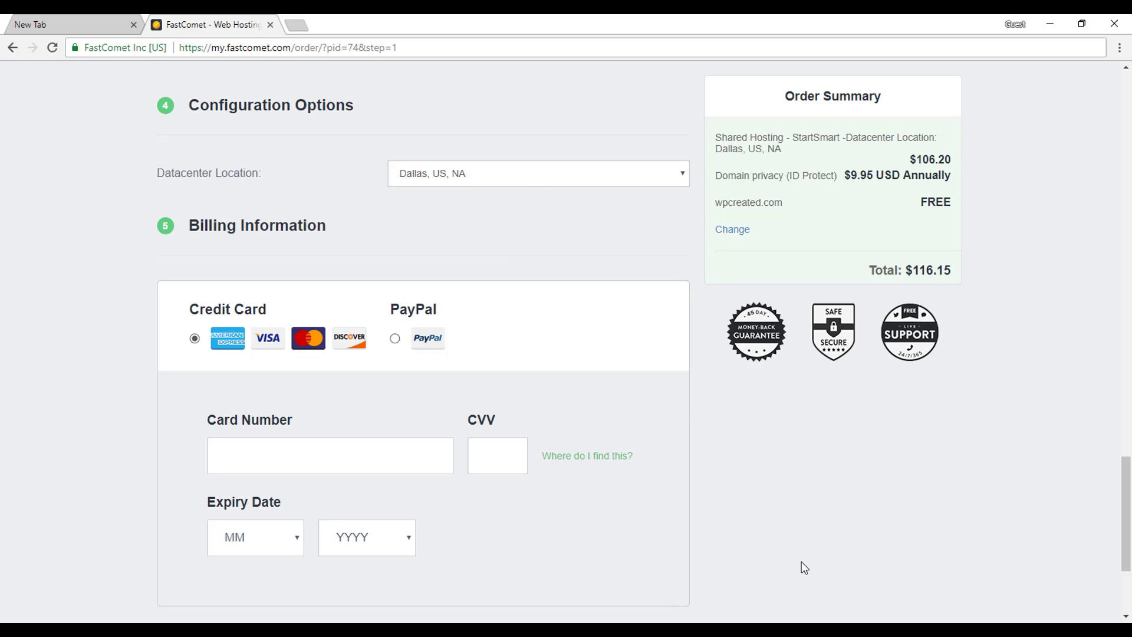
Keep Credit Card as the payment method instead of PayPal and start on the Card Number field.
scroll(805, 561, down, 3)
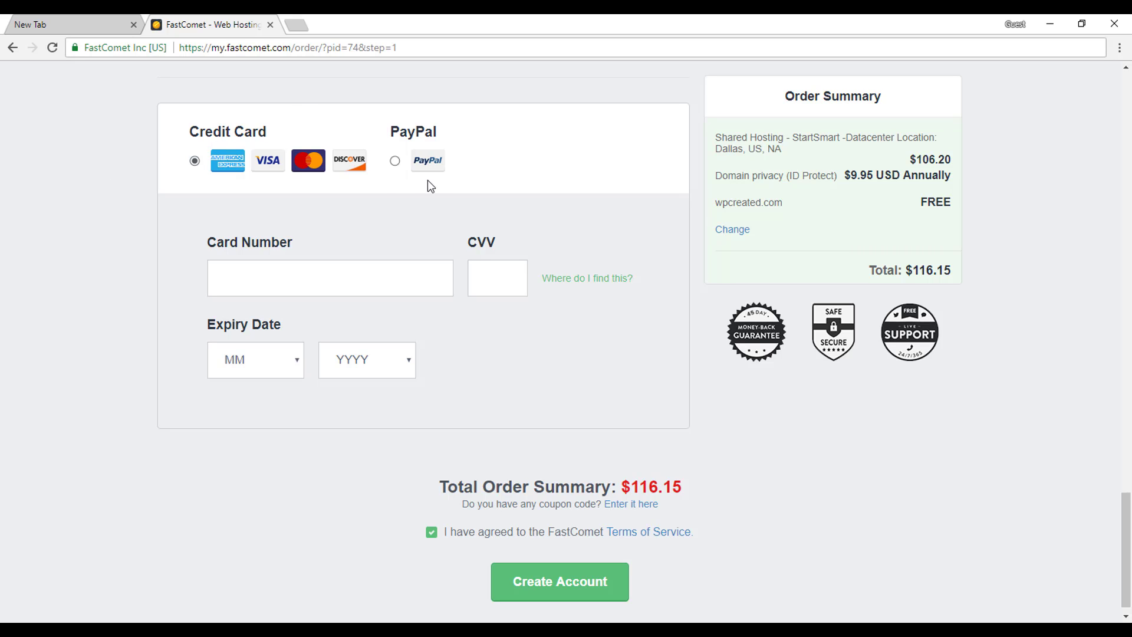
click(406, 169)
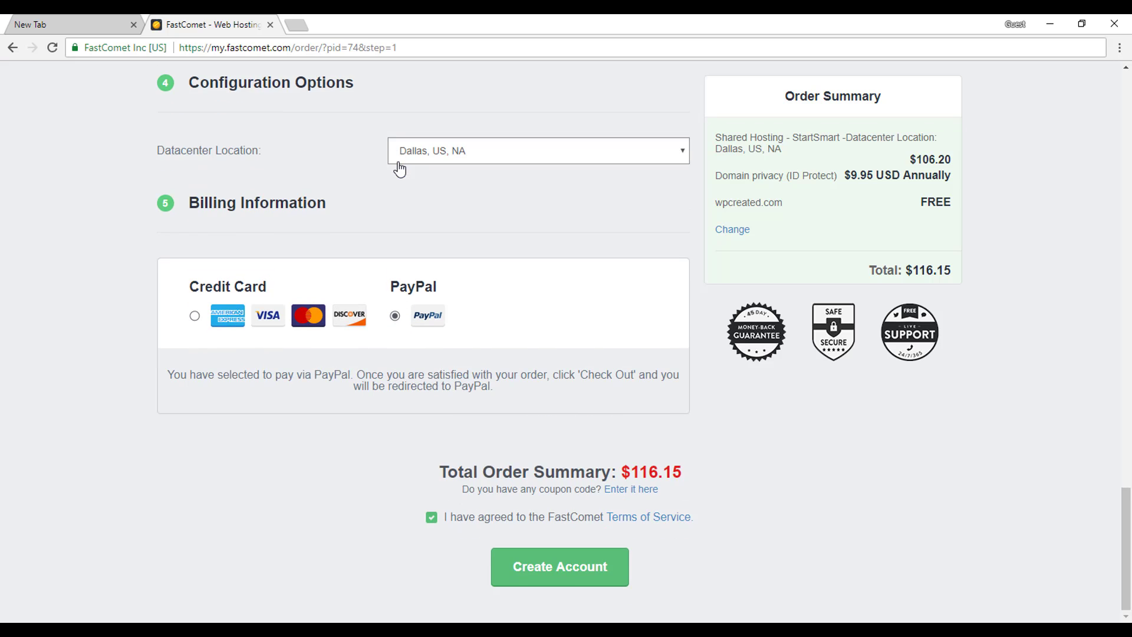
click(195, 315)
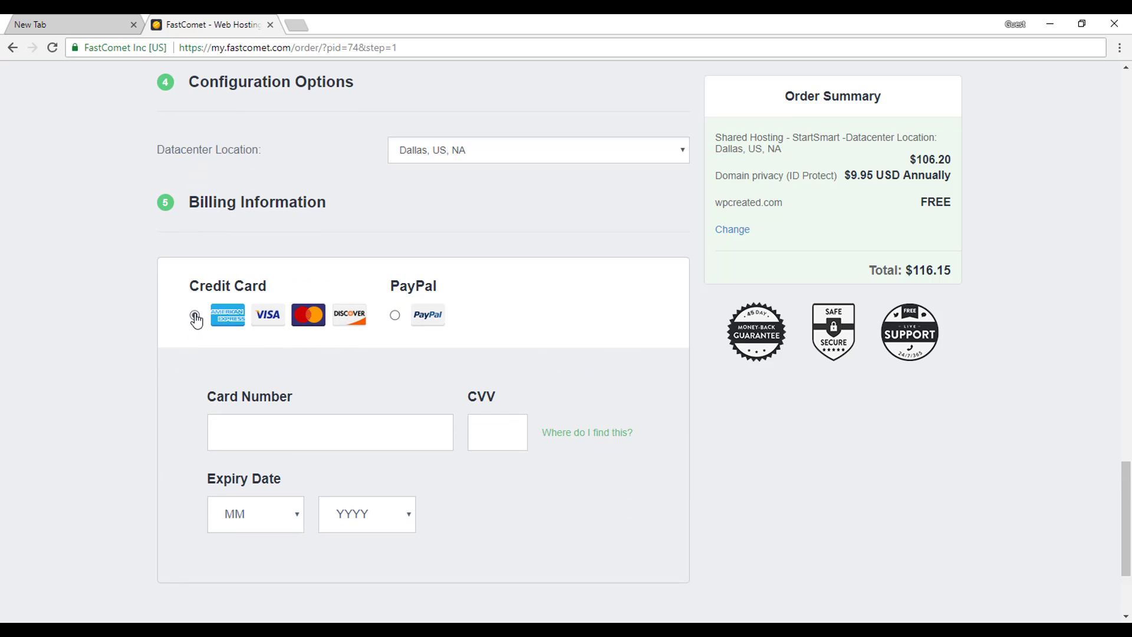
scroll(389, 436, down, 2)
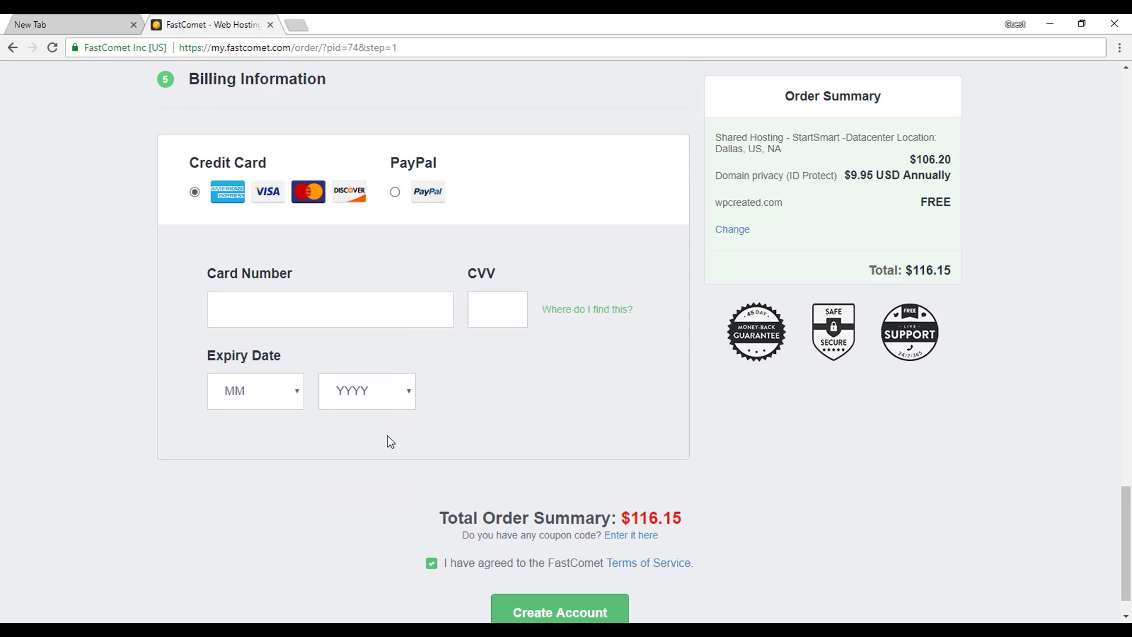
click(395, 313)
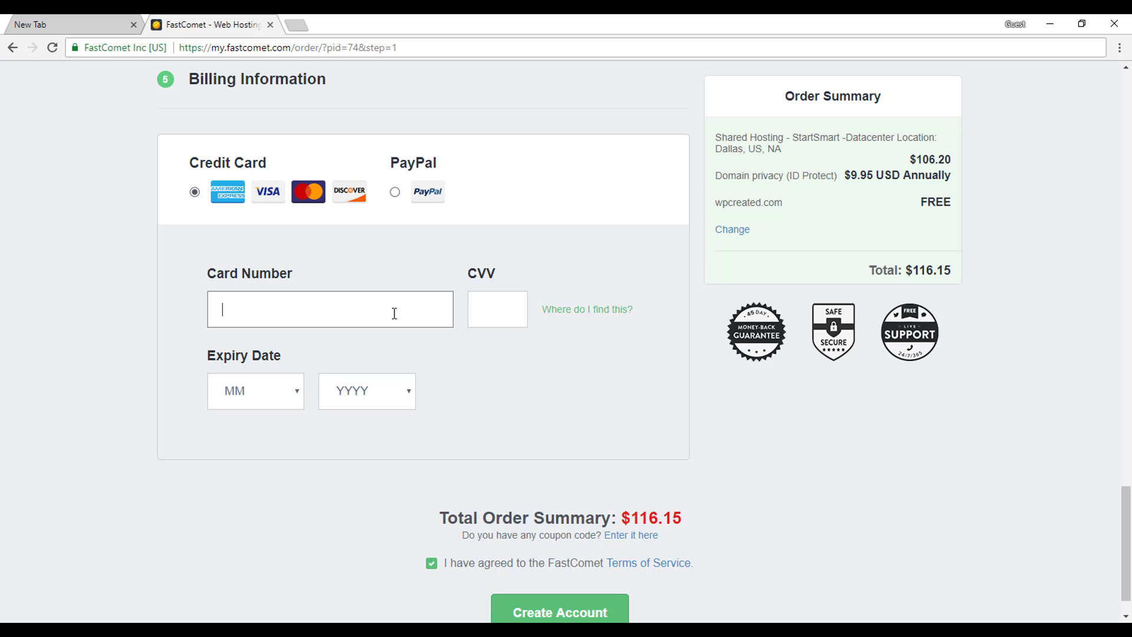
scroll(394, 313, down, 1)
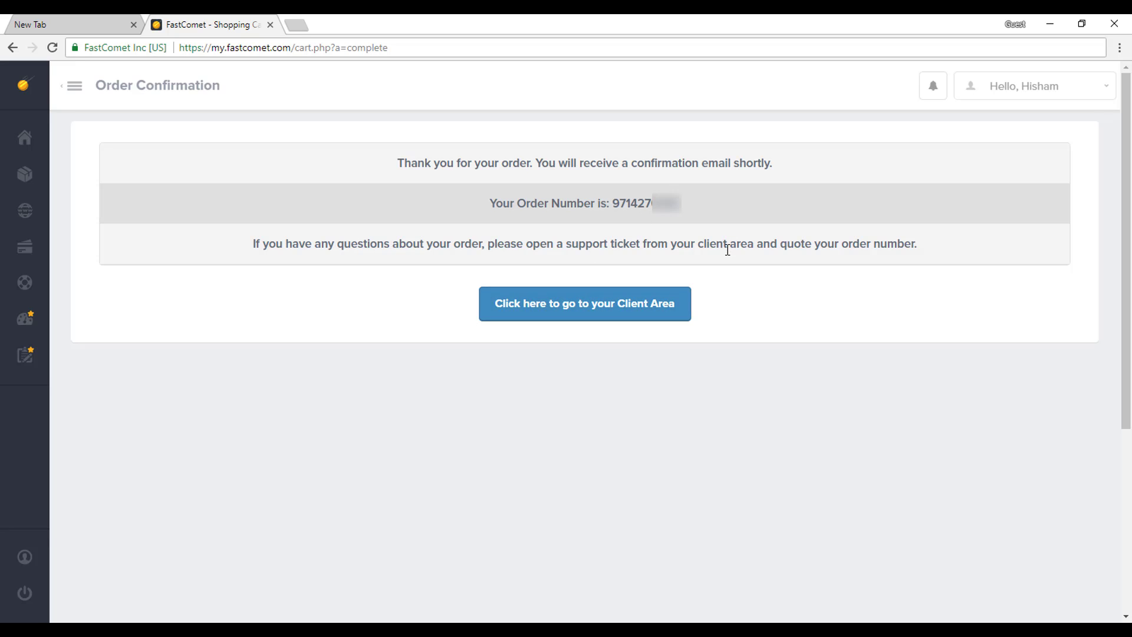
Go to the Client Area, choose Create a New Website, and pick WordPress in the tour.
click(615, 315)
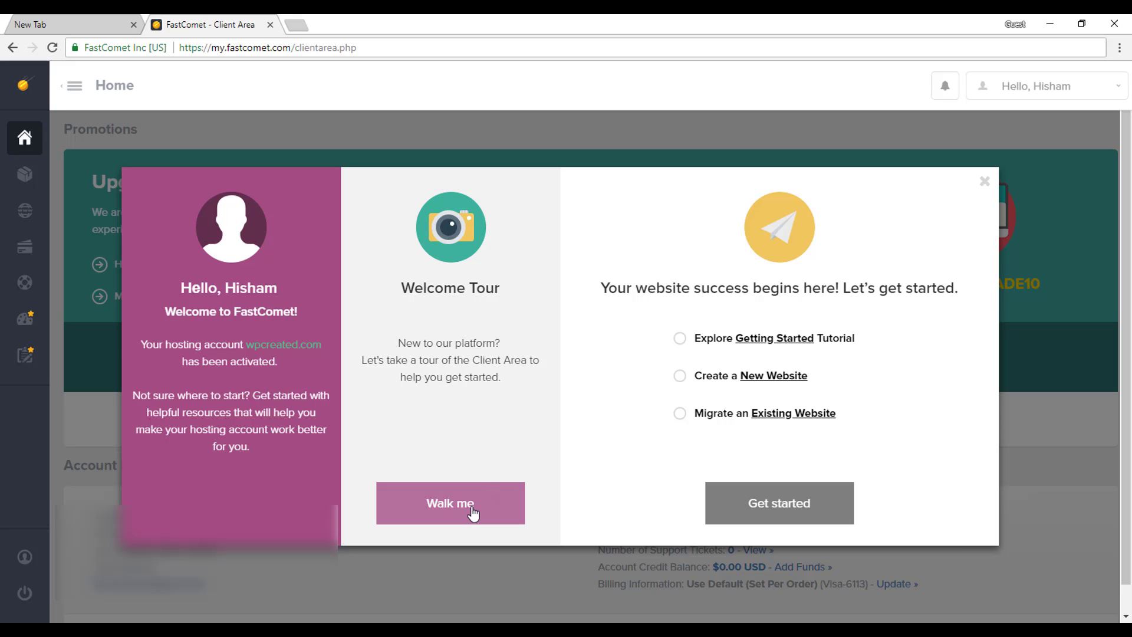
click(725, 382)
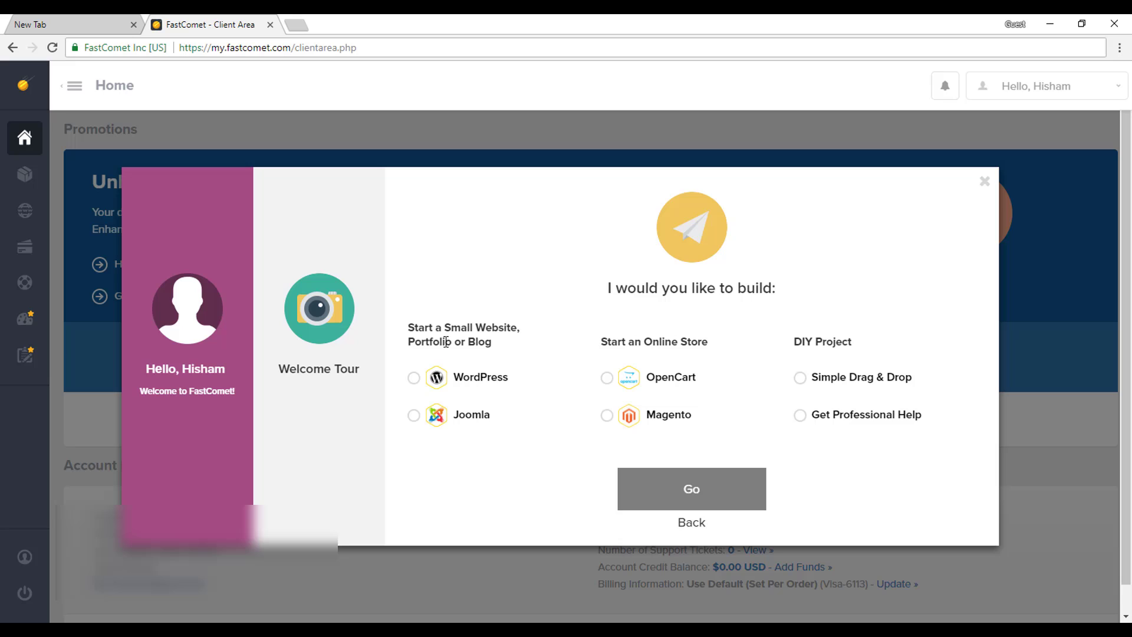
click(415, 379)
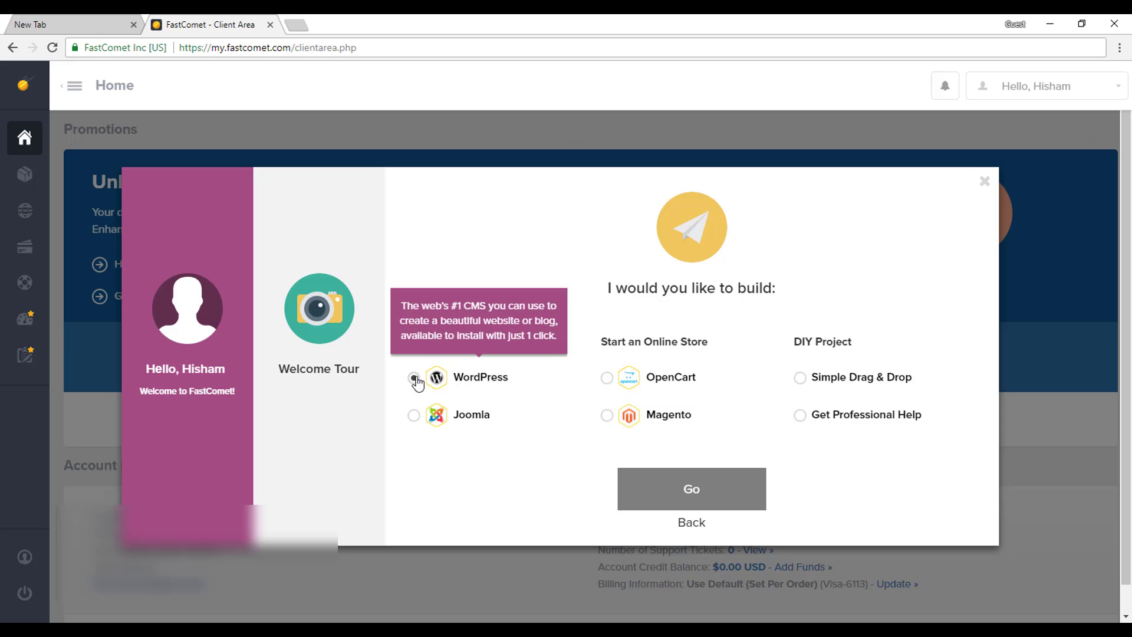
click(747, 500)
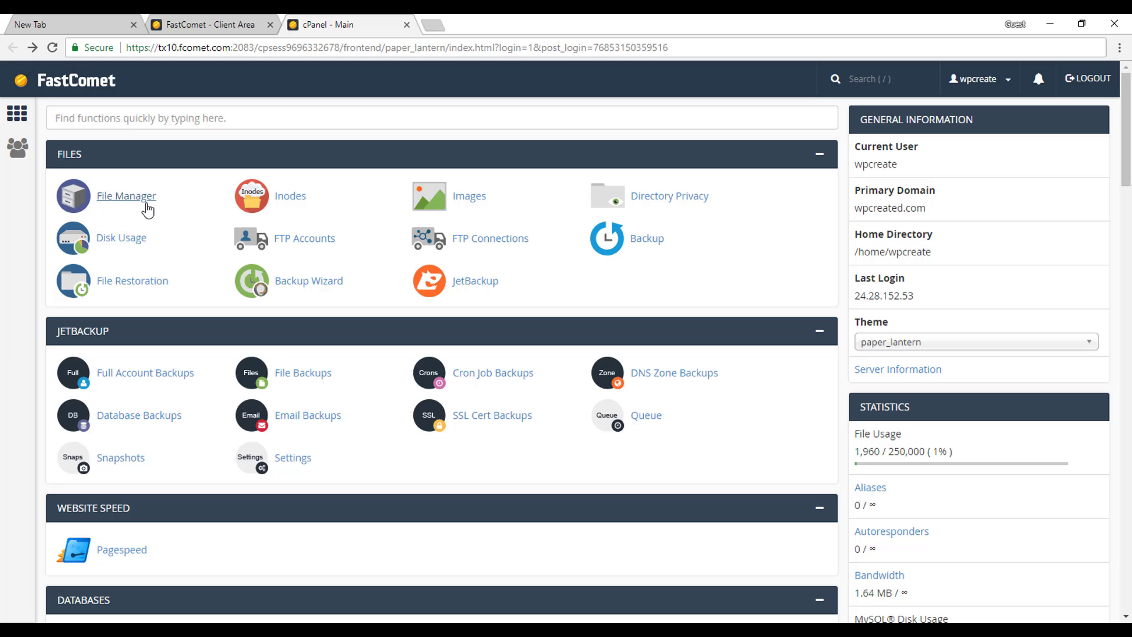
Scroll the wpcreated.com cPanel home past Files, Databases and Domains to the Email section.
scroll(500, 441, down, 1)
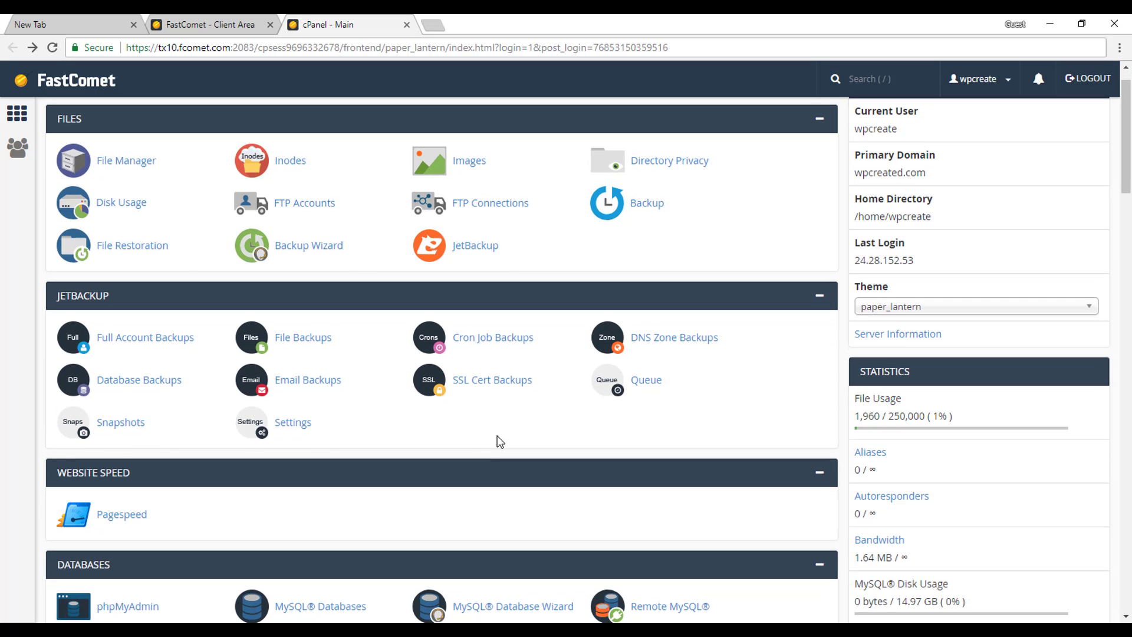
scroll(500, 441, down, 1)
middle_click(497, 435)
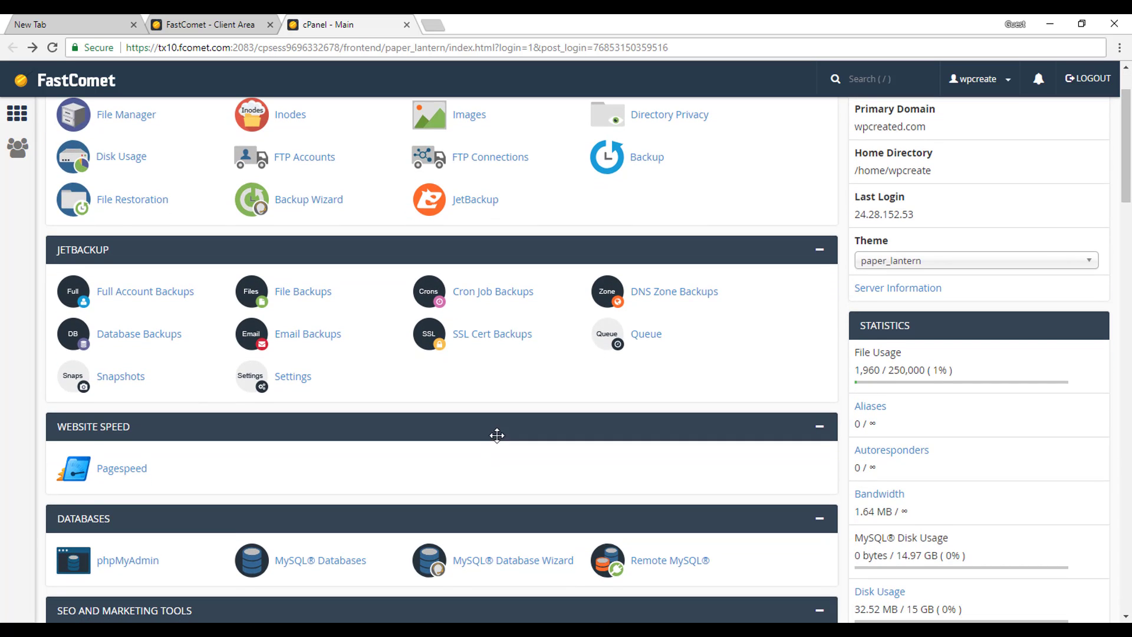
scroll(498, 439, down, 3)
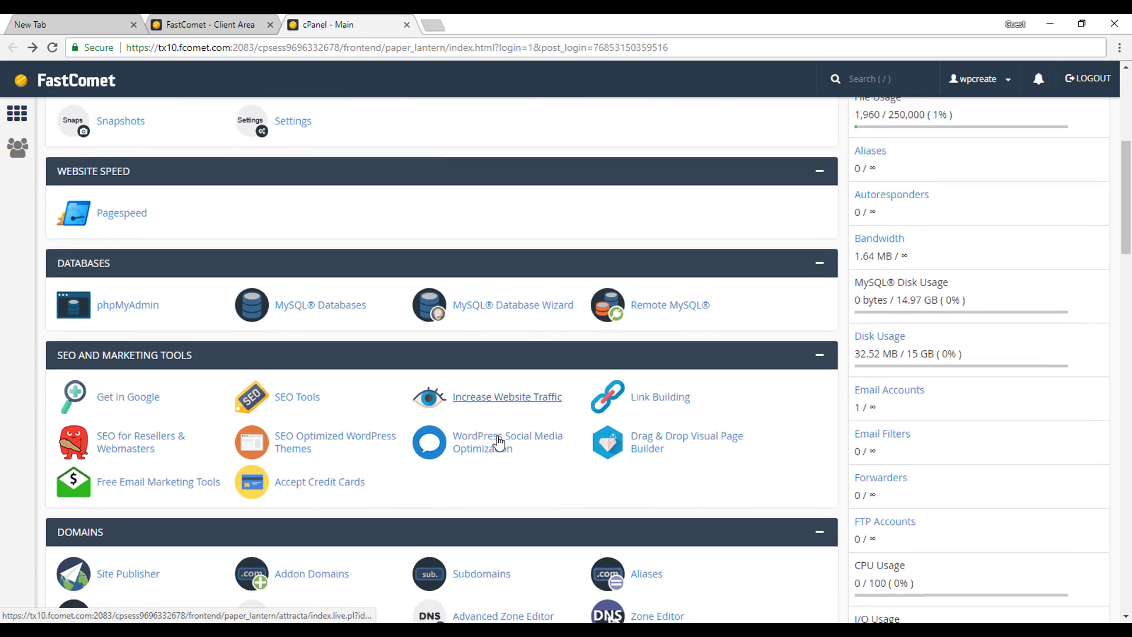
scroll(498, 442, down, 3)
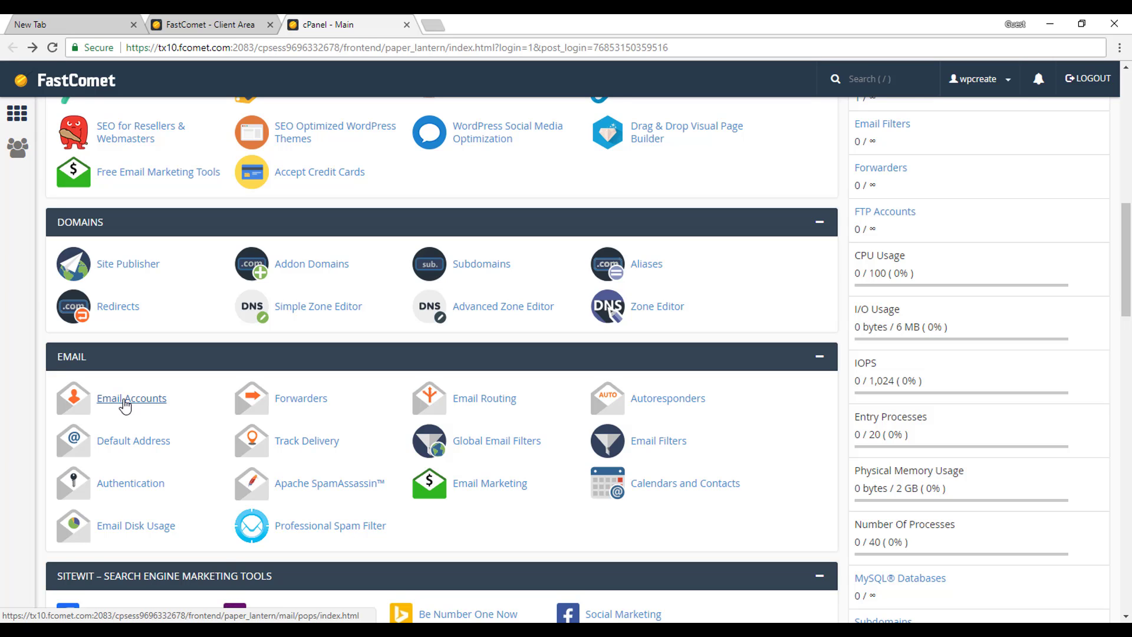
click(124, 401)
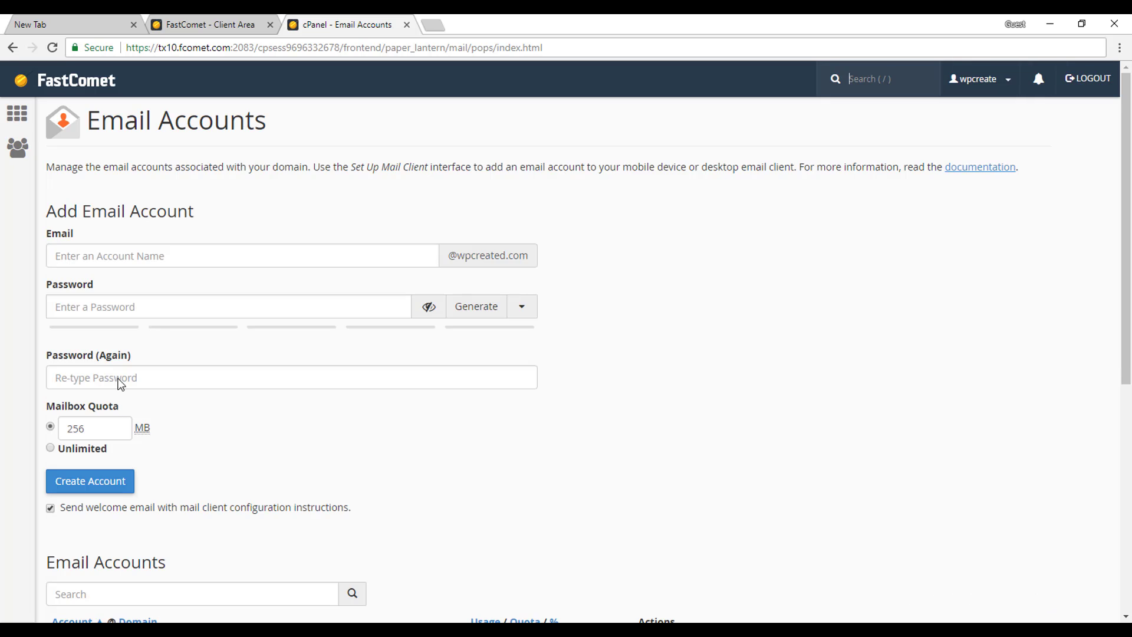
click(155, 263)
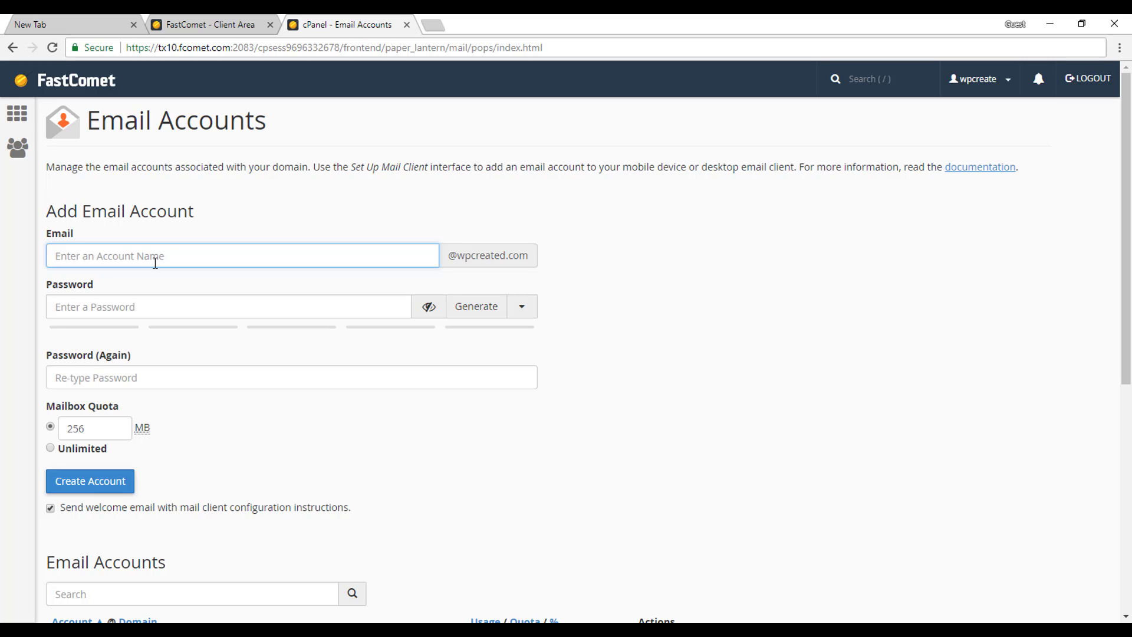
click(289, 312)
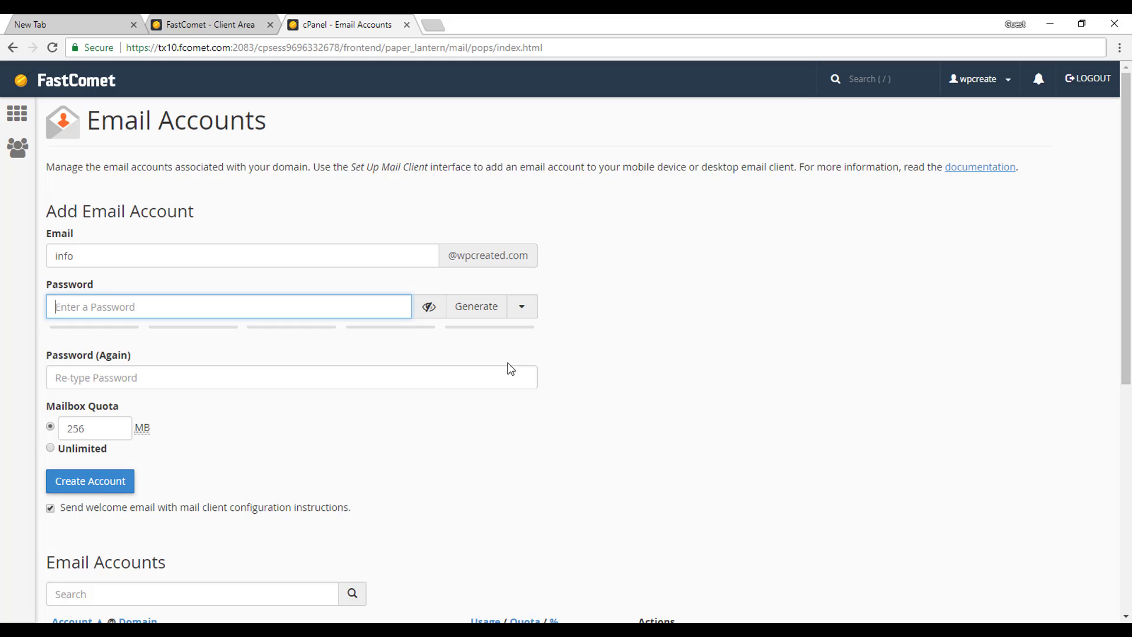
click(462, 307)
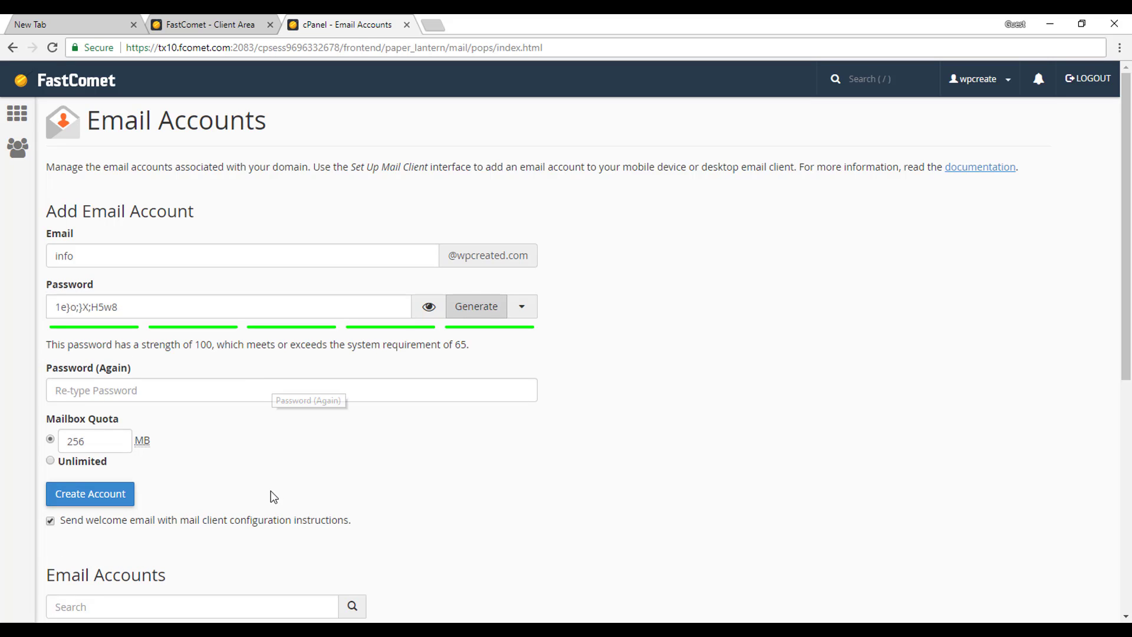
scroll(137, 466, down, 2)
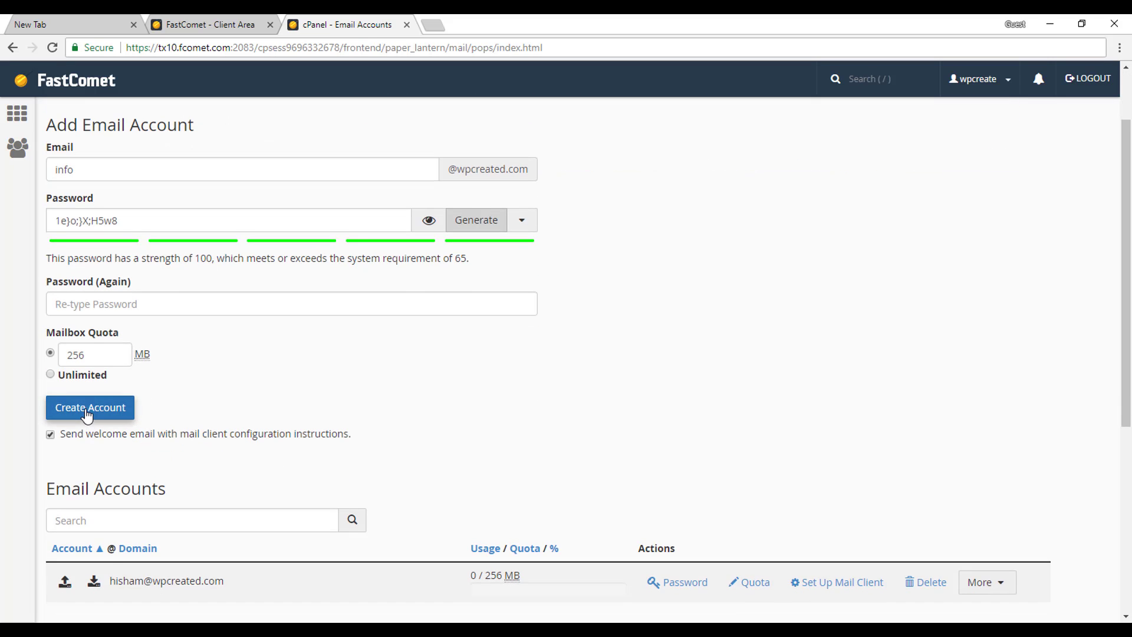
click(90, 407)
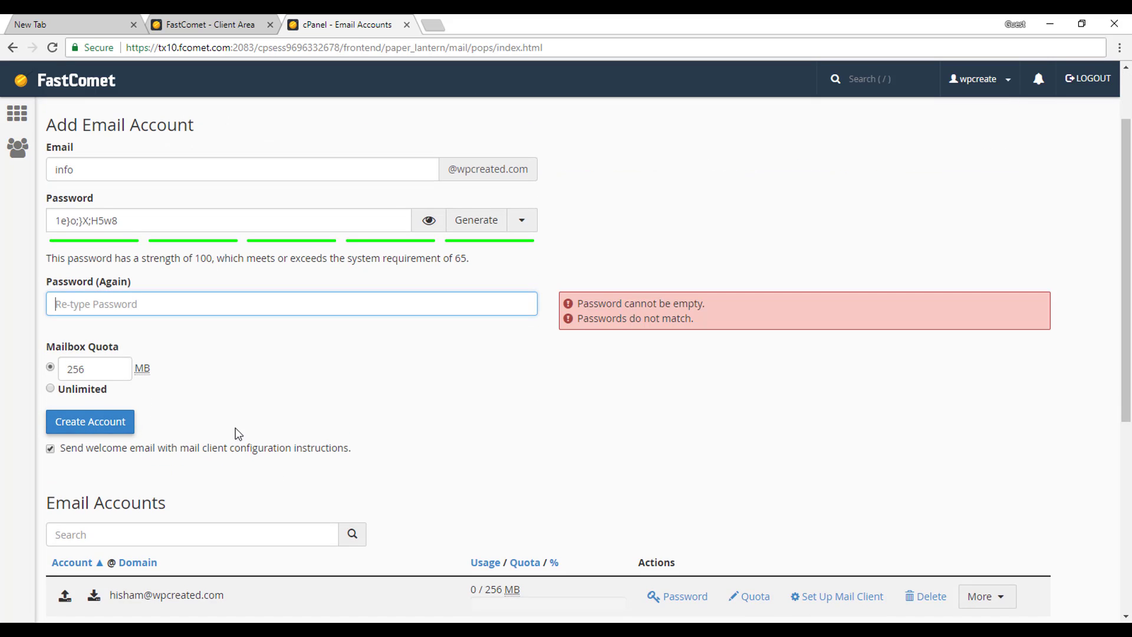
Paste the generated password into the confirmation field and create the info mailbox.
triple_click(91, 228)
click(80, 309)
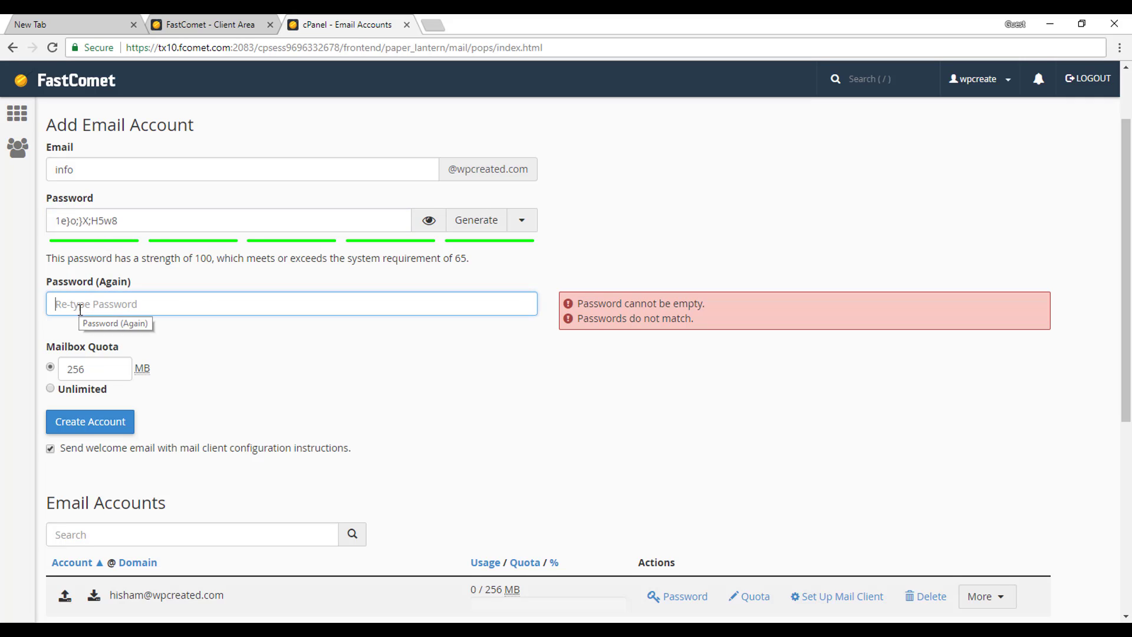
key(ctrl+v)
click(83, 406)
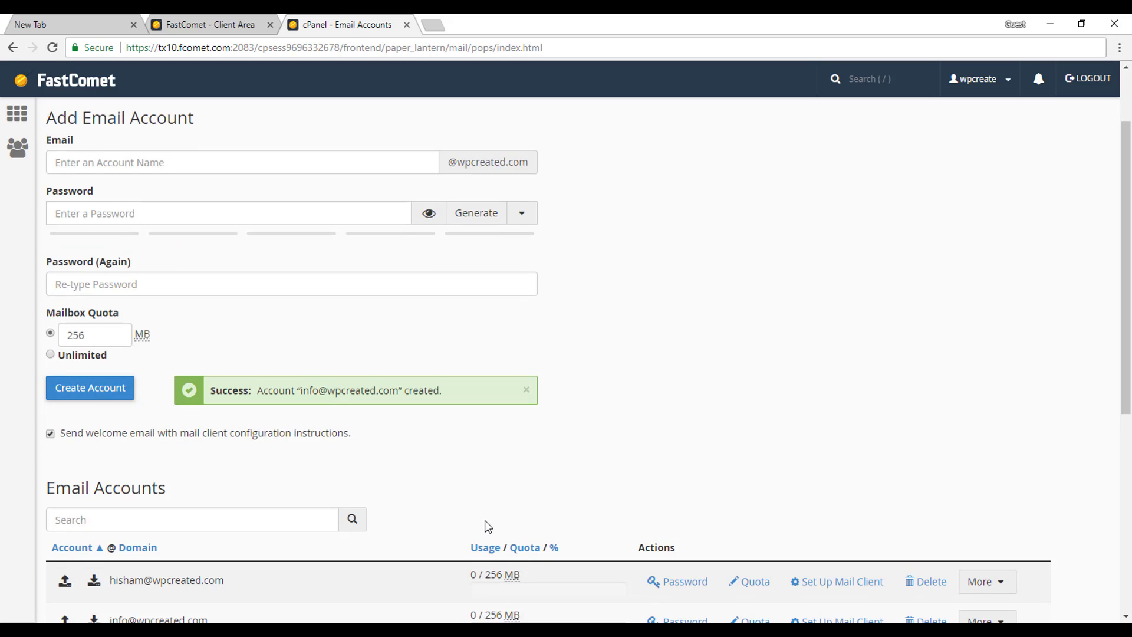
Select the new info account's address in the success message and scroll to the accounts list.
scroll(488, 523, down, 4)
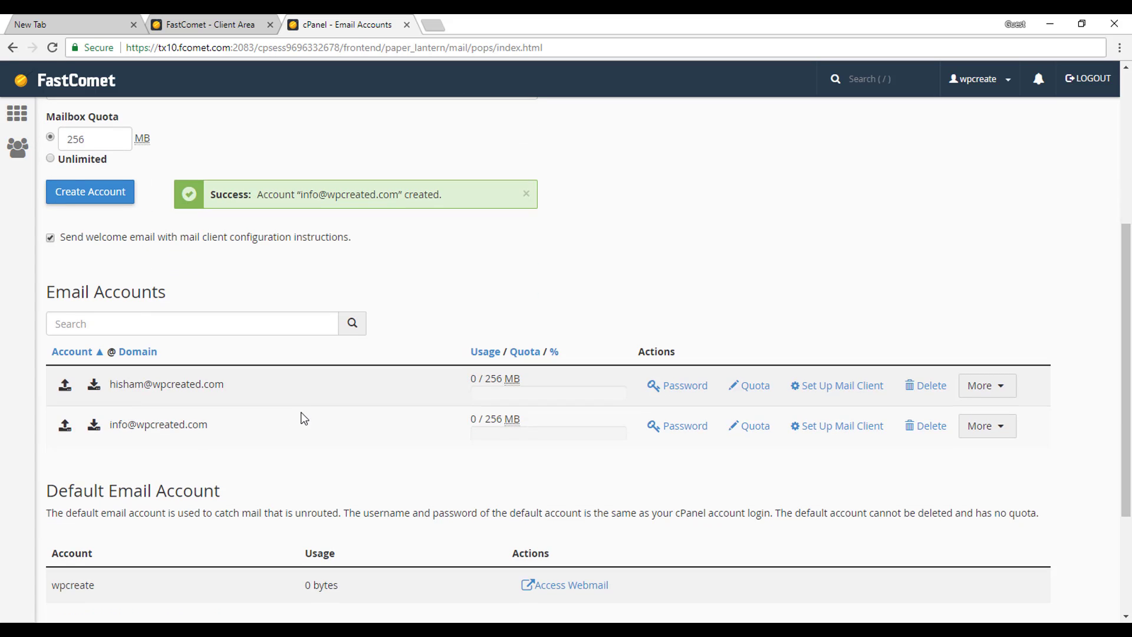
scroll(304, 418, up, 3)
scroll(304, 418, up, 2)
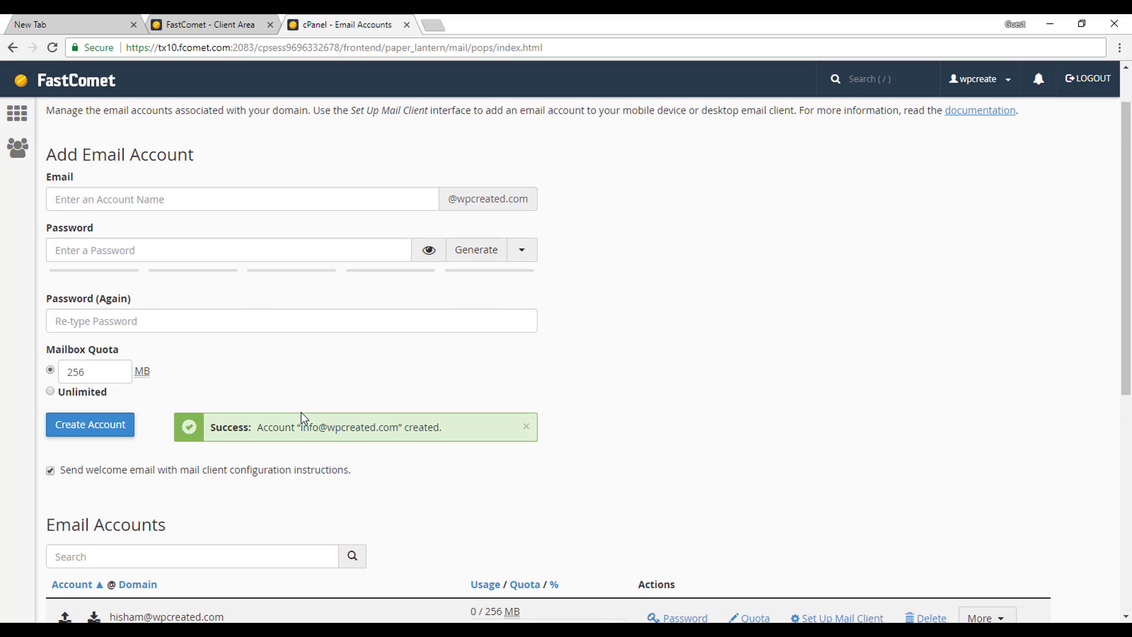
drag(301, 426, 398, 433)
scroll(724, 440, down, 3)
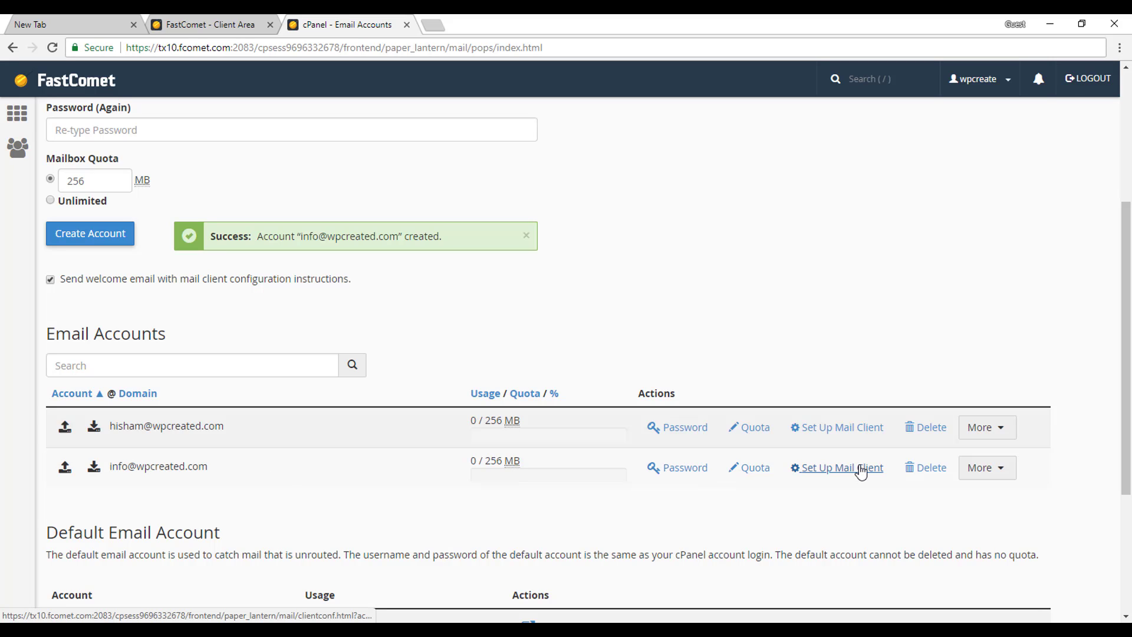
Open the info mailbox's webmail in Roundcube, dismissing the tour tip.
click(993, 474)
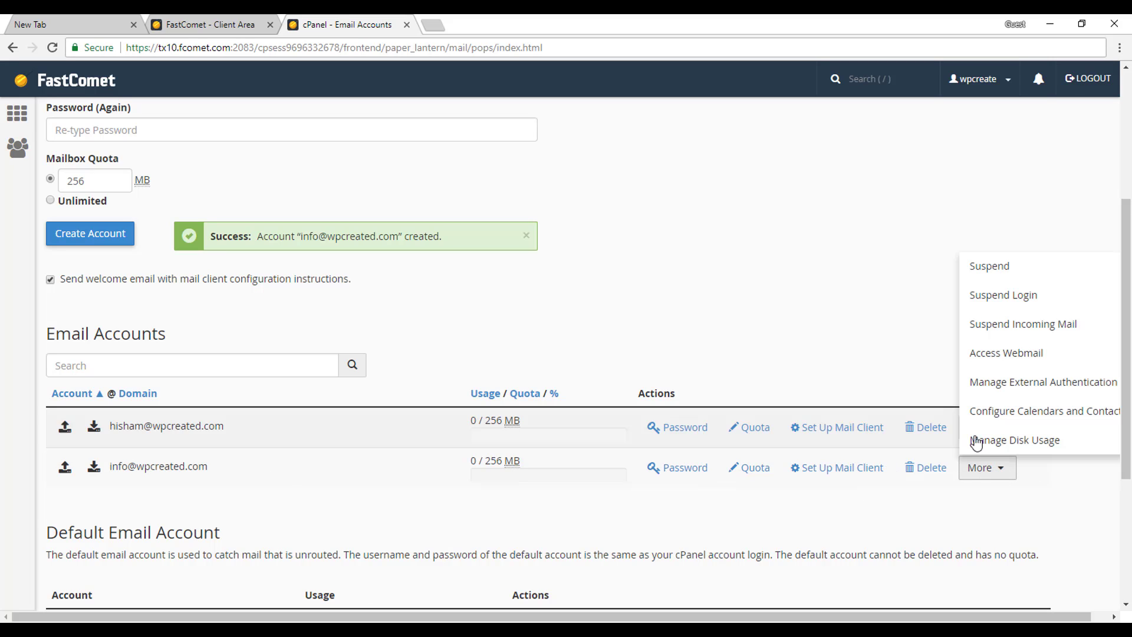
click(1020, 355)
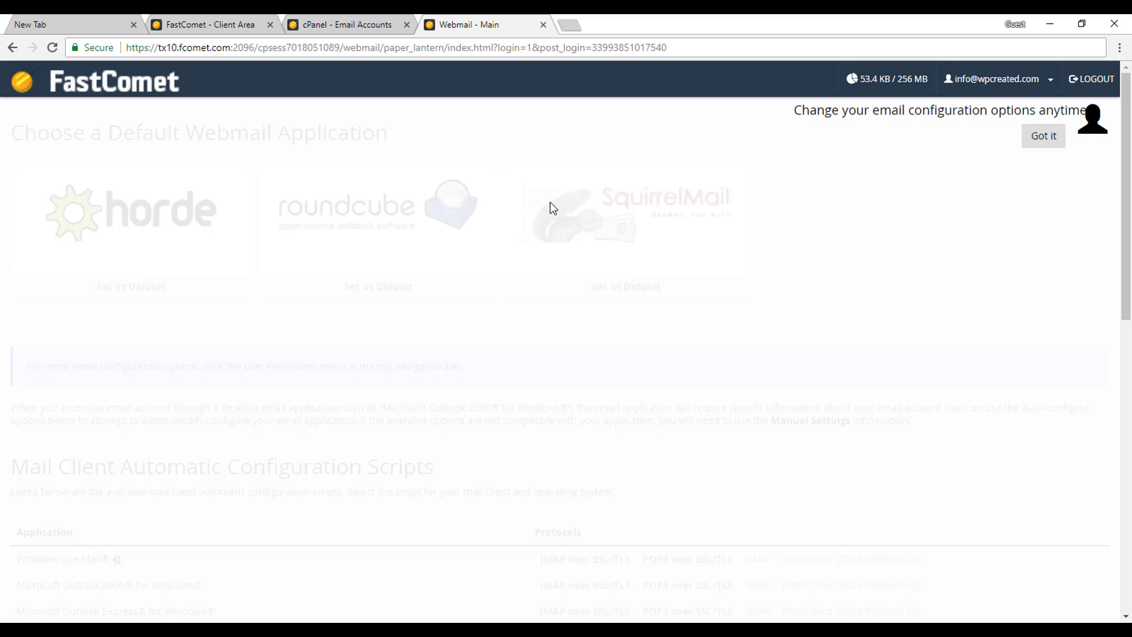
click(1044, 136)
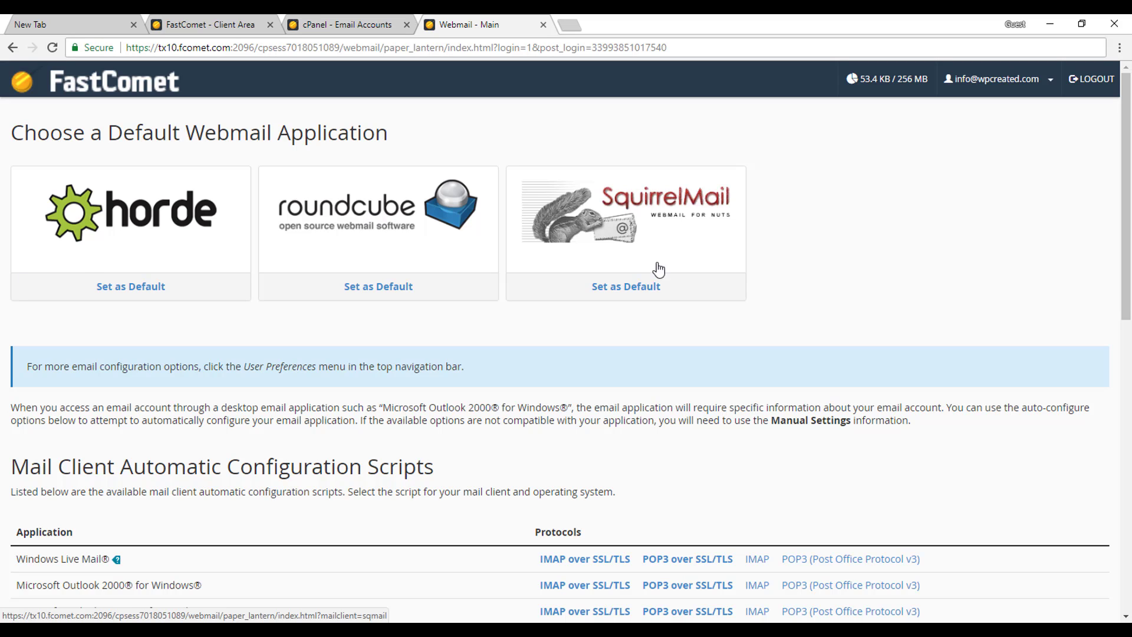
click(406, 206)
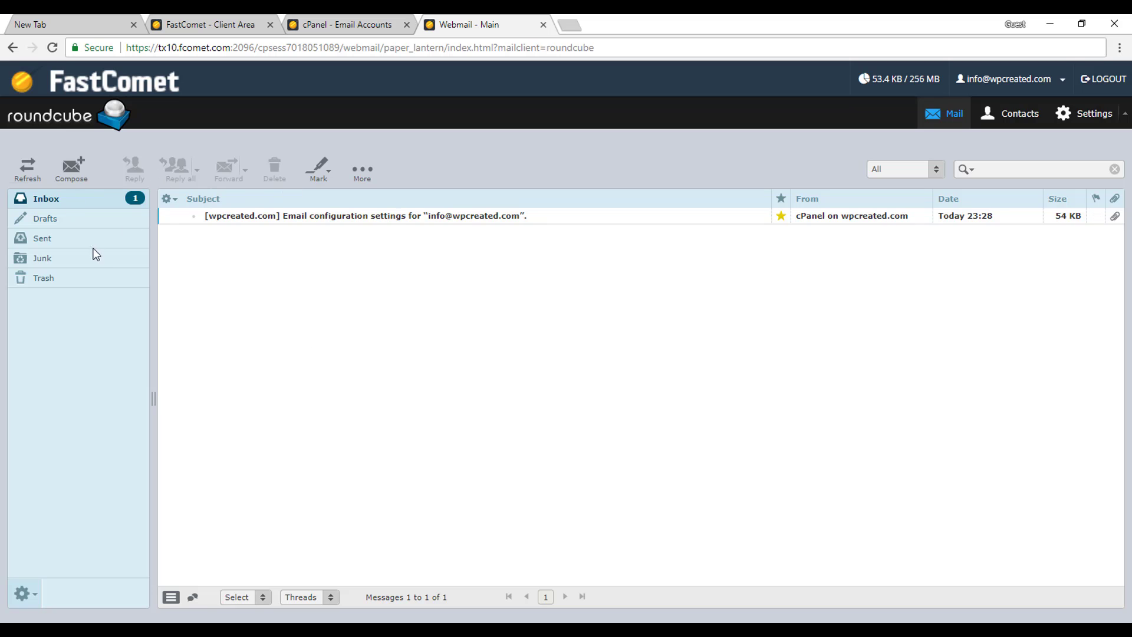
Read cPanel's email configuration settings message with its SSL and non-SSL ports.
double_click(293, 220)
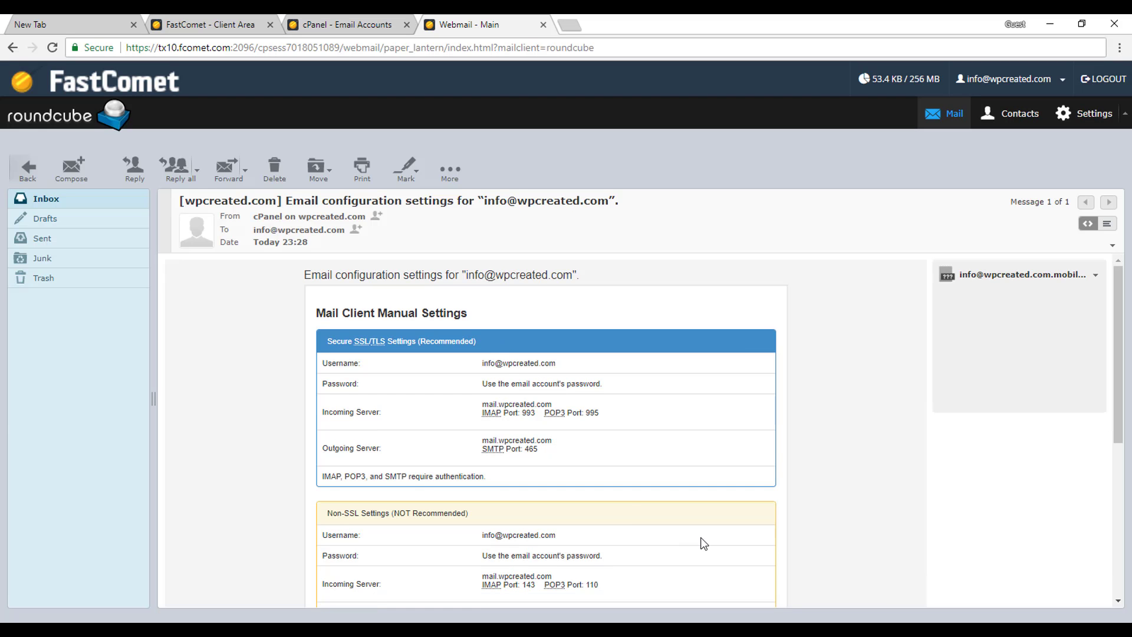
scroll(702, 541, down, 3)
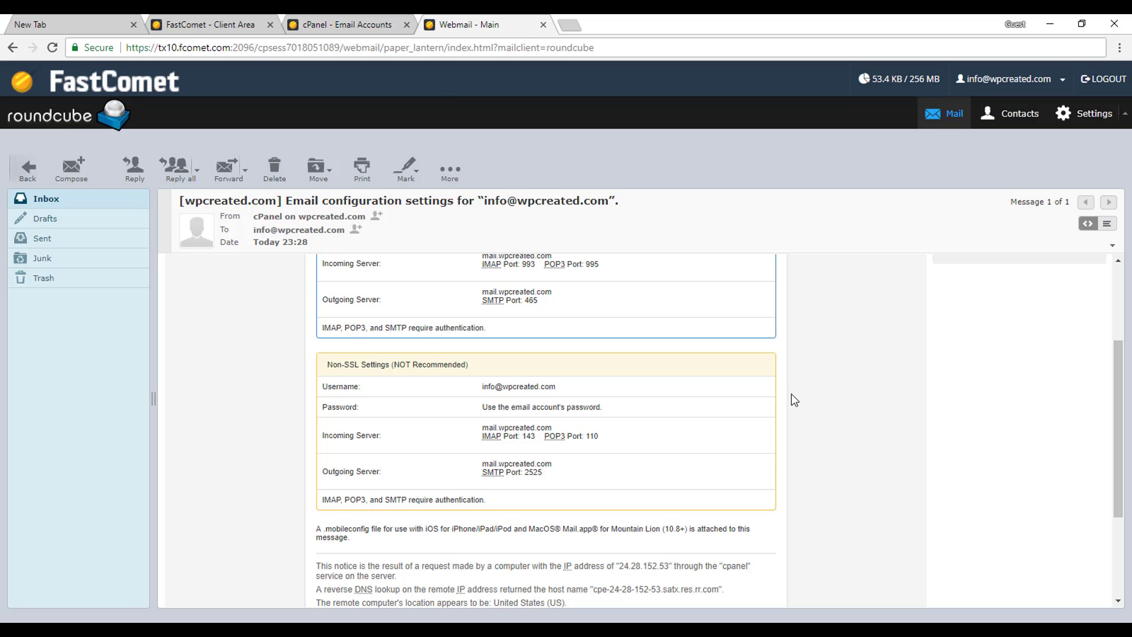
scroll(793, 397, up, 3)
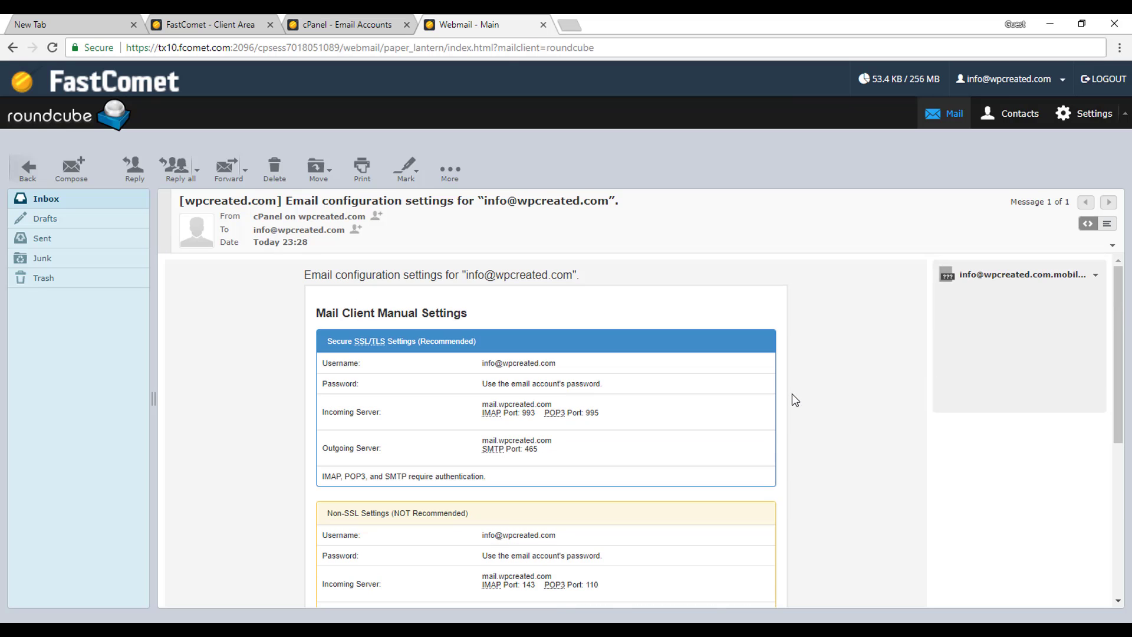
Return from Email Accounts to the cPanel home page and scroll down to the Security tools.
click(363, 18)
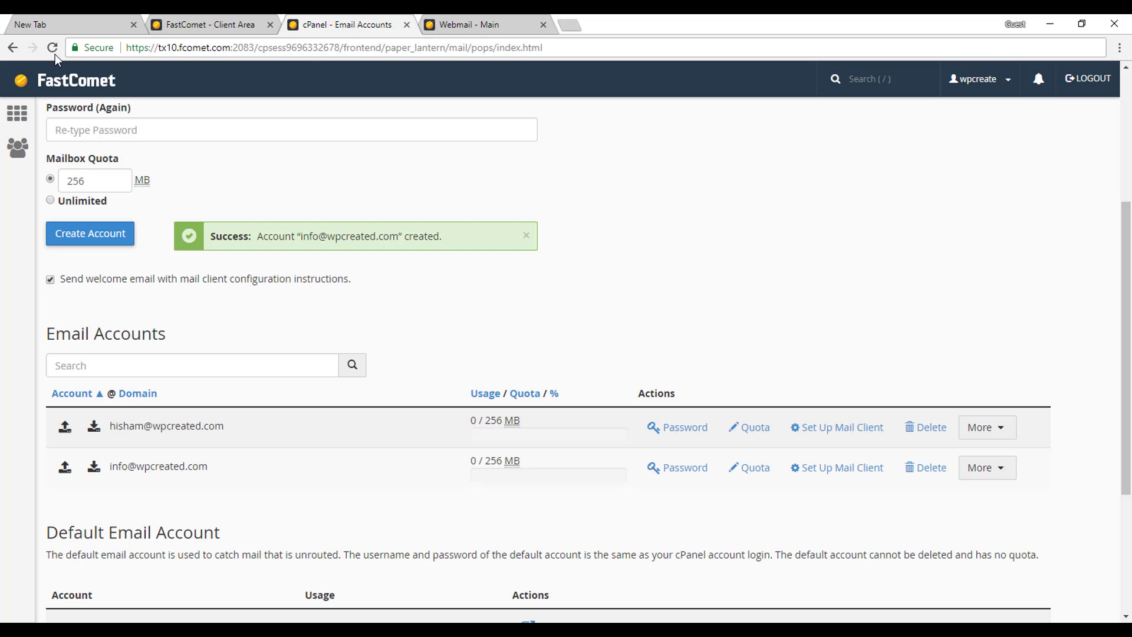
click(15, 118)
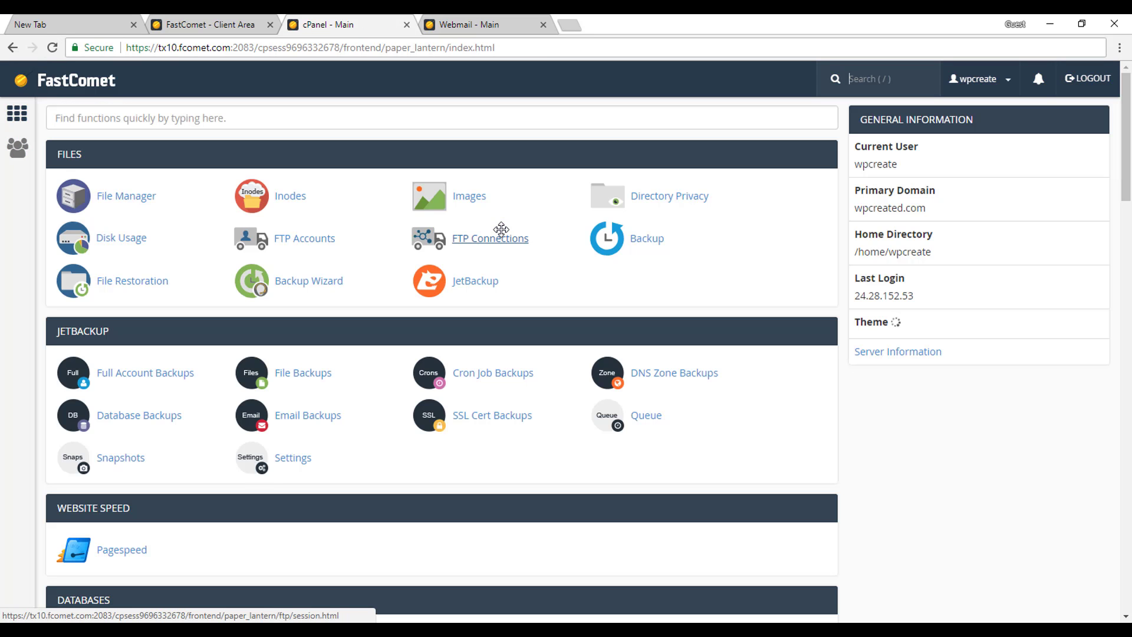
scroll(501, 233, down, 6)
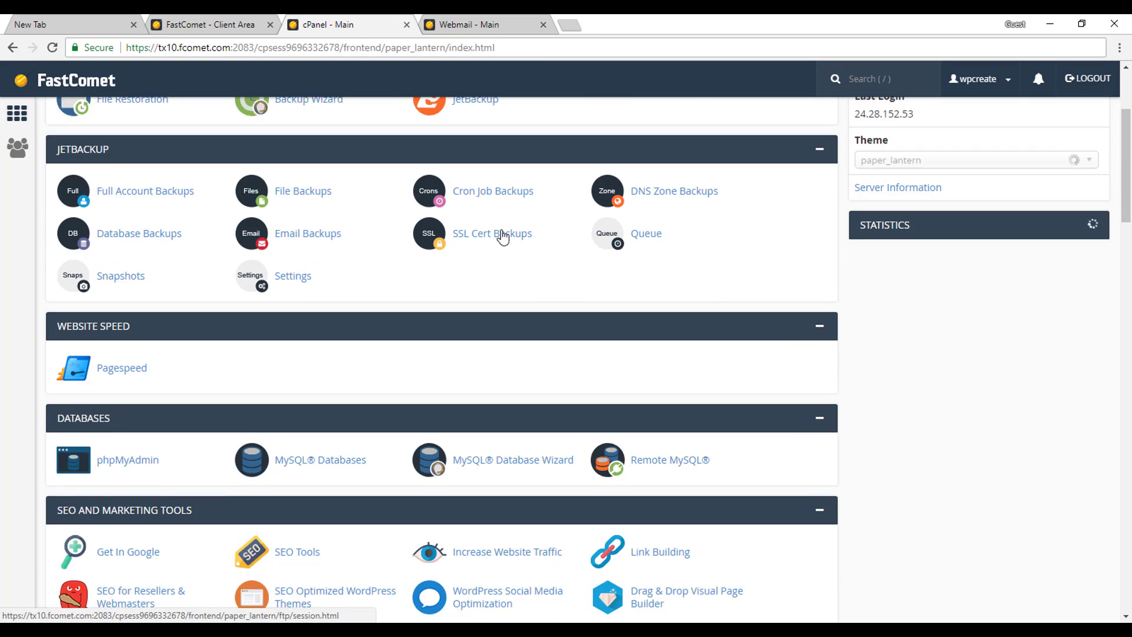
scroll(501, 230, down, 6)
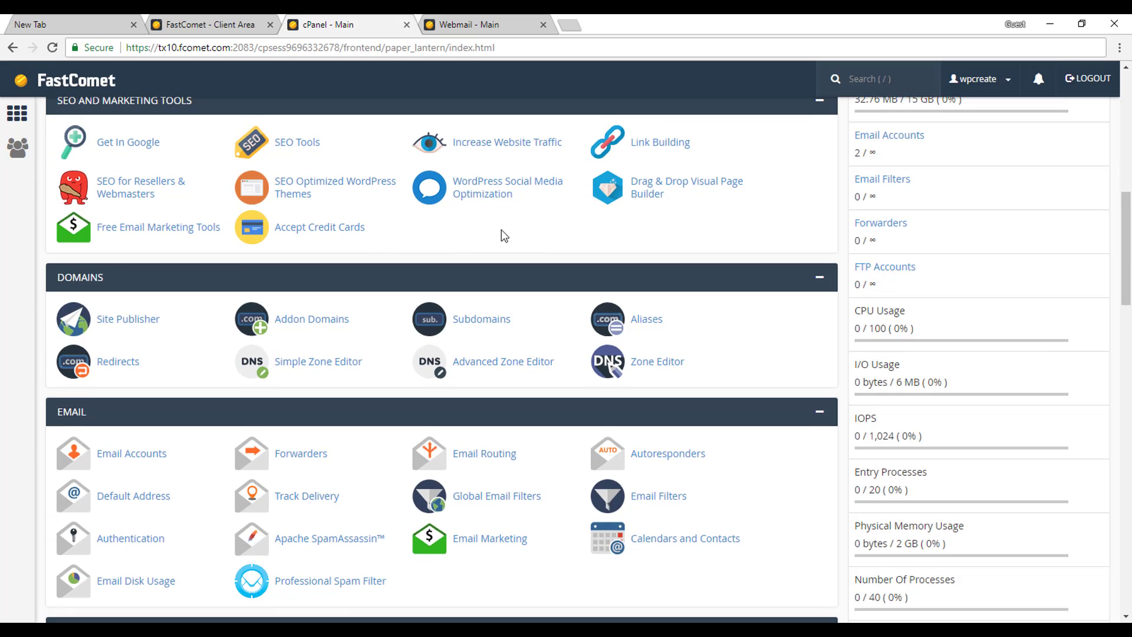
scroll(437, 431, down, 6)
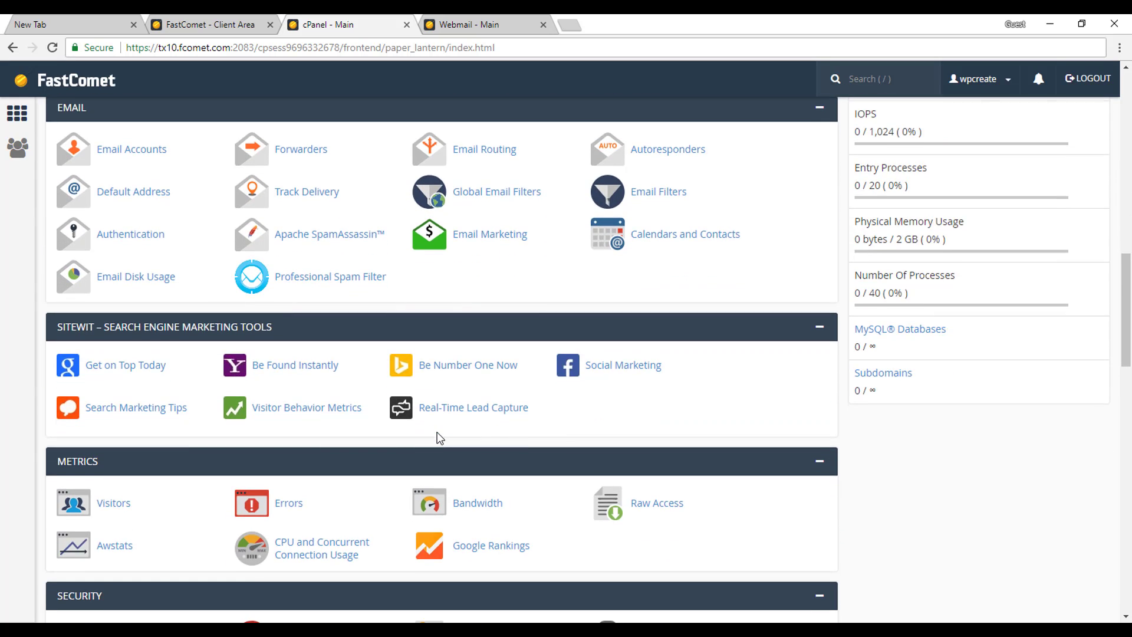
scroll(437, 432, down, 2)
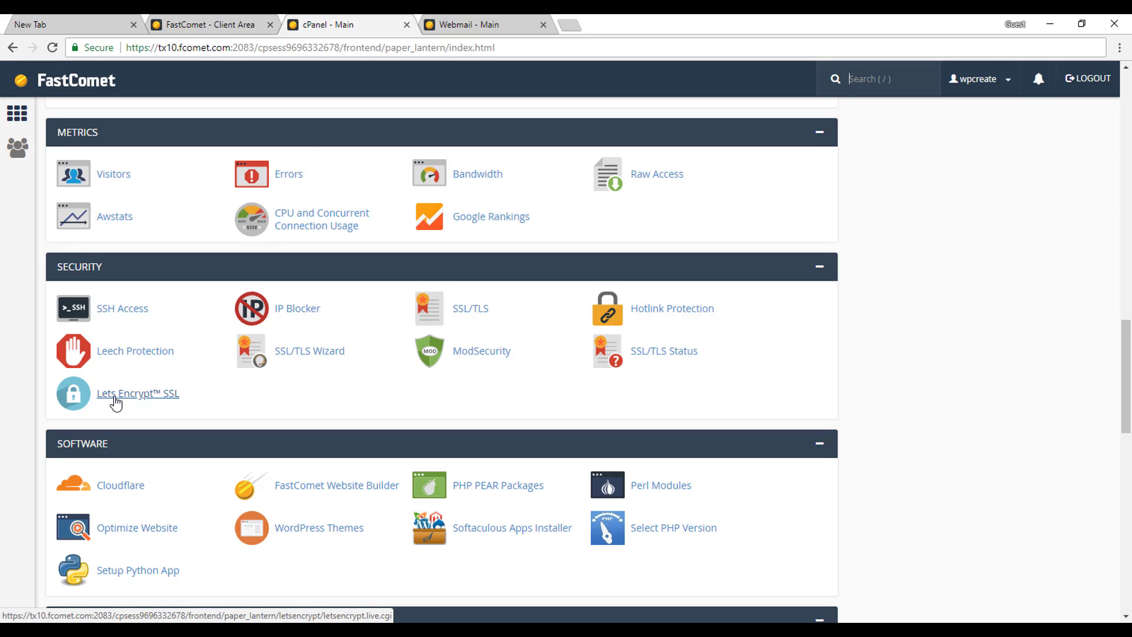
Issue a Let's Encrypt certificate for wpcreated.com, mail and www, then go back to cPanel home.
click(115, 398)
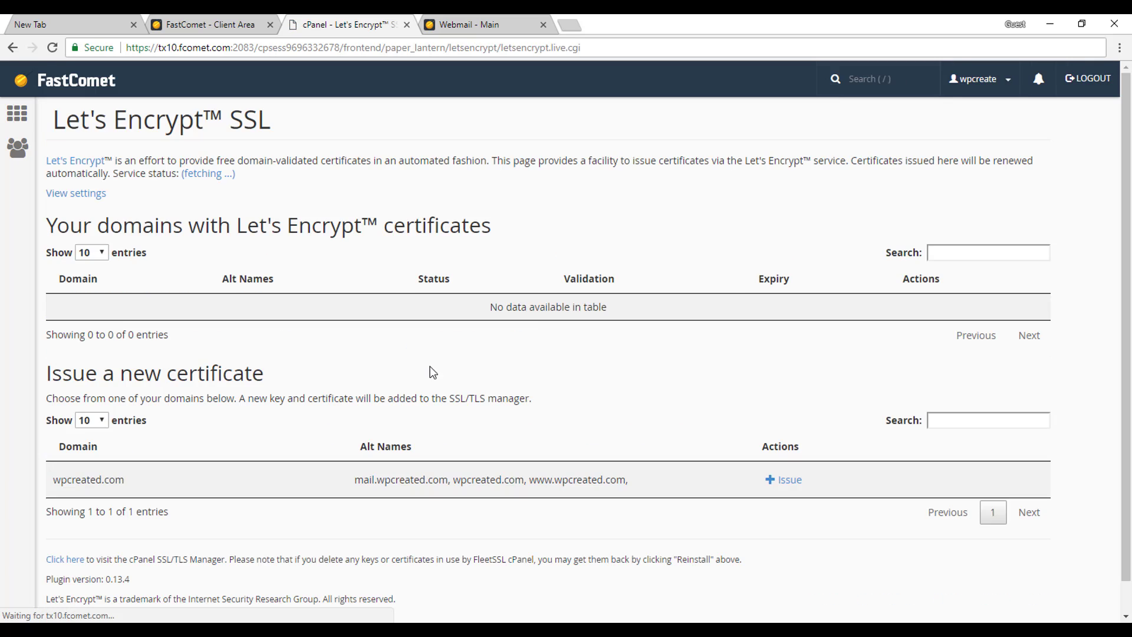
scroll(541, 352, down, 1)
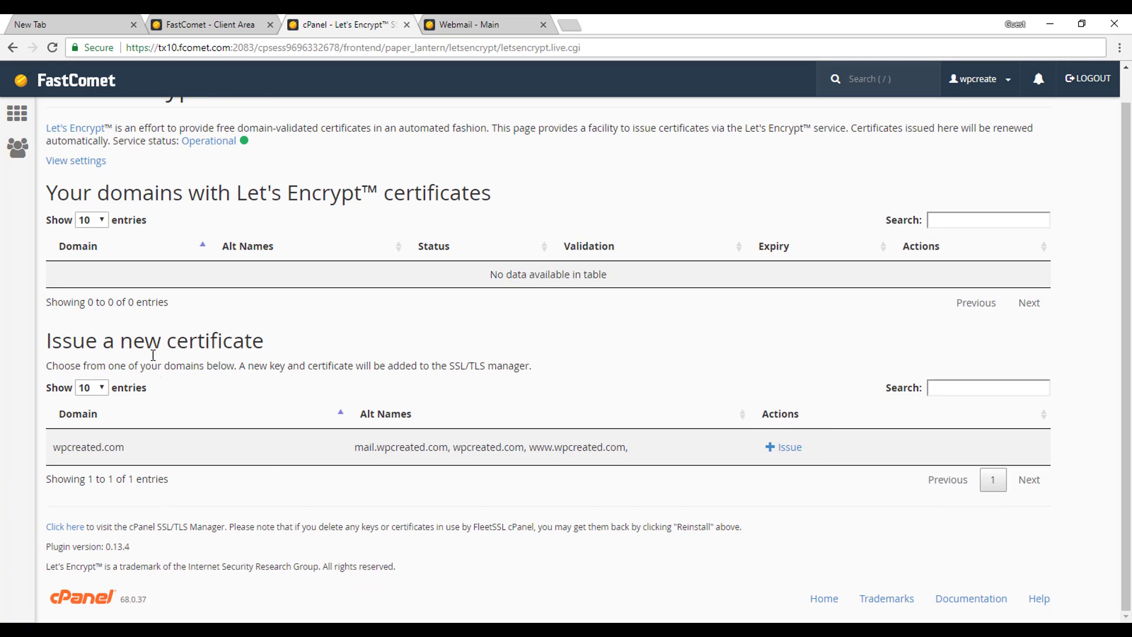
click(786, 451)
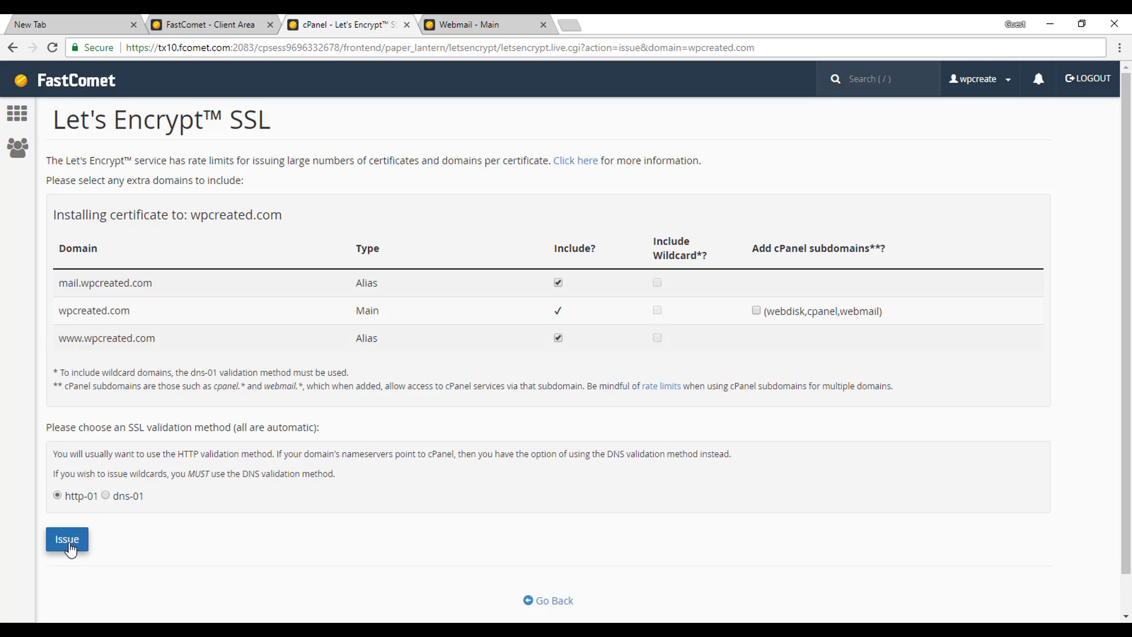
click(69, 546)
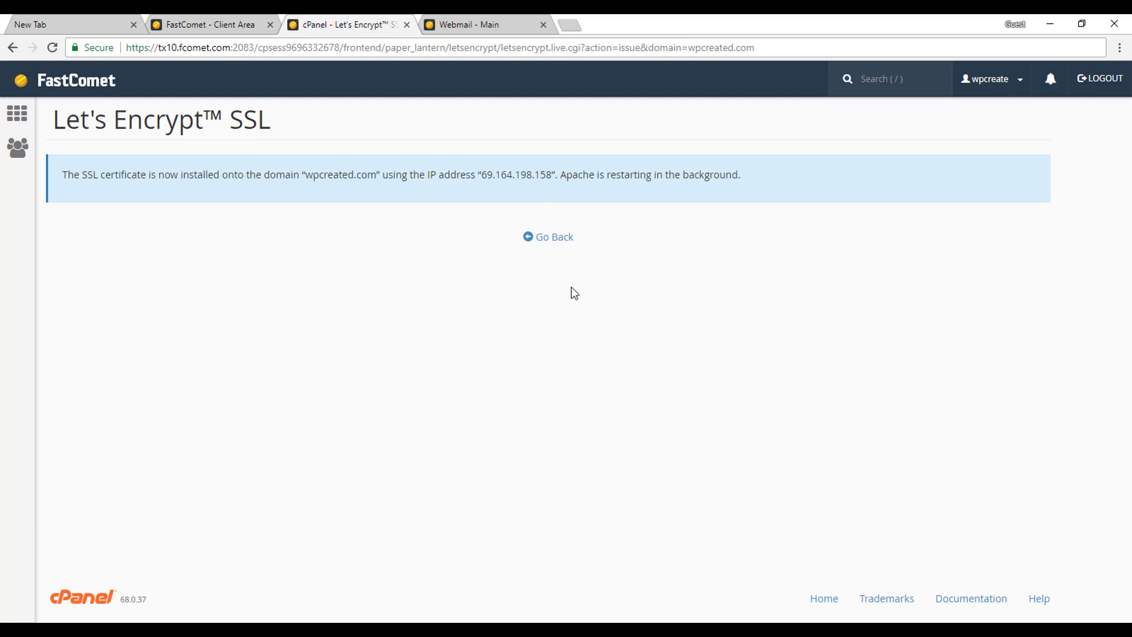
click(554, 238)
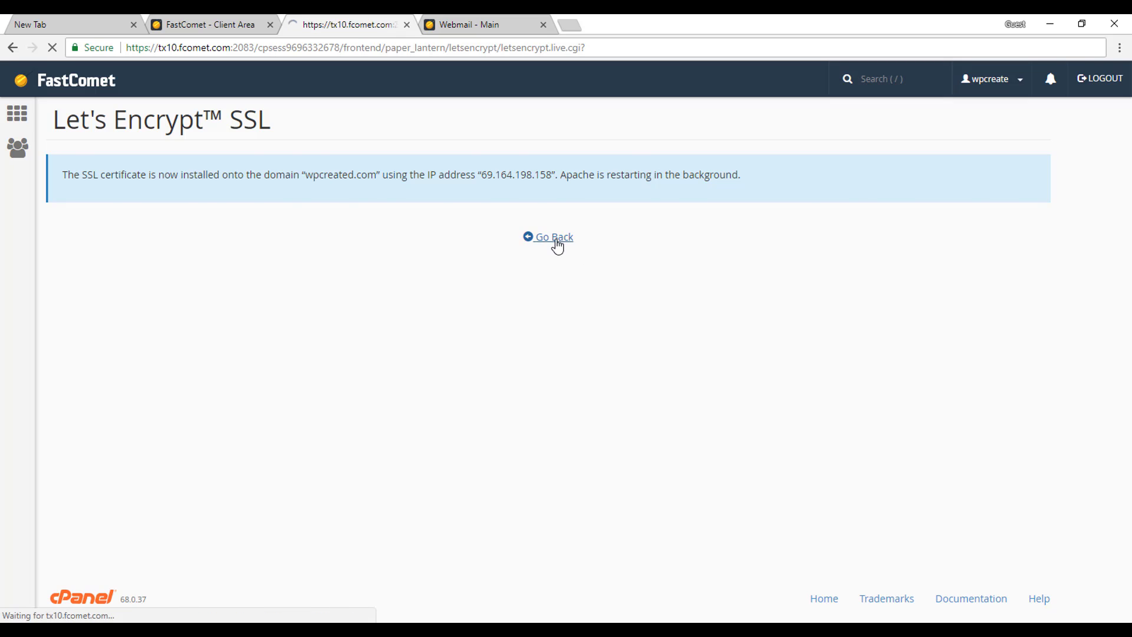
click(23, 116)
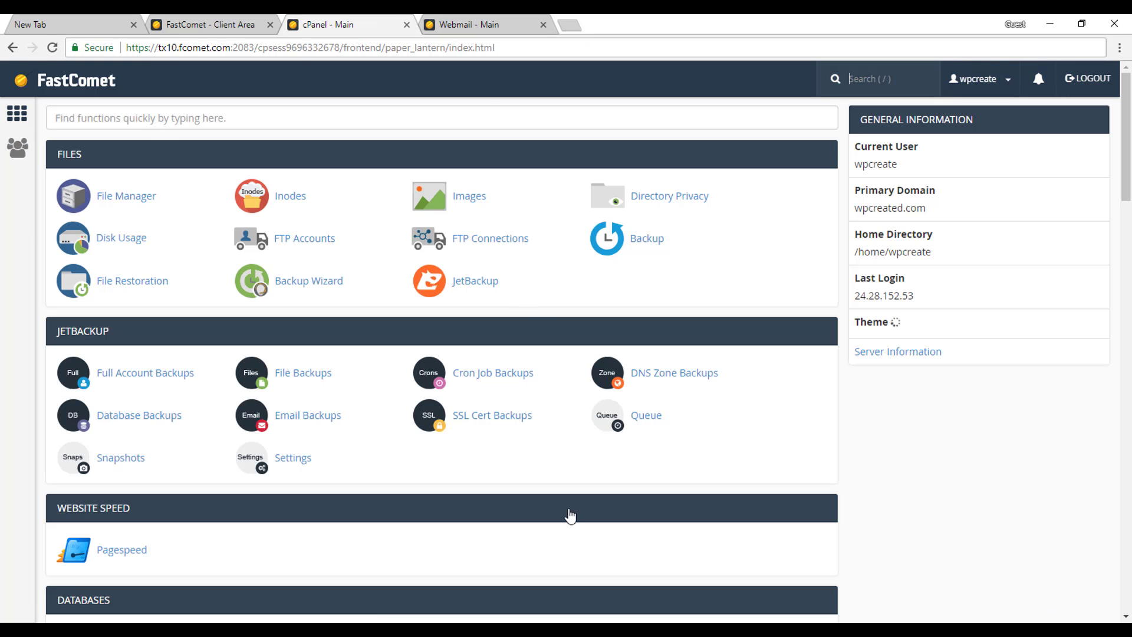
Scroll down to Softaculous Apps Installer and open the WordPress script.
scroll(570, 516, down, 8)
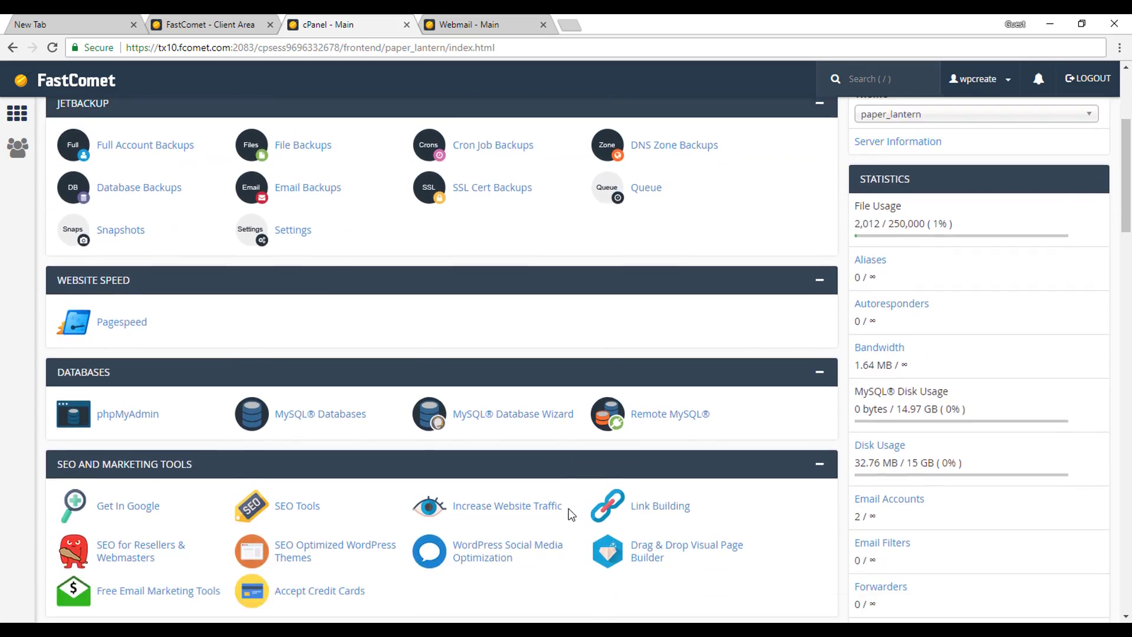
scroll(568, 508, down, 6)
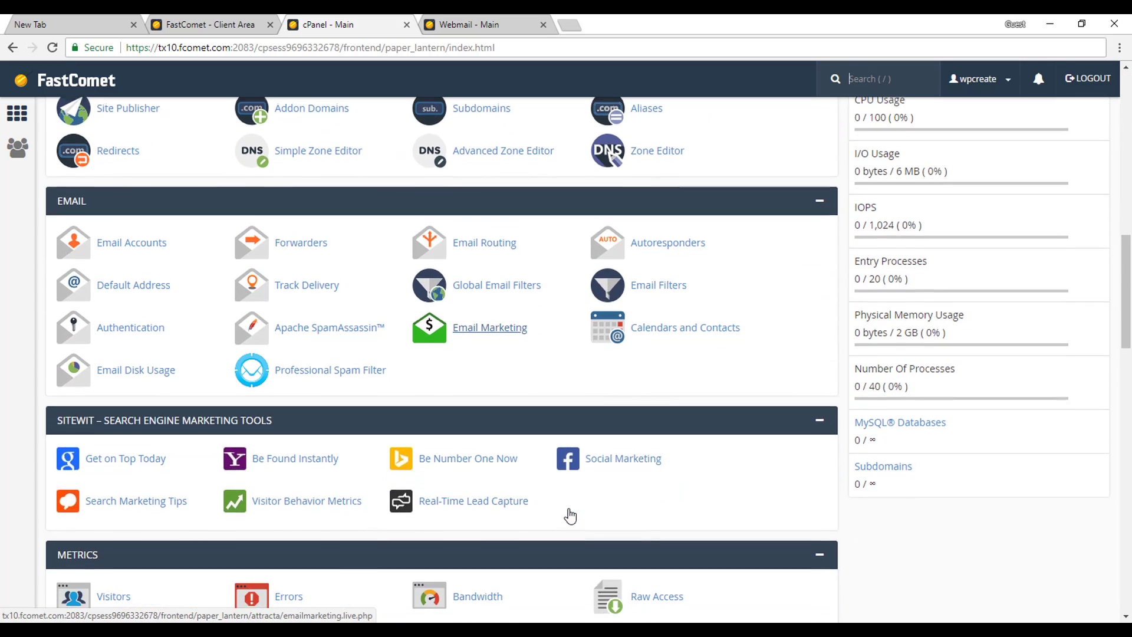
scroll(568, 508, down, 6)
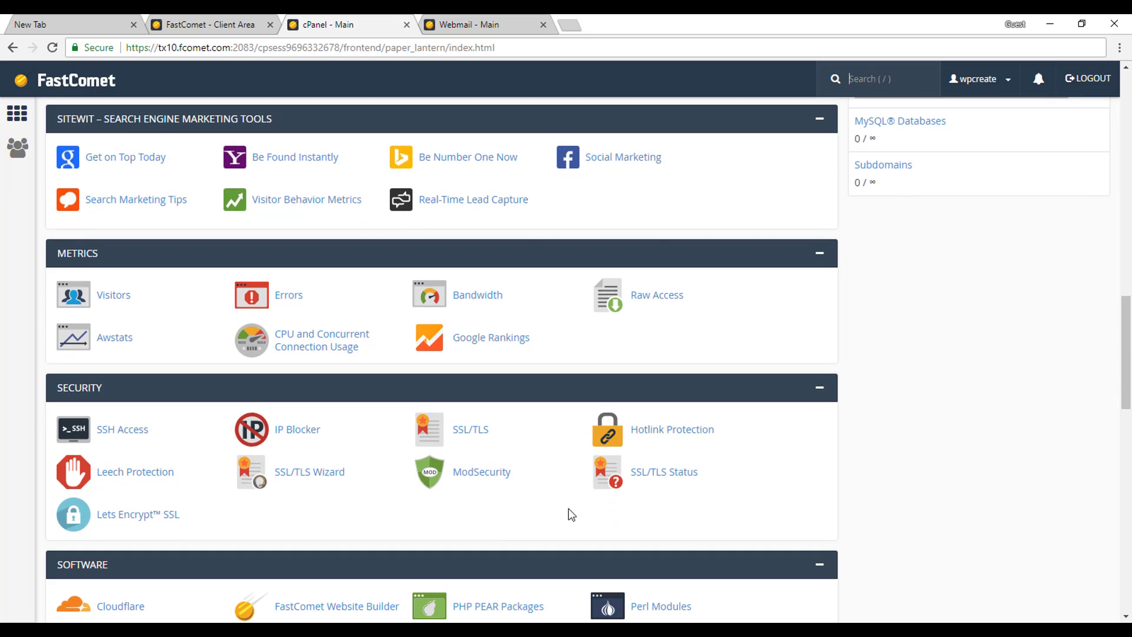
scroll(568, 508, down, 8)
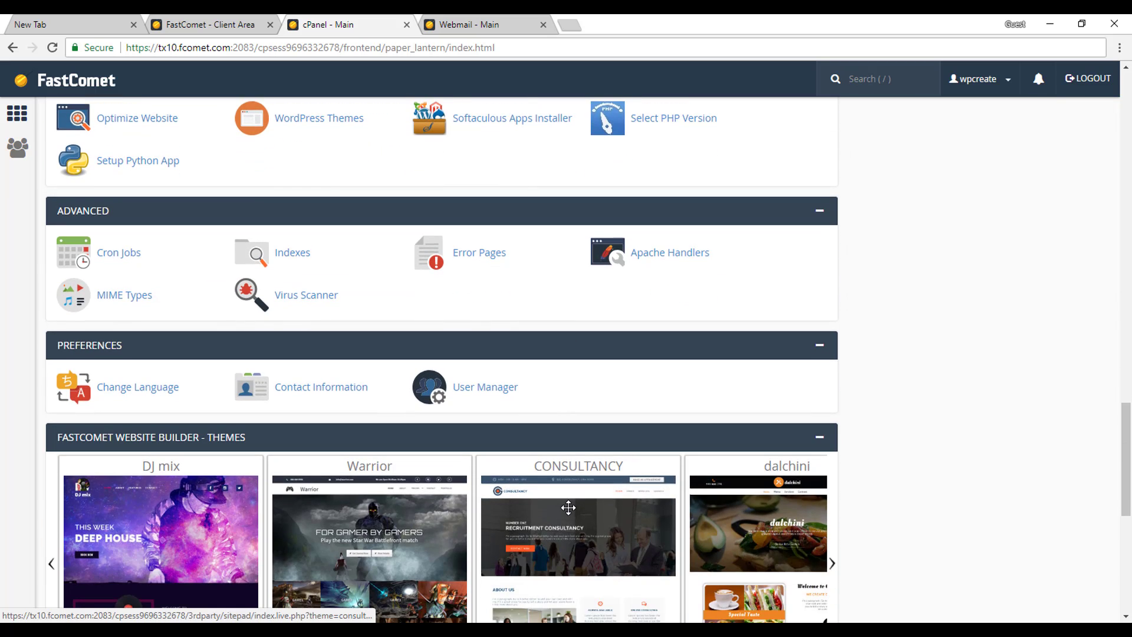
scroll(568, 508, down, 7)
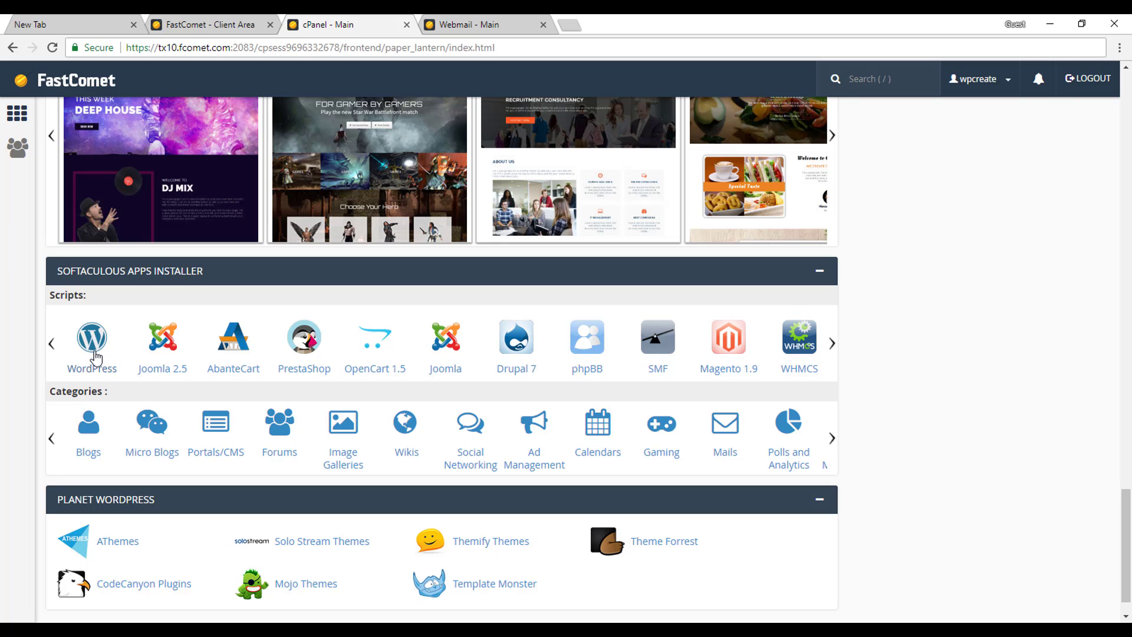
click(96, 356)
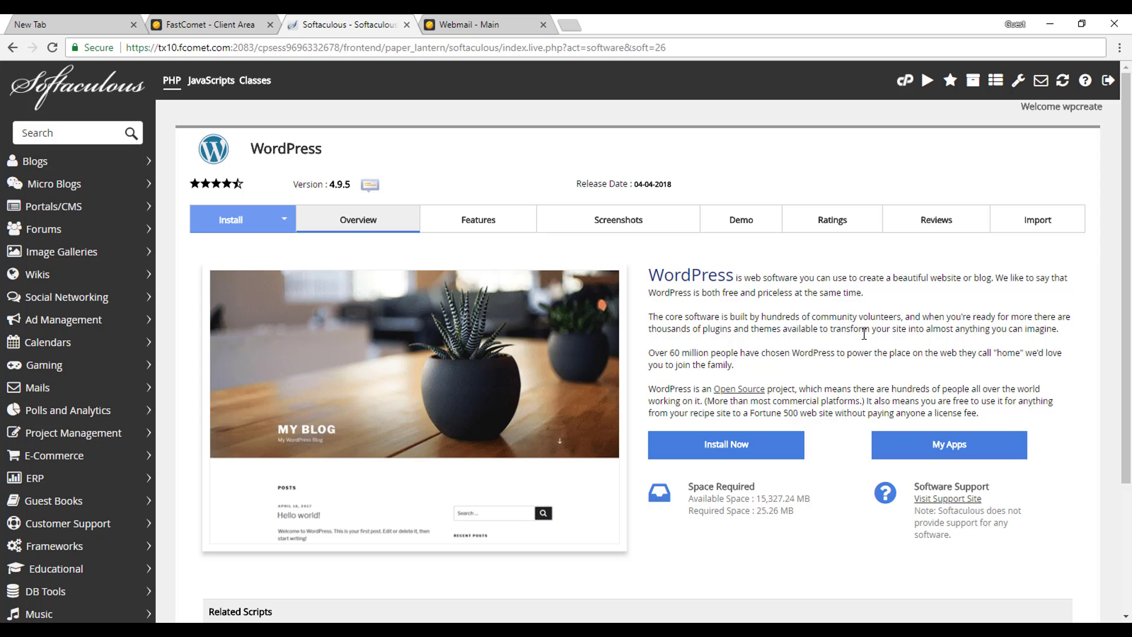
scroll(814, 342, down, 1)
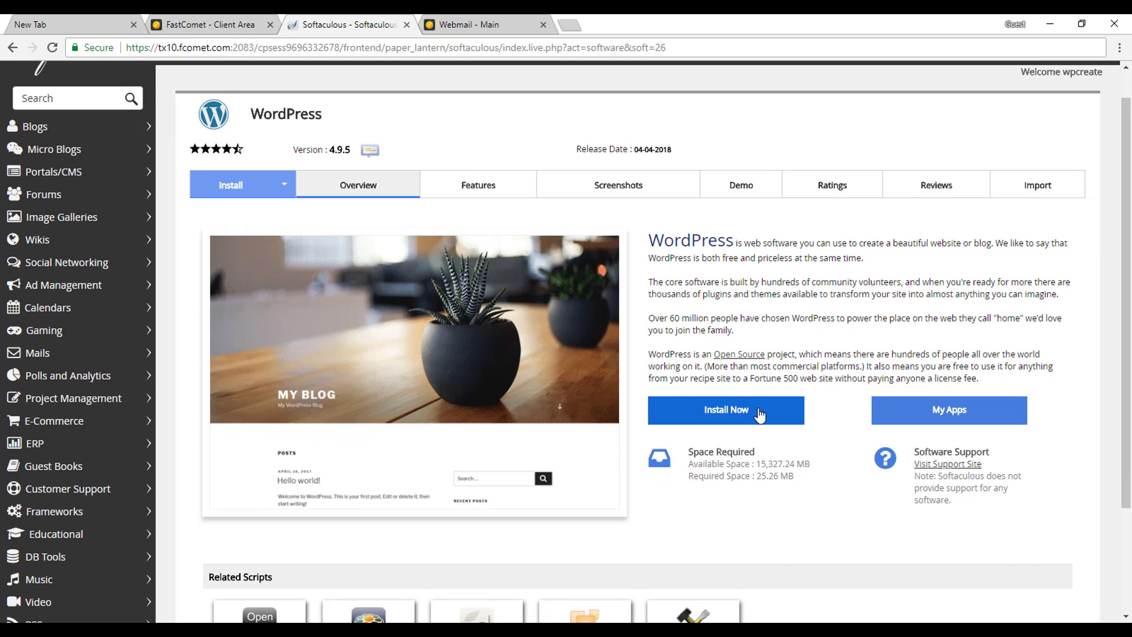
click(720, 416)
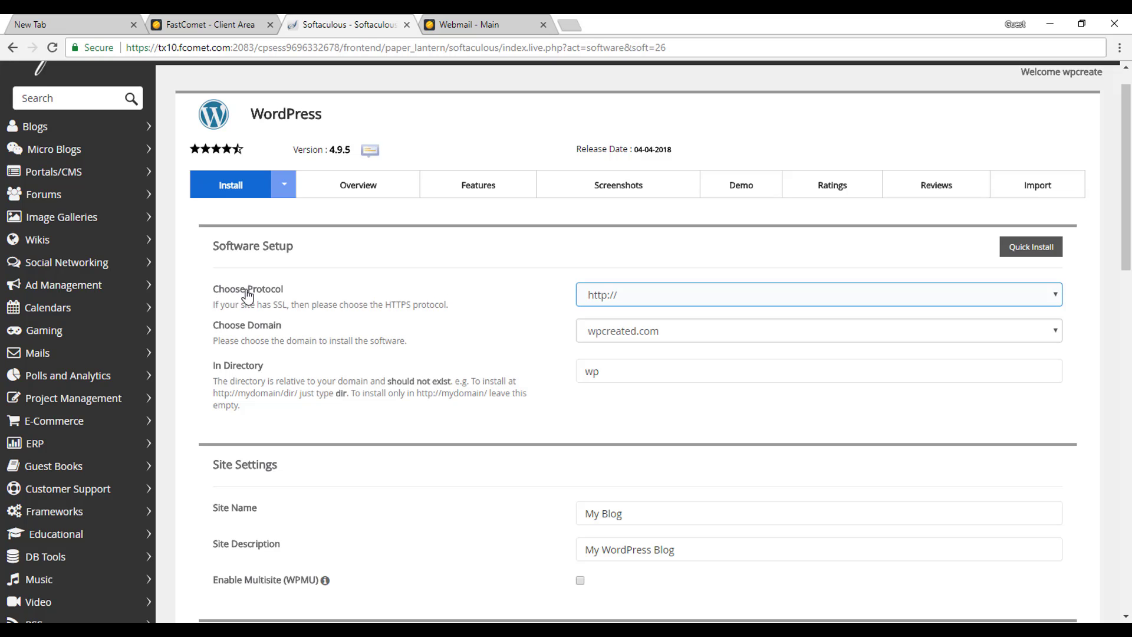
drag(219, 307, 267, 308)
click(283, 307)
click(639, 294)
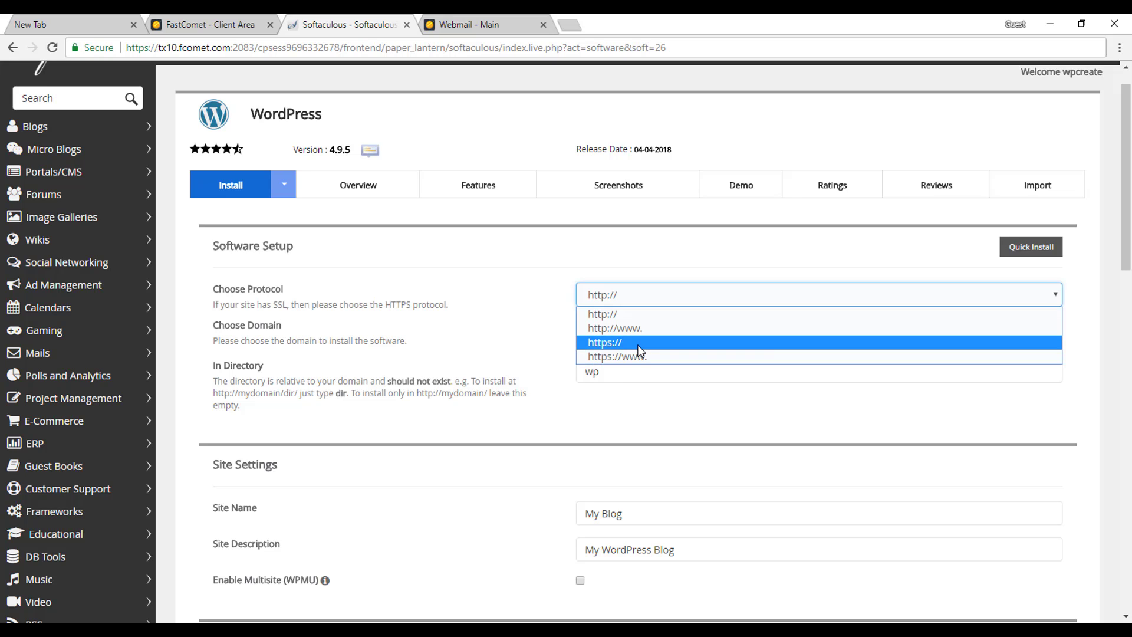
click(639, 343)
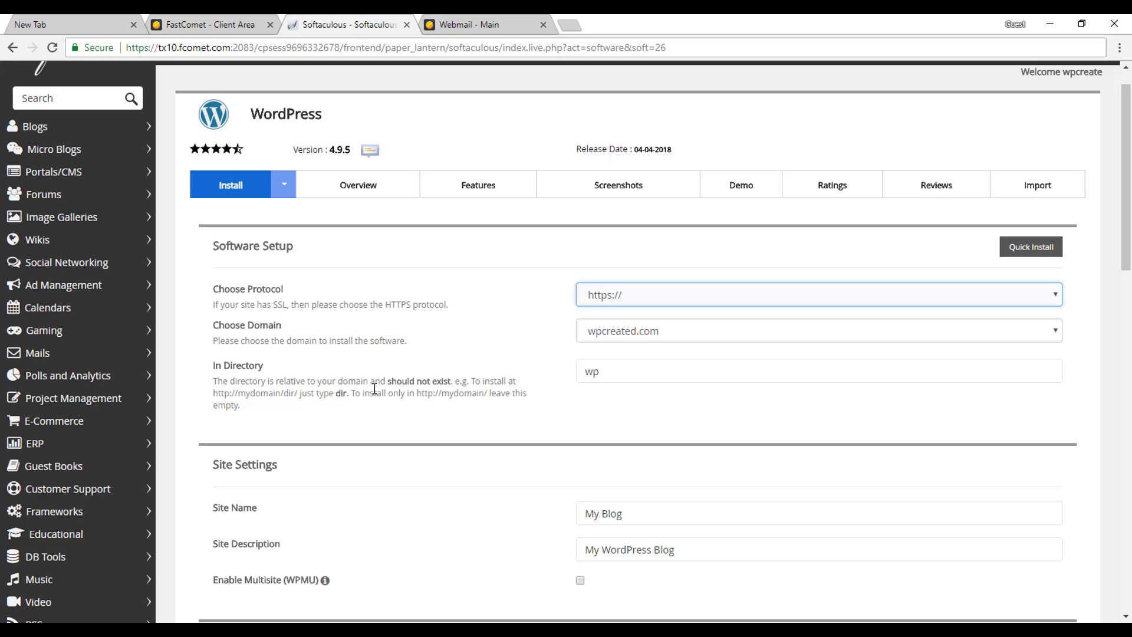
Delete 'wp' from the In Directory field so WordPress installs at the domain root.
click(642, 375)
double_click(643, 374)
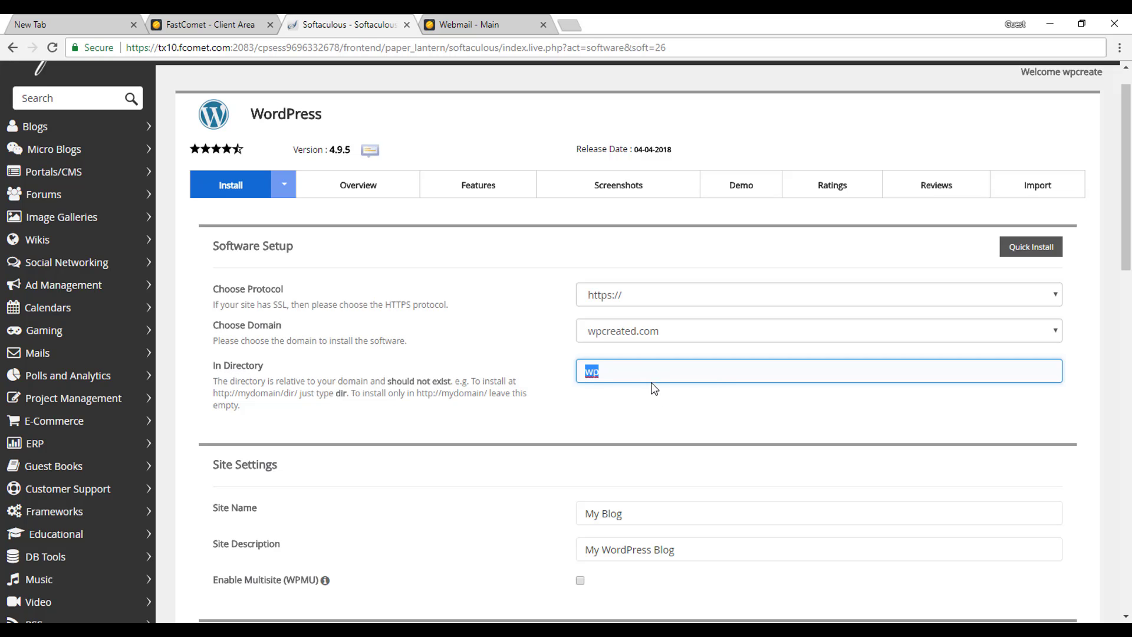
key(BackSpace)
text(wp)
key(BackSpace)
key(BackSpace)
scroll(712, 439, down, 1)
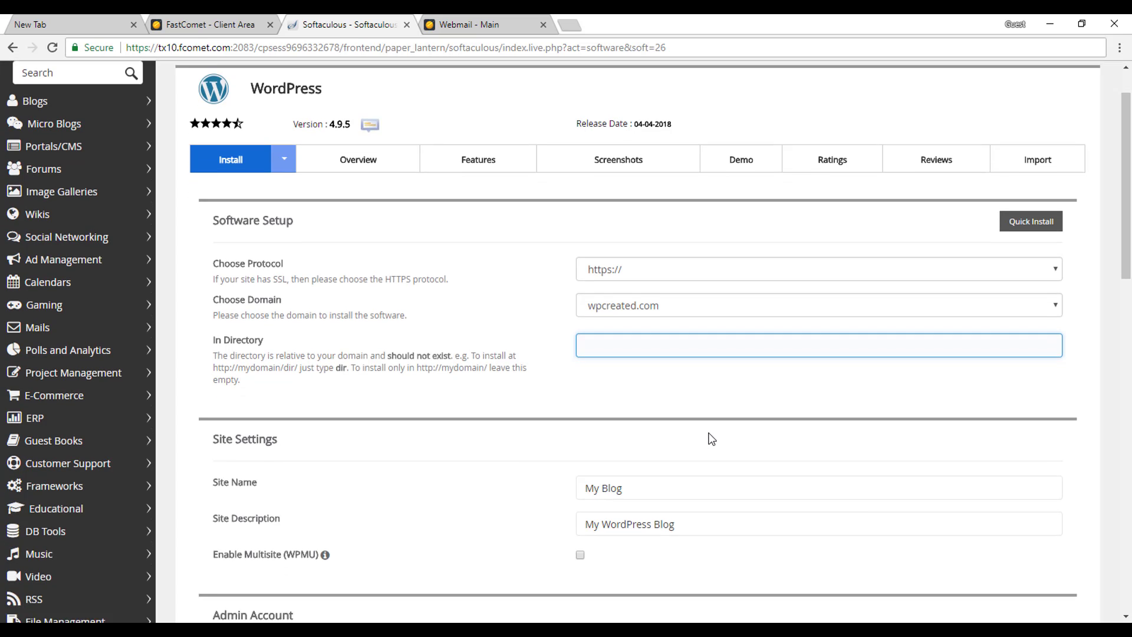
click(701, 349)
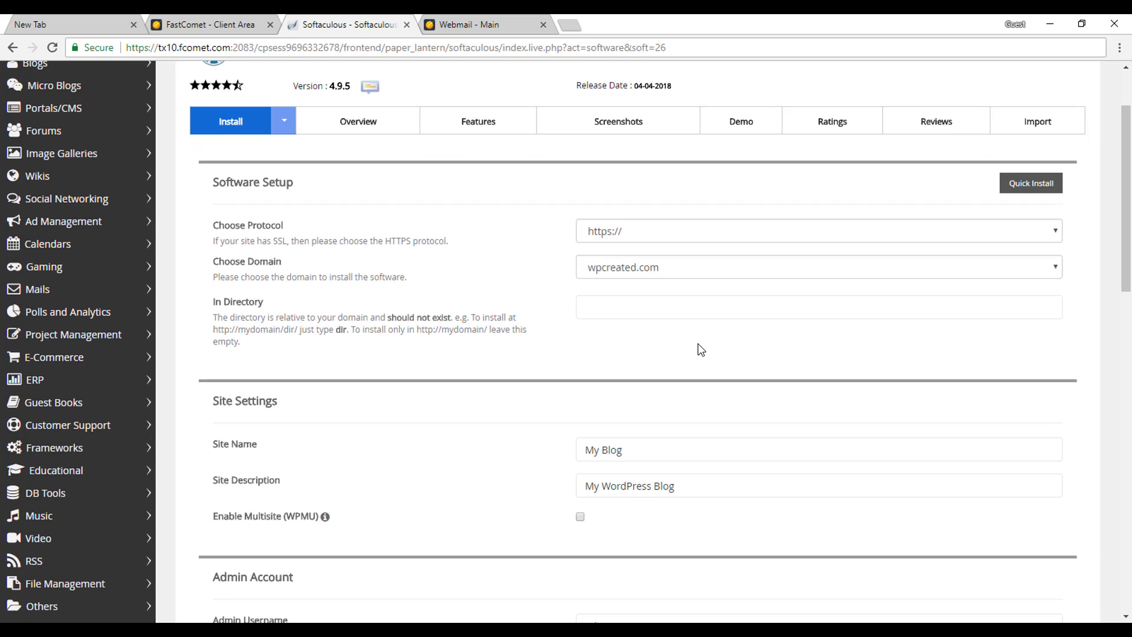
scroll(700, 349, down, 1)
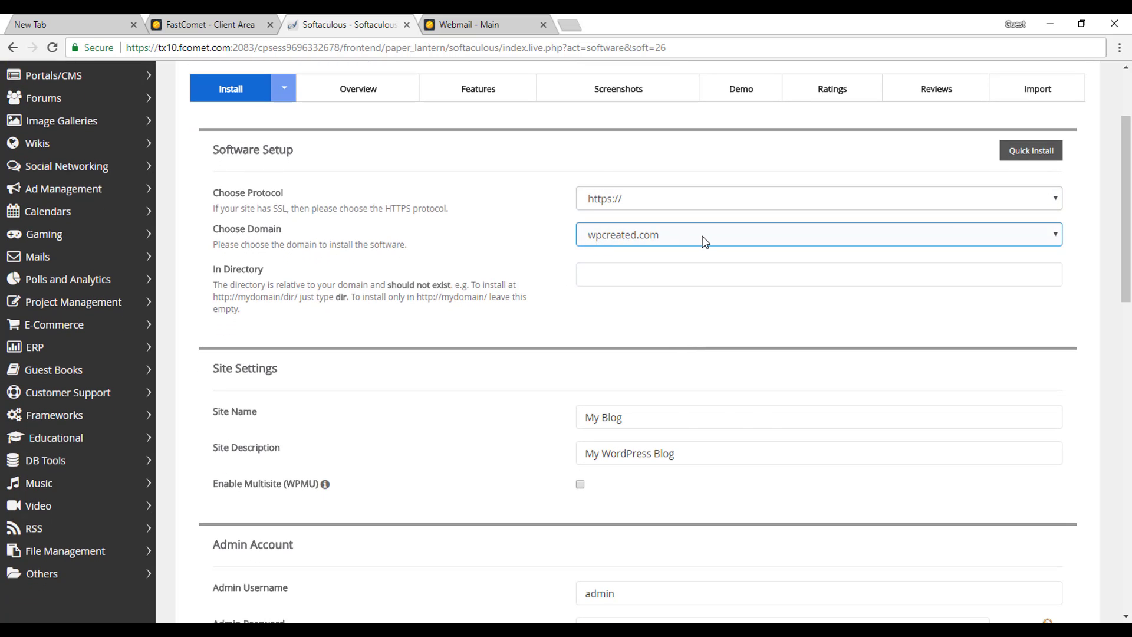
Replace the default site name My Blog with WpCreated.
click(623, 275)
click(611, 317)
scroll(611, 317, down, 3)
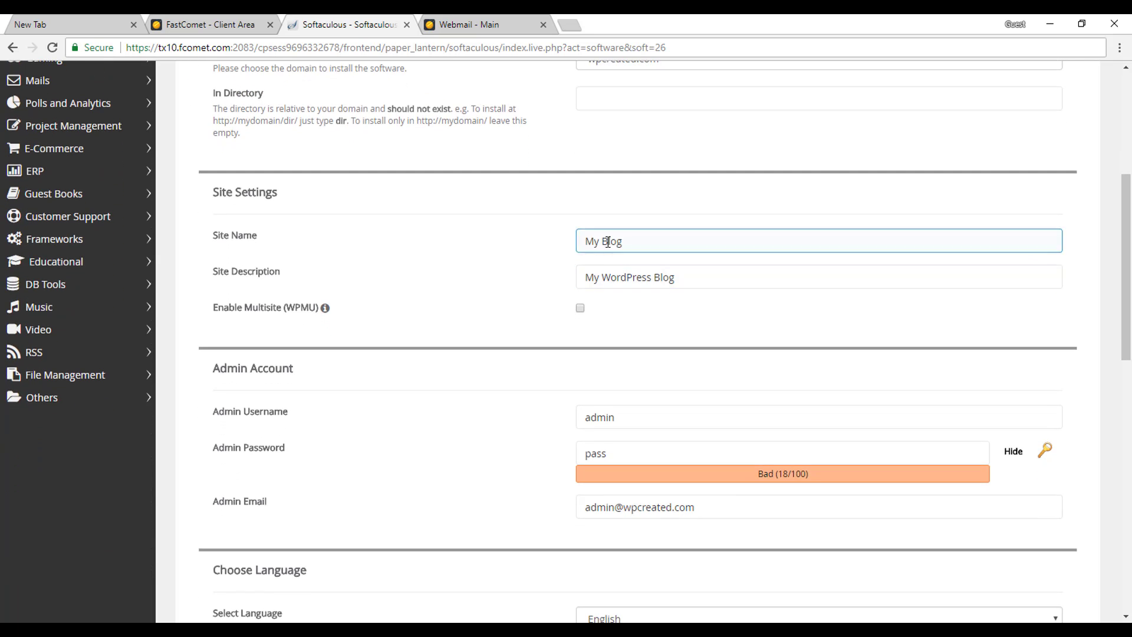
triple_click(606, 241)
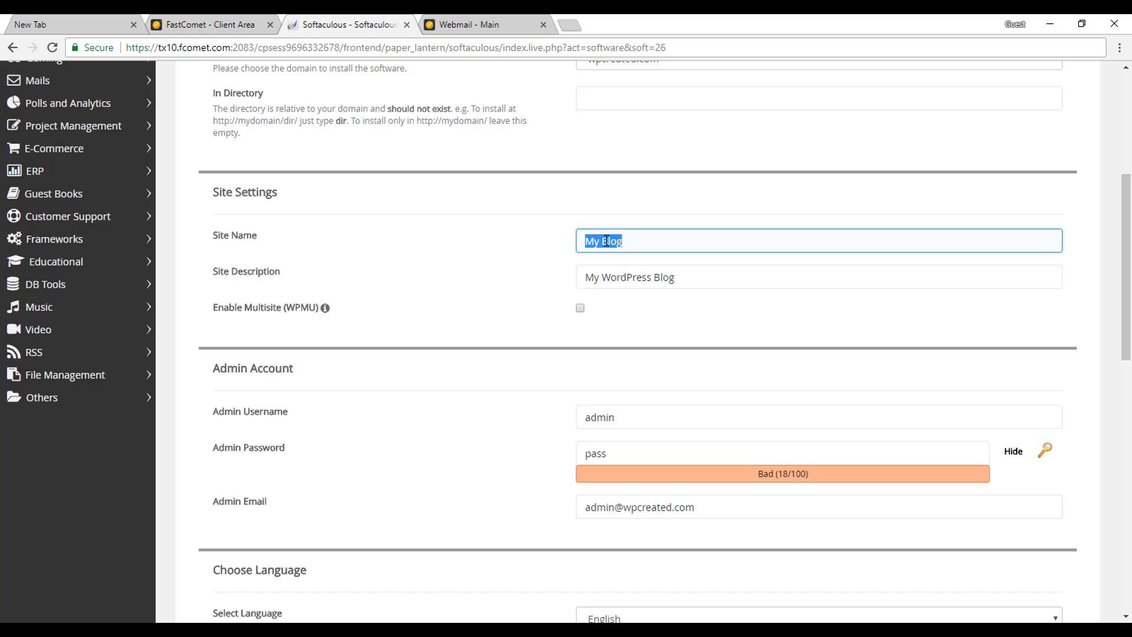
text(WpCret)
key(BackSpace)
text(eated)
key(BackSpace)
key(BackSpace)
key(BackSpace)
key(BackSpace)
text(ated)
Set the site description to 'WordPress Resource For You'.
click(633, 279)
triple_click(633, 279)
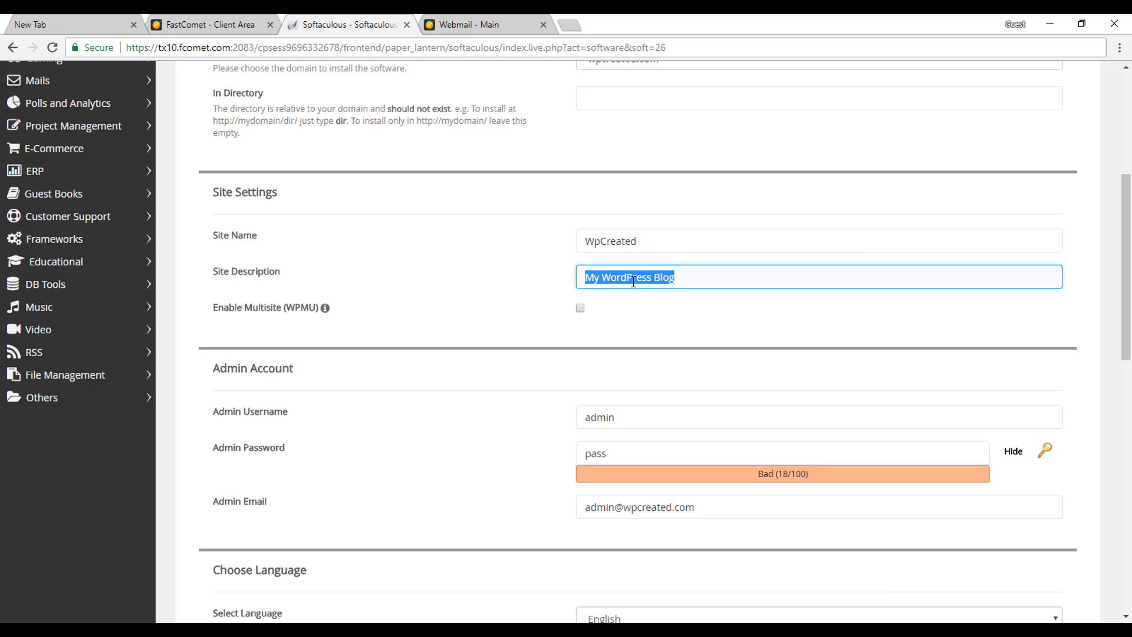
text(WordP)
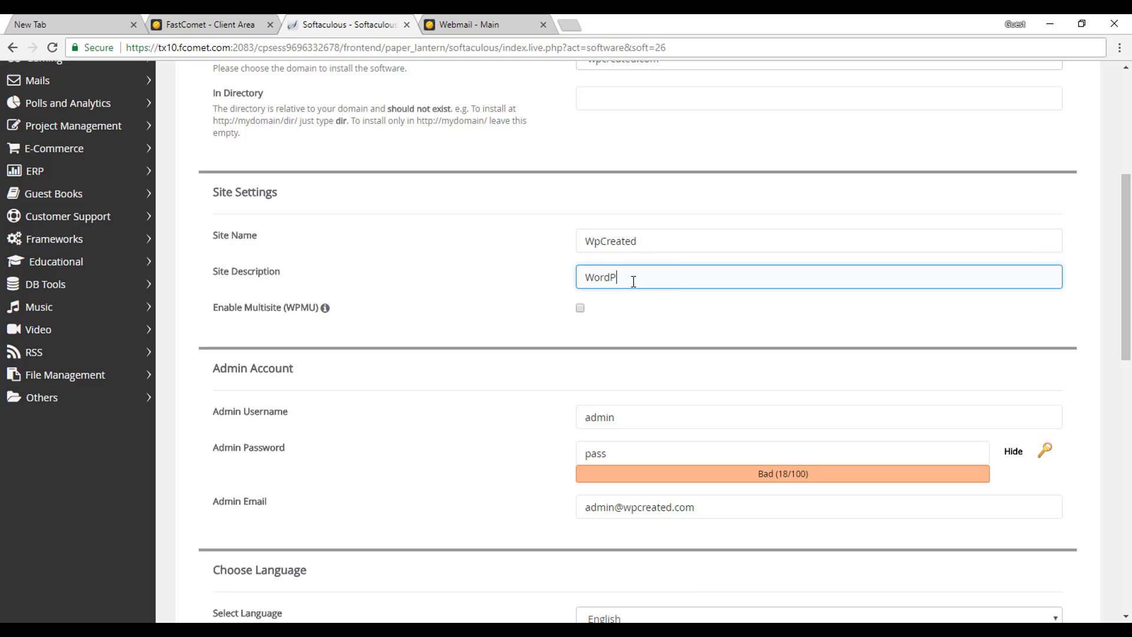
text(ress Resource For You)
scroll(487, 324, down, 3)
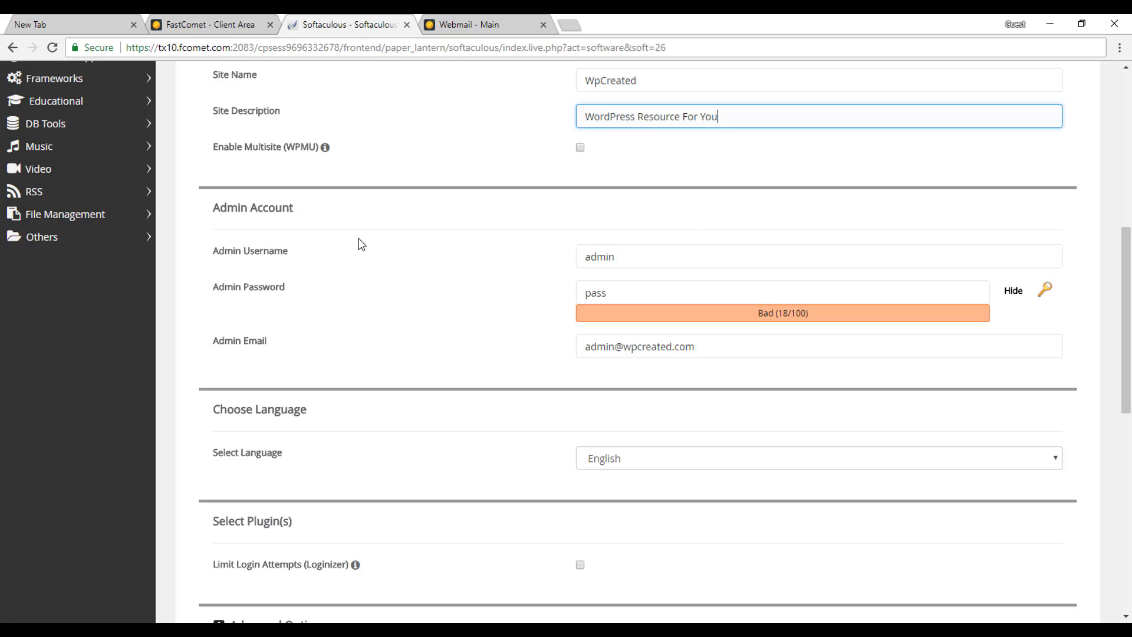
click(643, 254)
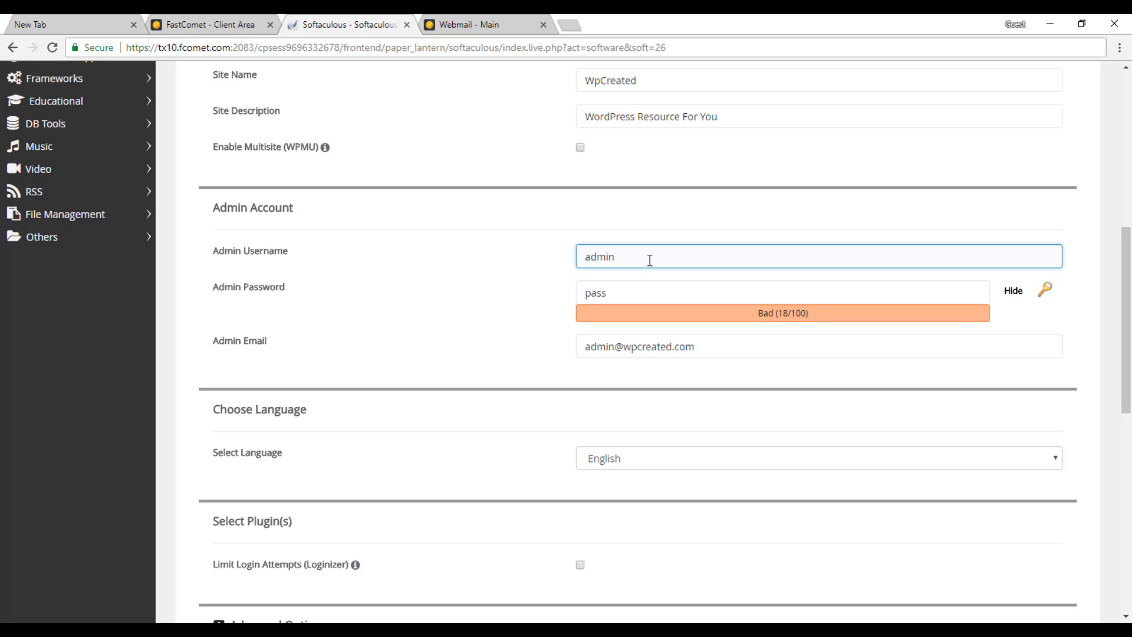
Make the admin username adminguy and select the weak default password.
text(guy)
click(641, 291)
double_click(640, 291)
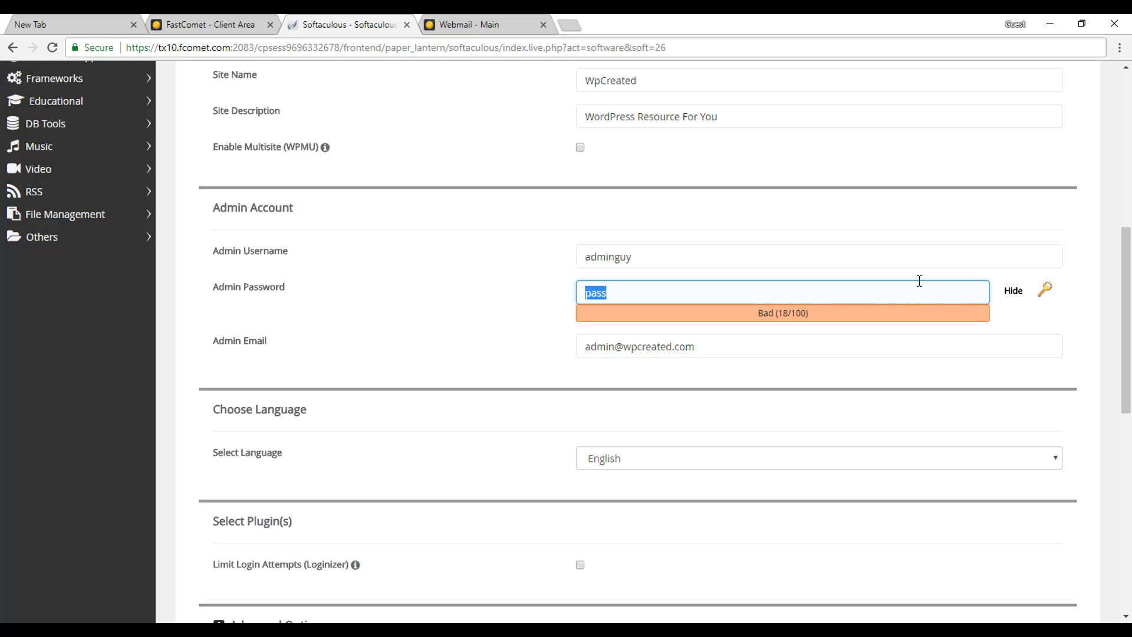
Generate a strong admin password, copy the username, and switch to the notes app.
click(1047, 293)
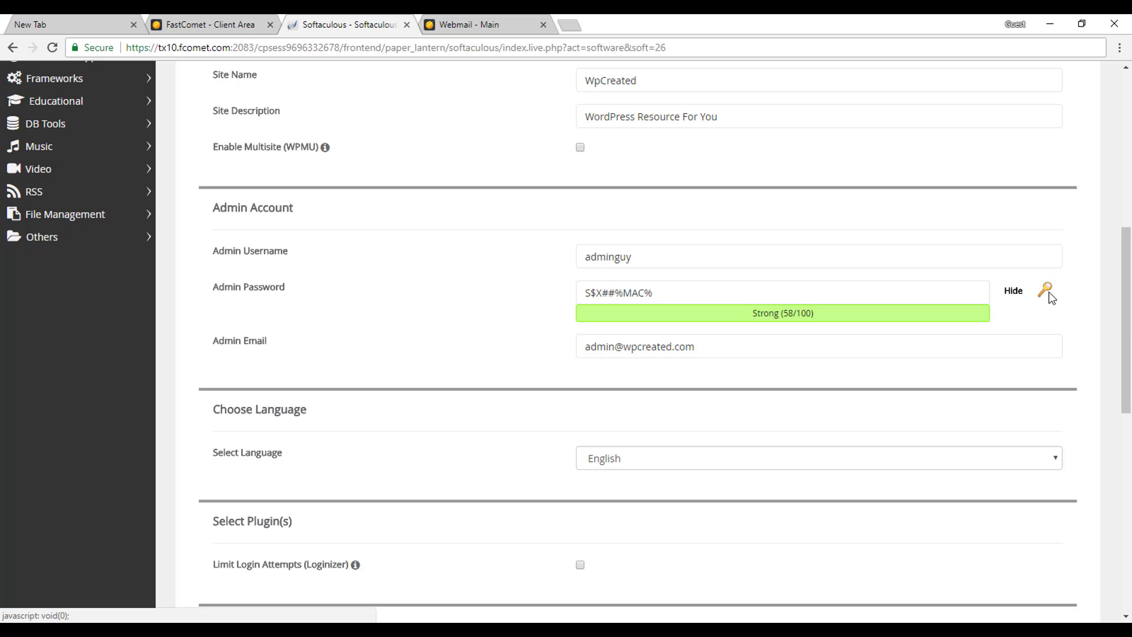
click(672, 293)
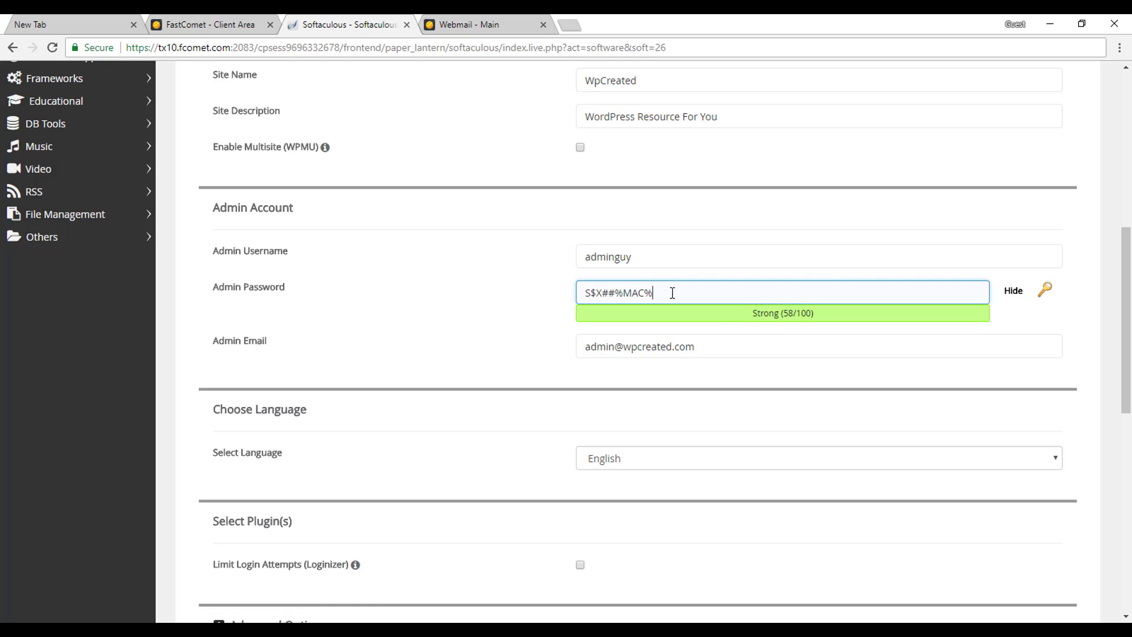
key(ctrl+a)
click(672, 293)
double_click(649, 262)
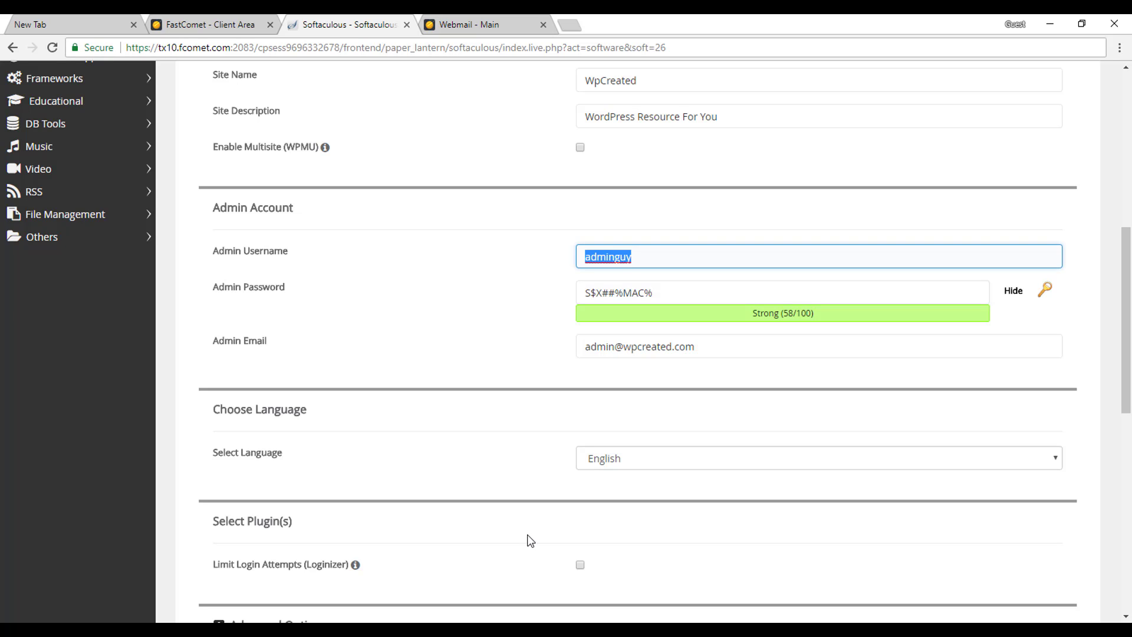
key(alt+Tab)
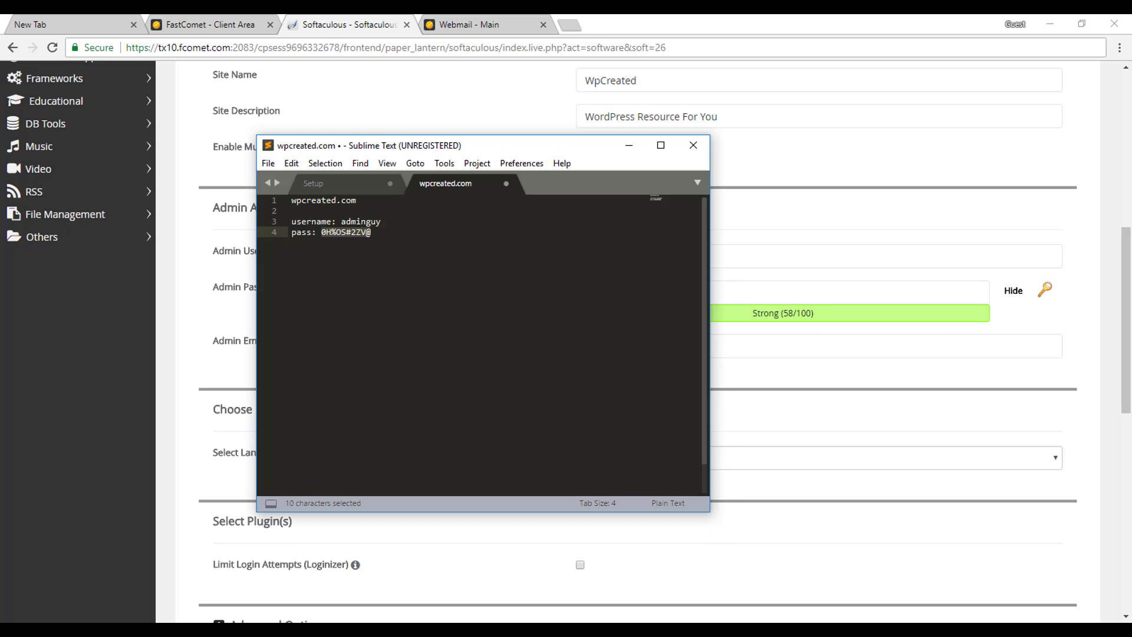
Record username adminguy and the copied admin password in a new Sublime Text note.
key(ctrl+n)
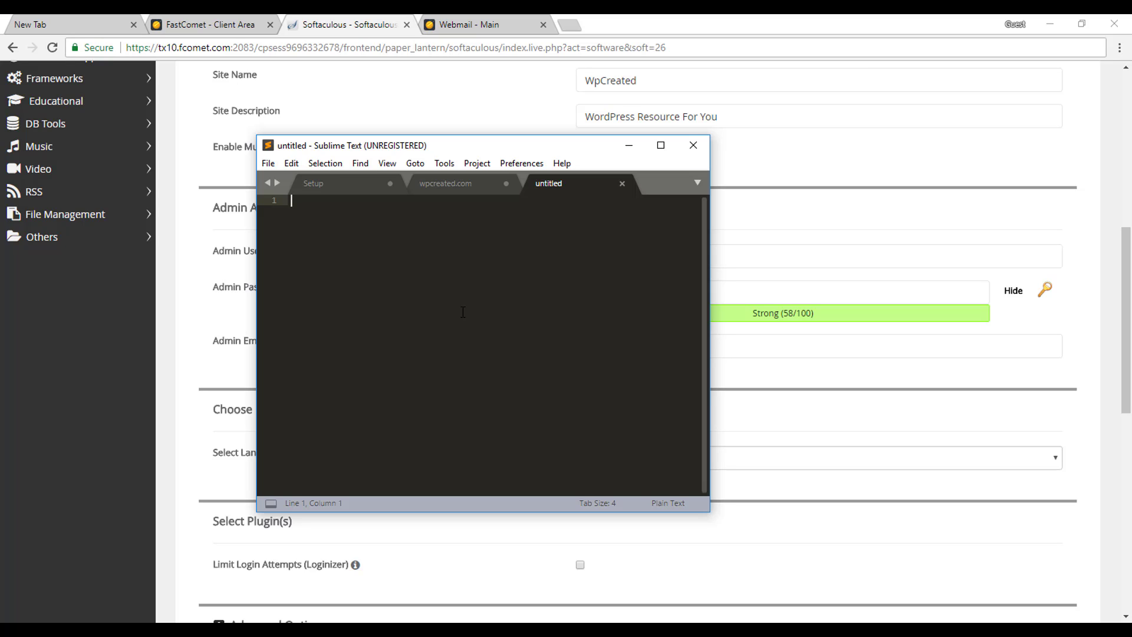
text(us)
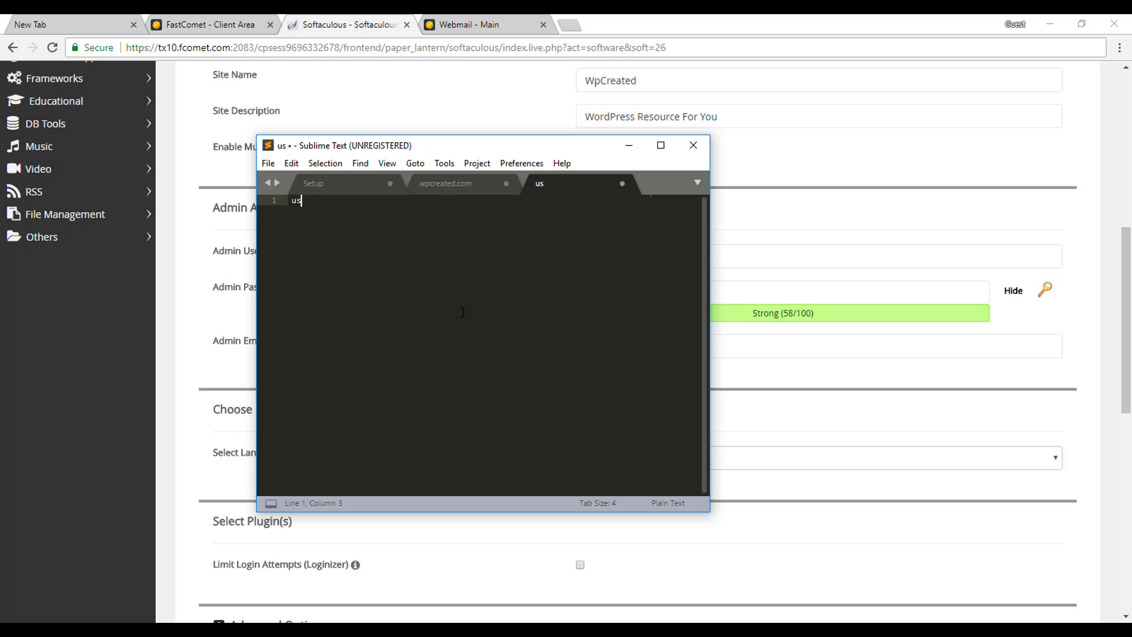
text(ername: adminguy)
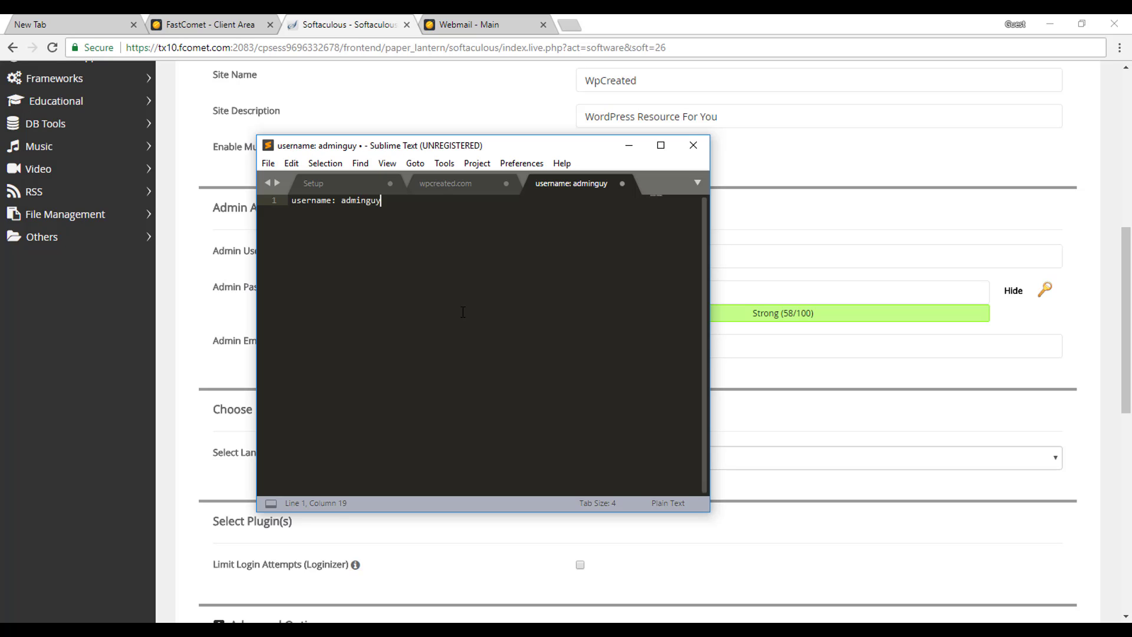
key(Return)
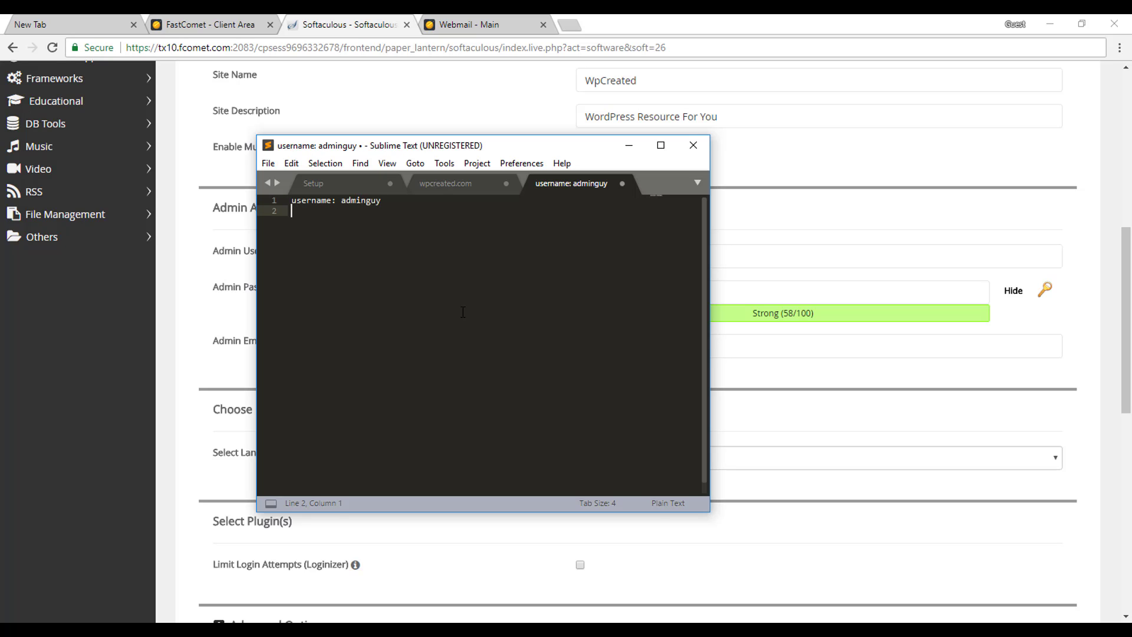
text(password:)
key(alt+Tab)
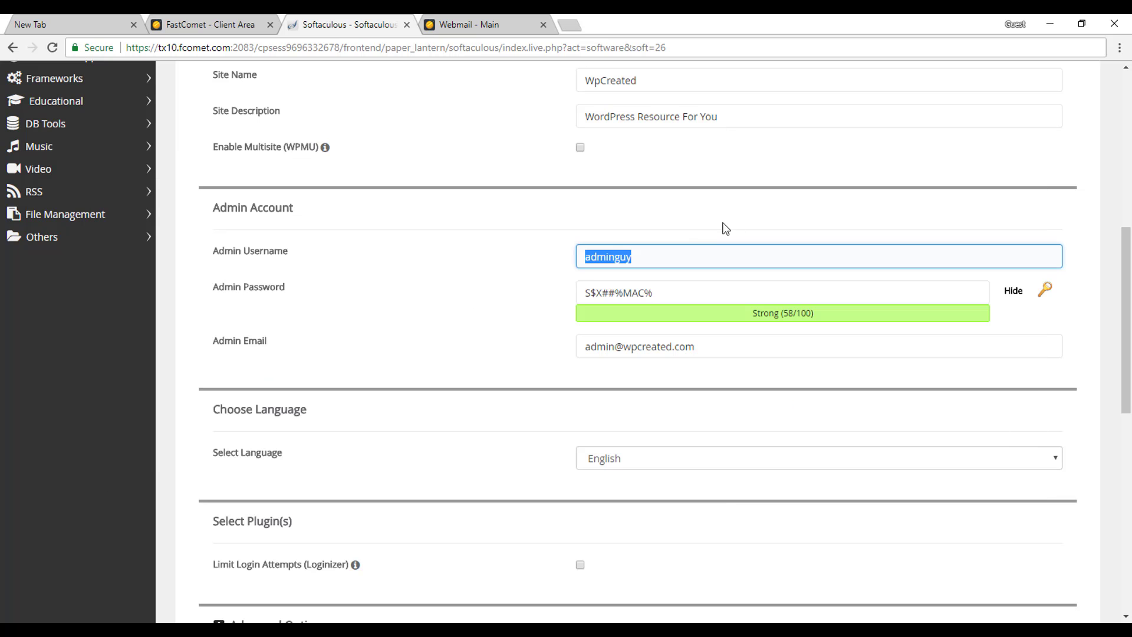
key(Tab)
key(ctrl+c)
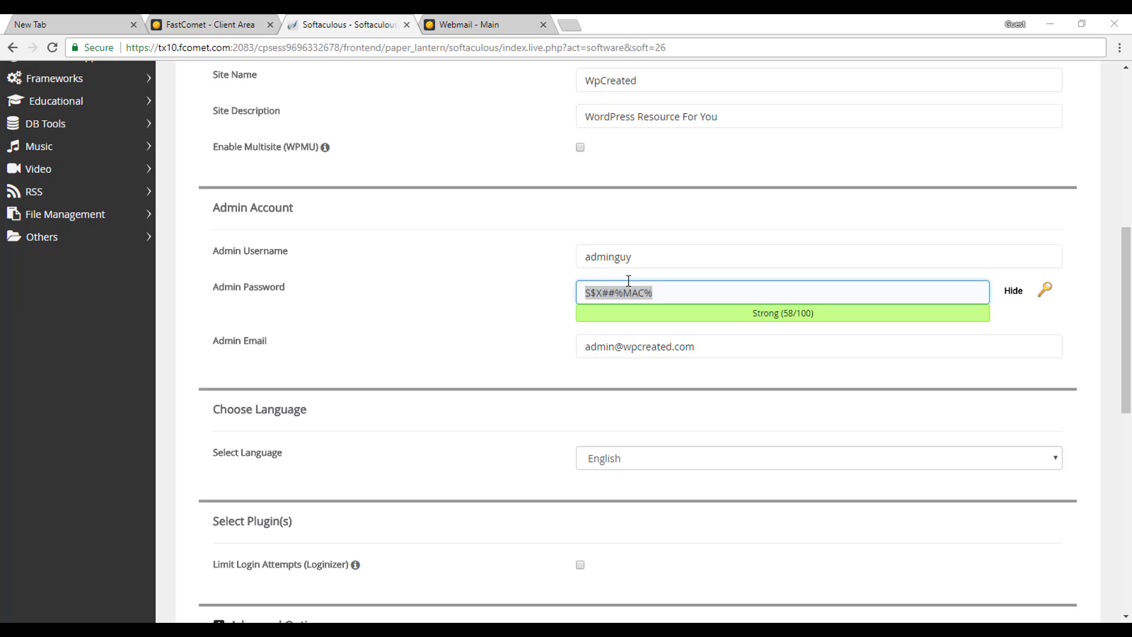
key(alt+Tab)
key(ctrl+v)
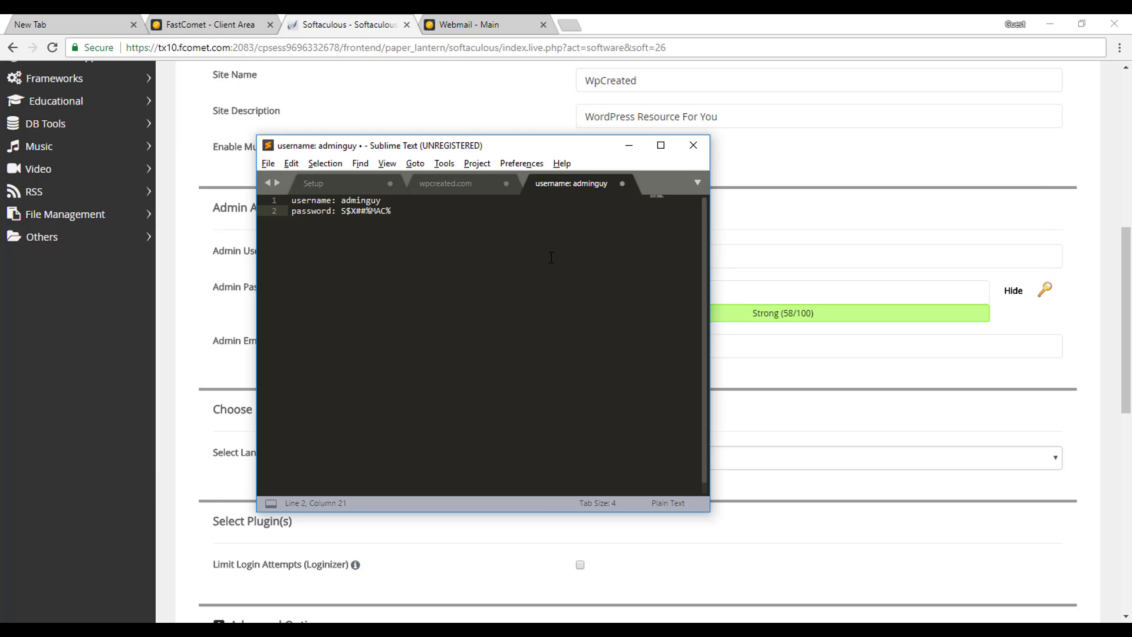
Add a WPcreated.com heading above the credentials and return to the Softaculous form.
key(Up)
key(Home)
key(Return)
key(Return)
key(Up)
key(Up)
text(WPcreatd)
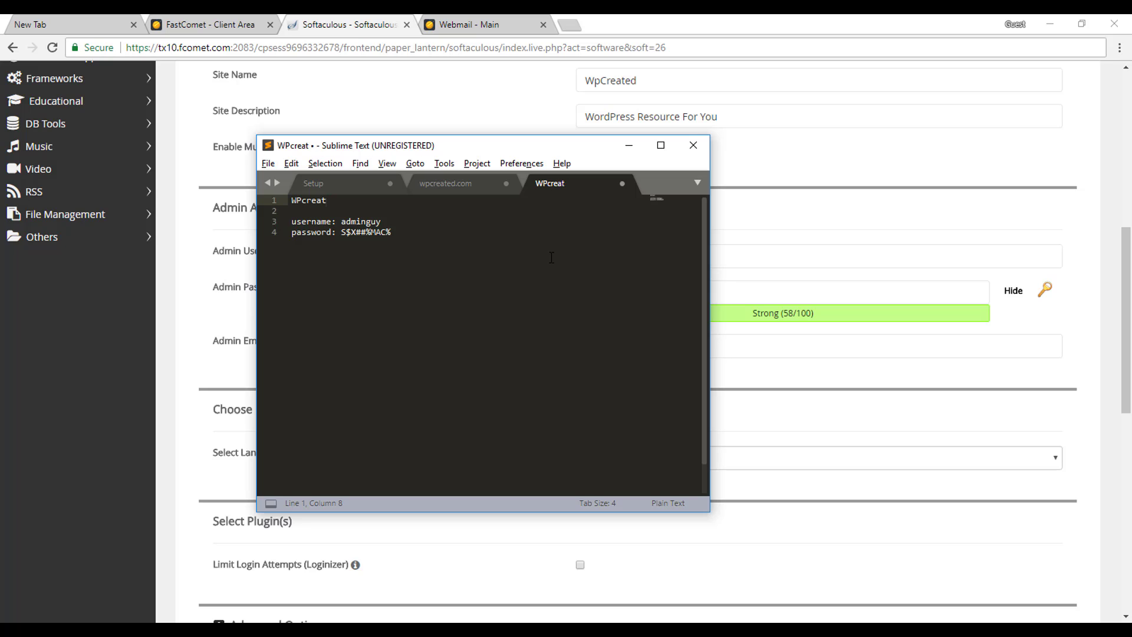
text(ed.com)
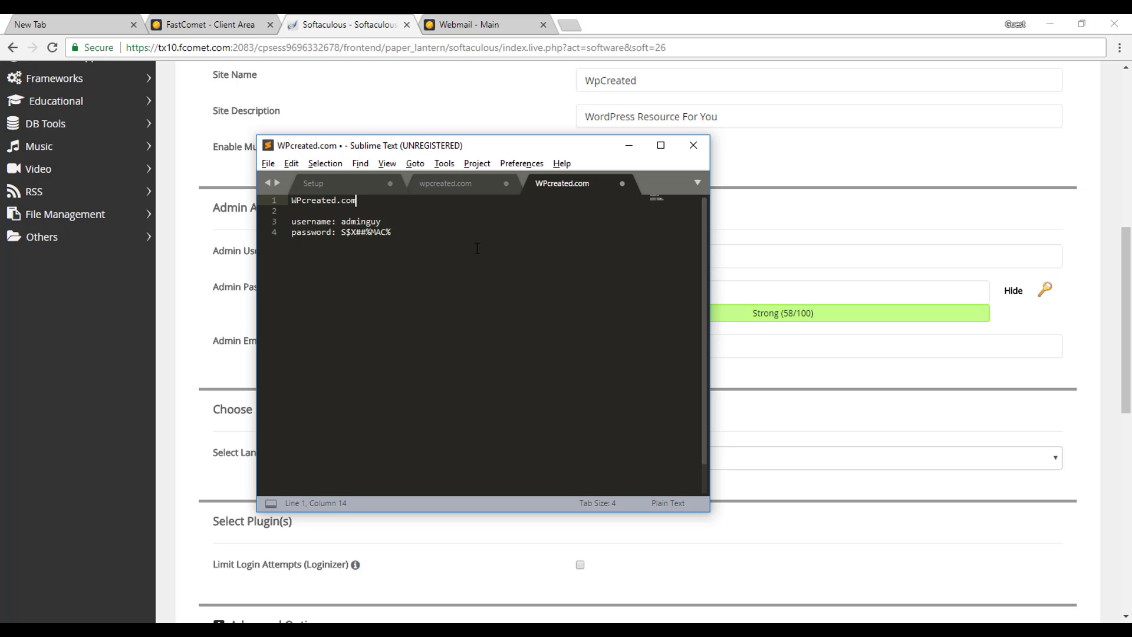
key(ctrl+a)
click(414, 248)
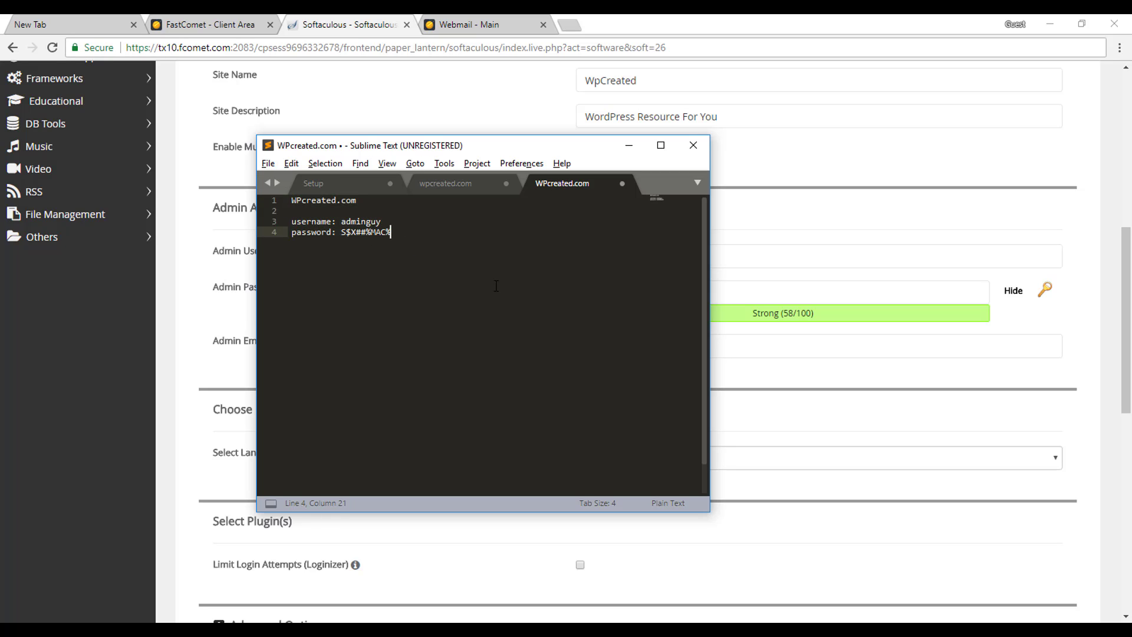
click(1084, 317)
click(625, 345)
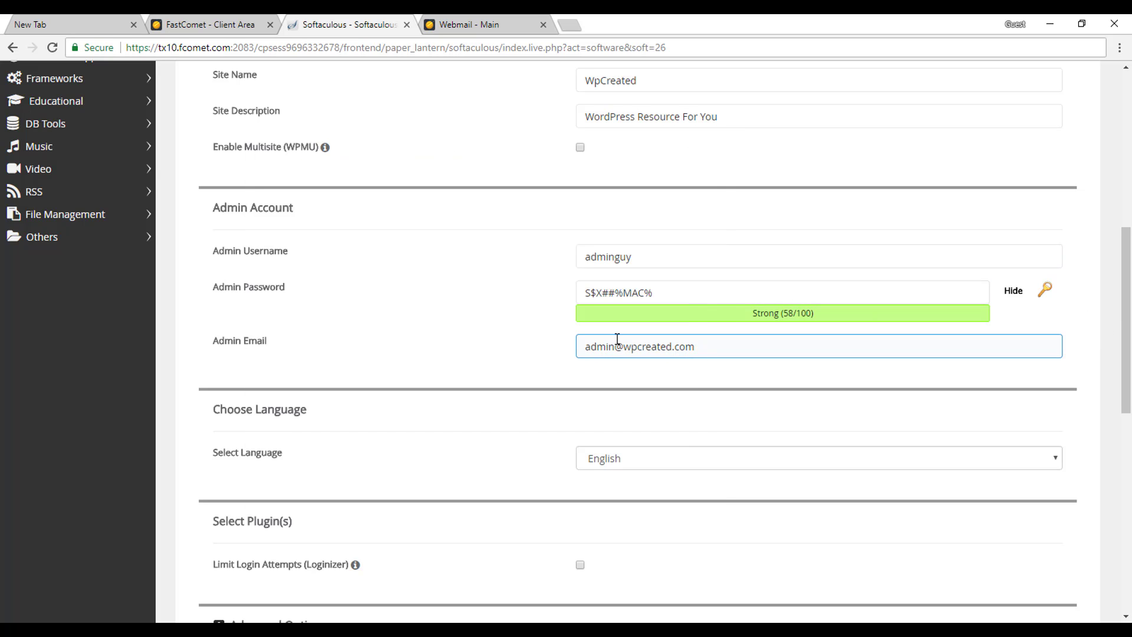
Scroll to Select Plugin(s) and include Limit Login Attempts (Loginizer), keeping English as language.
scroll(806, 370, down, 1)
scroll(805, 369, down, 3)
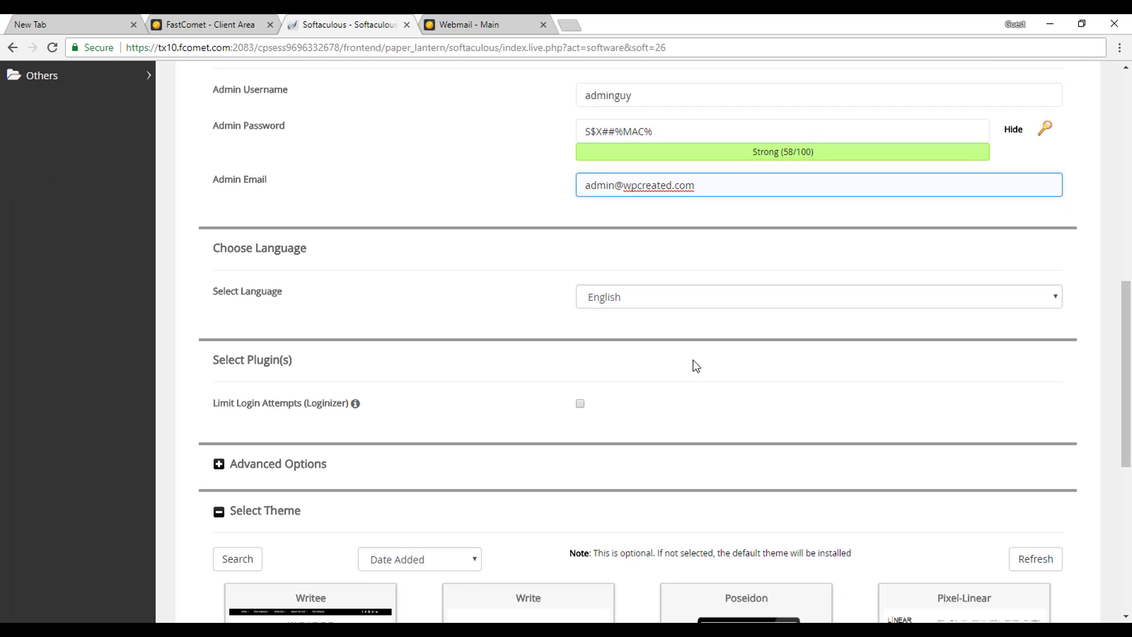
scroll(637, 356, down, 3)
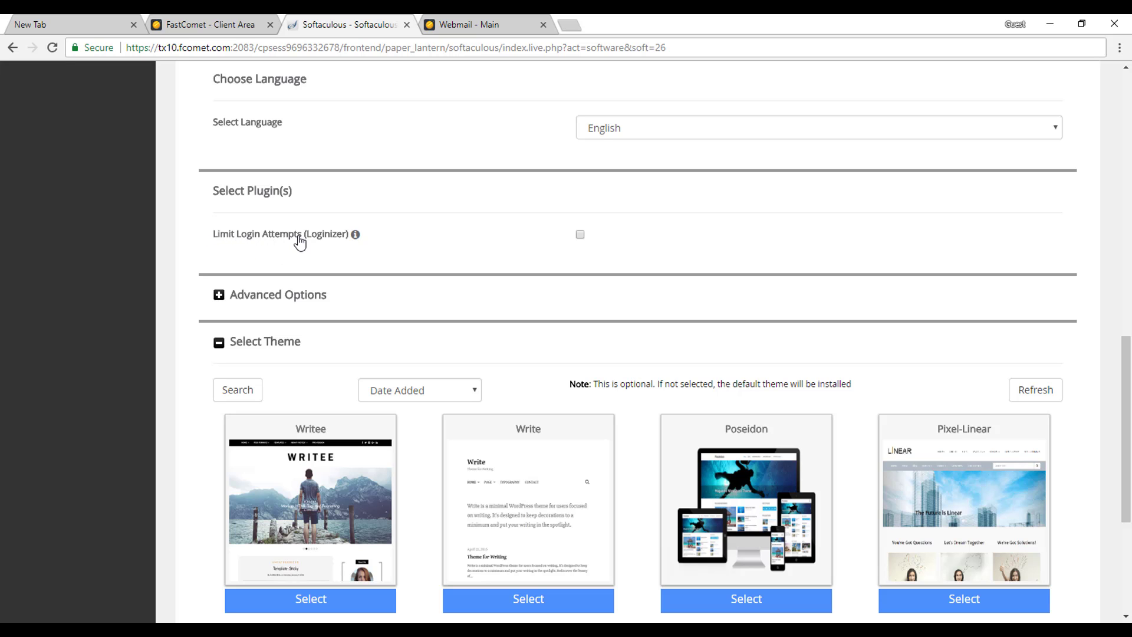
mouse_move(356, 234)
scroll(251, 175, down, 2)
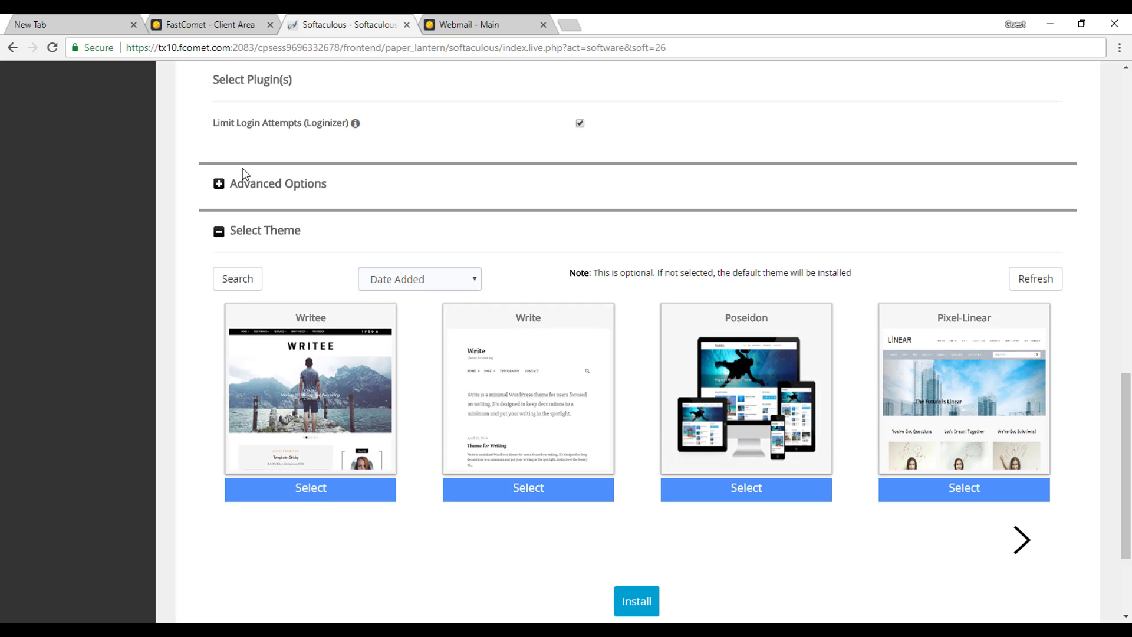
In Advanced Options (database wp96, prefix wp5d_), enable auto upgrades for WordPress core, plugins and themes.
click(218, 185)
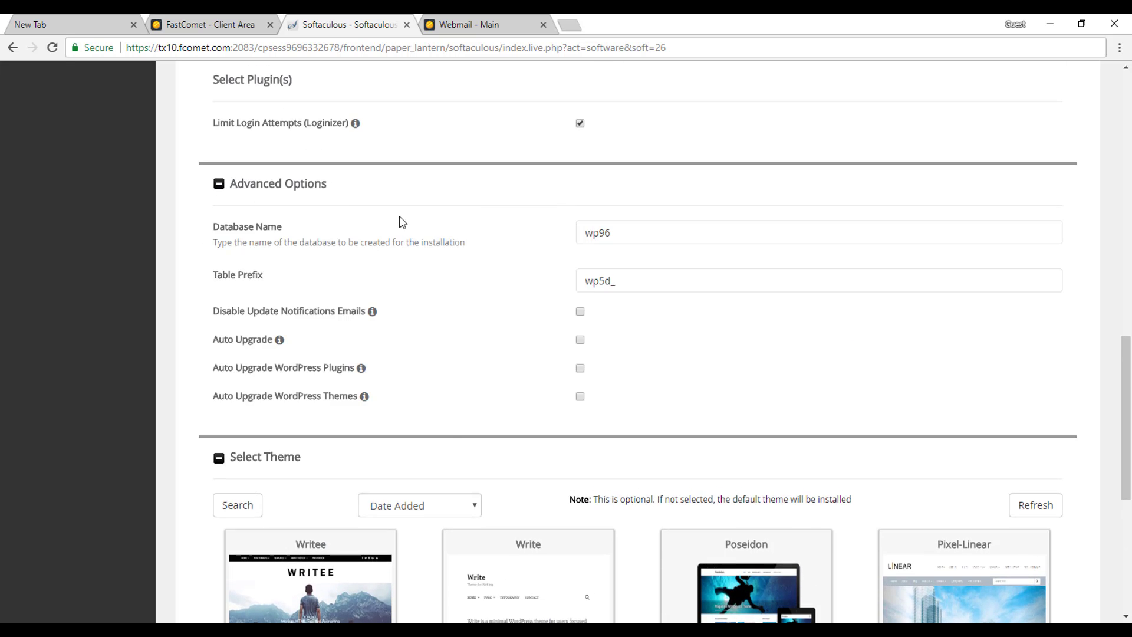
scroll(452, 438, down, 1)
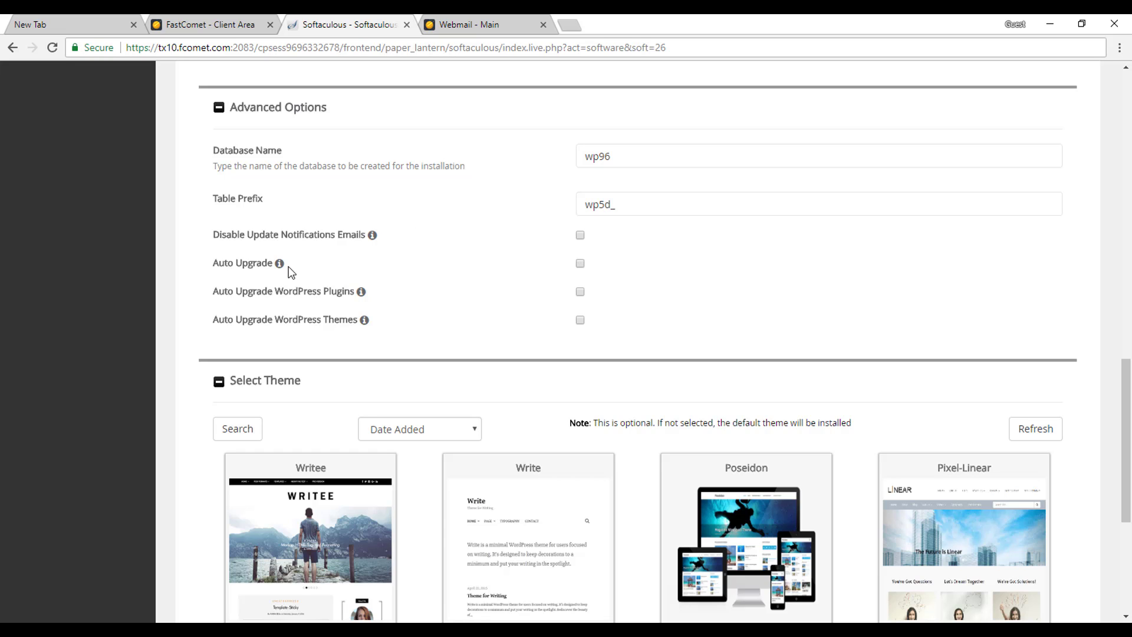
mouse_move(283, 271)
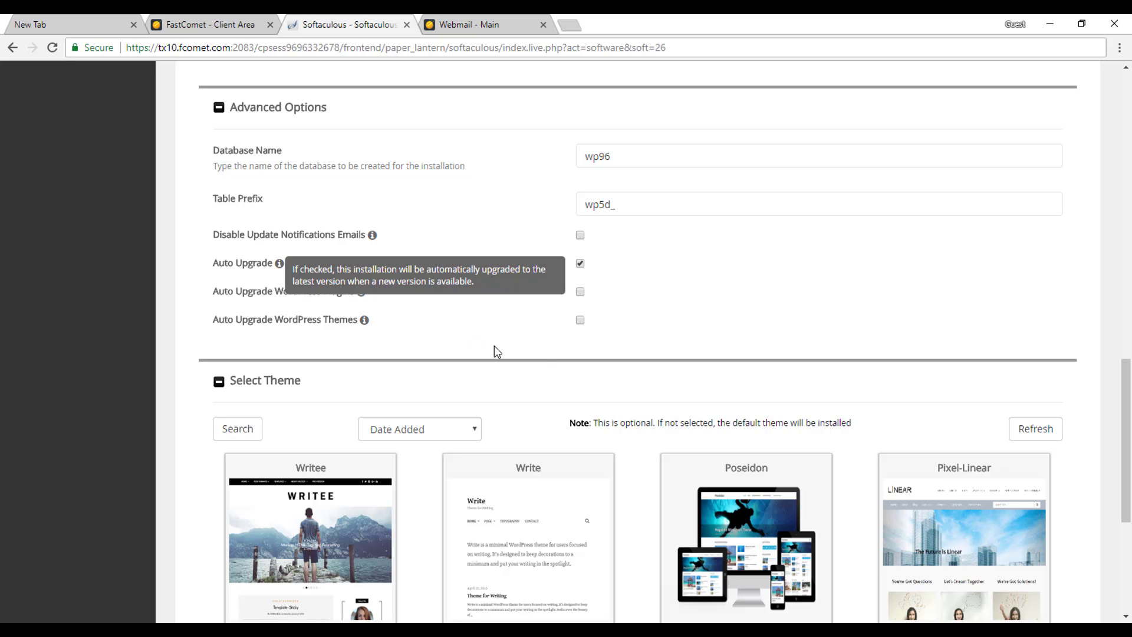
click(580, 292)
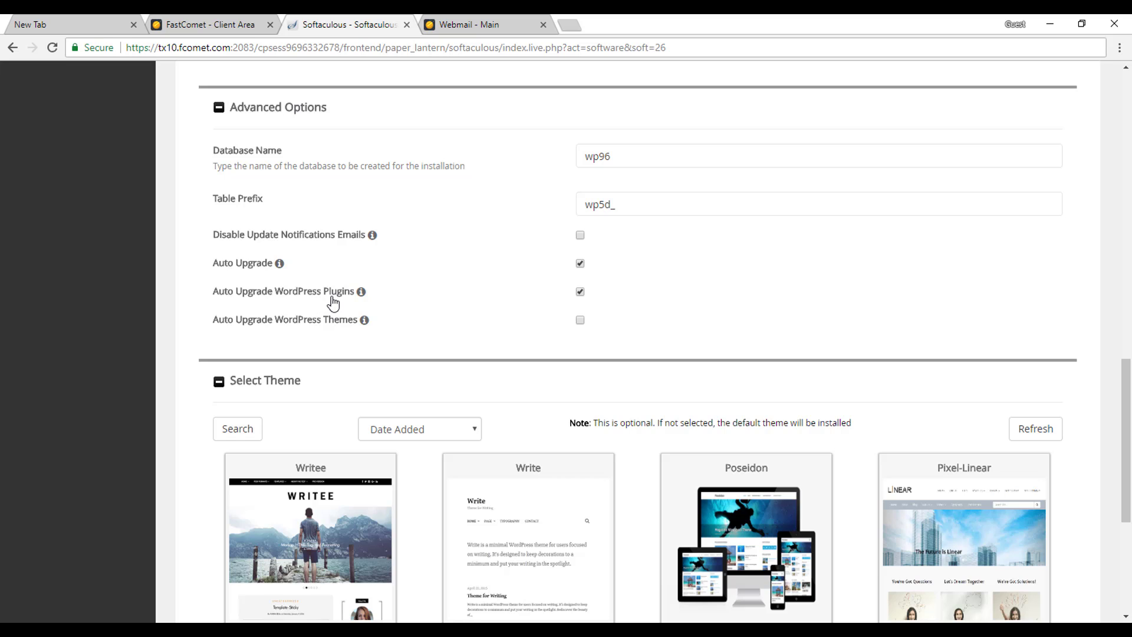
mouse_move(361, 292)
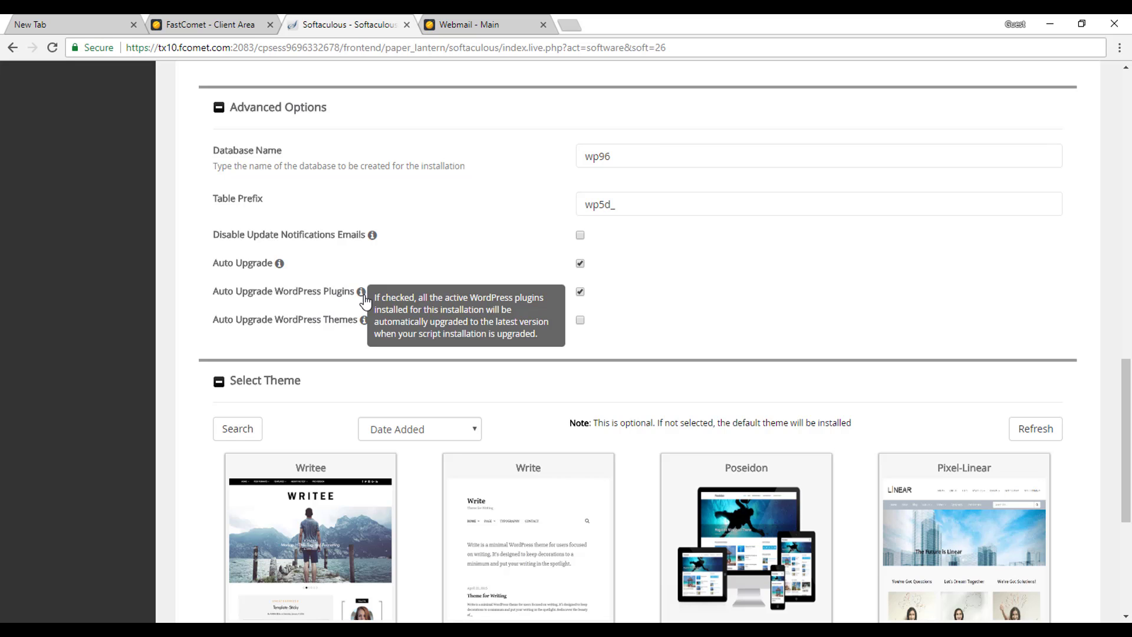
click(581, 320)
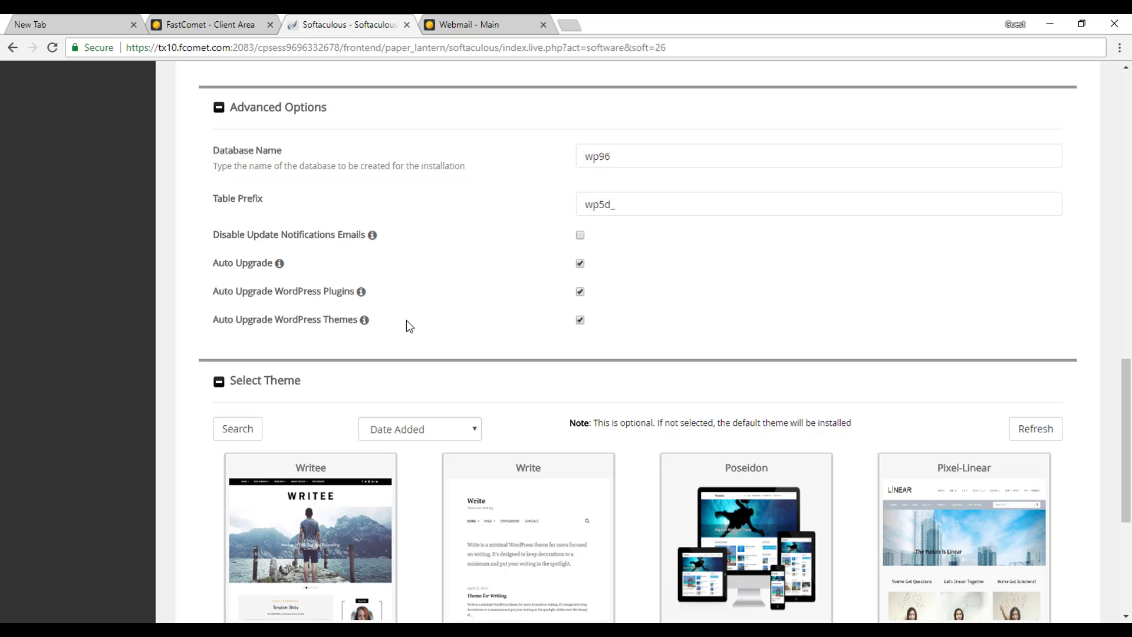
scroll(727, 335, down, 1)
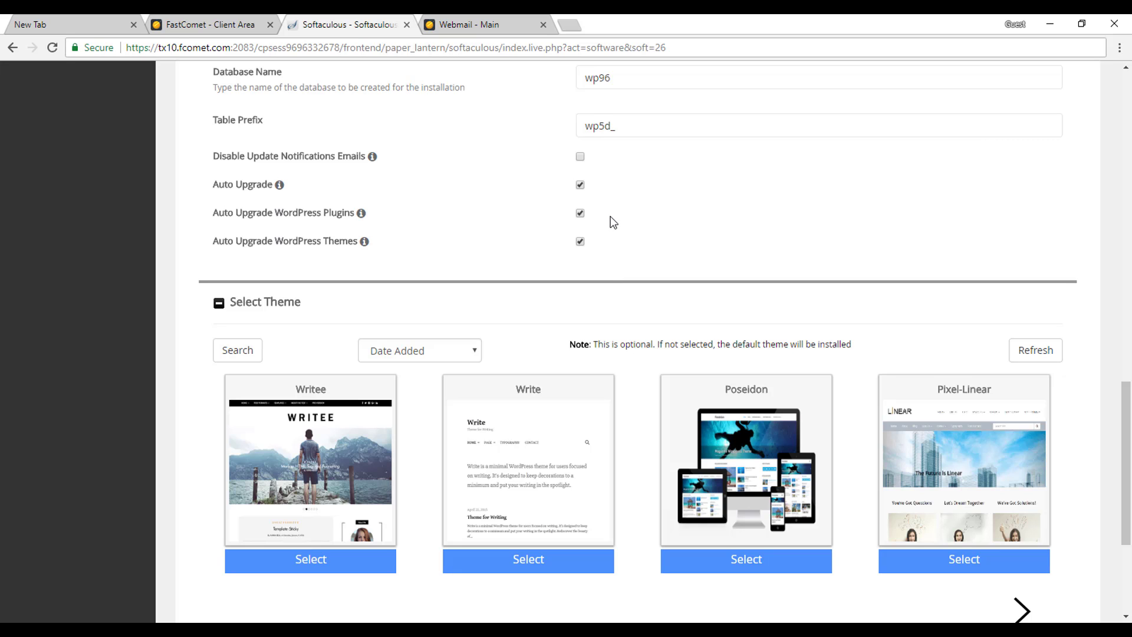
scroll(504, 165, up, 1)
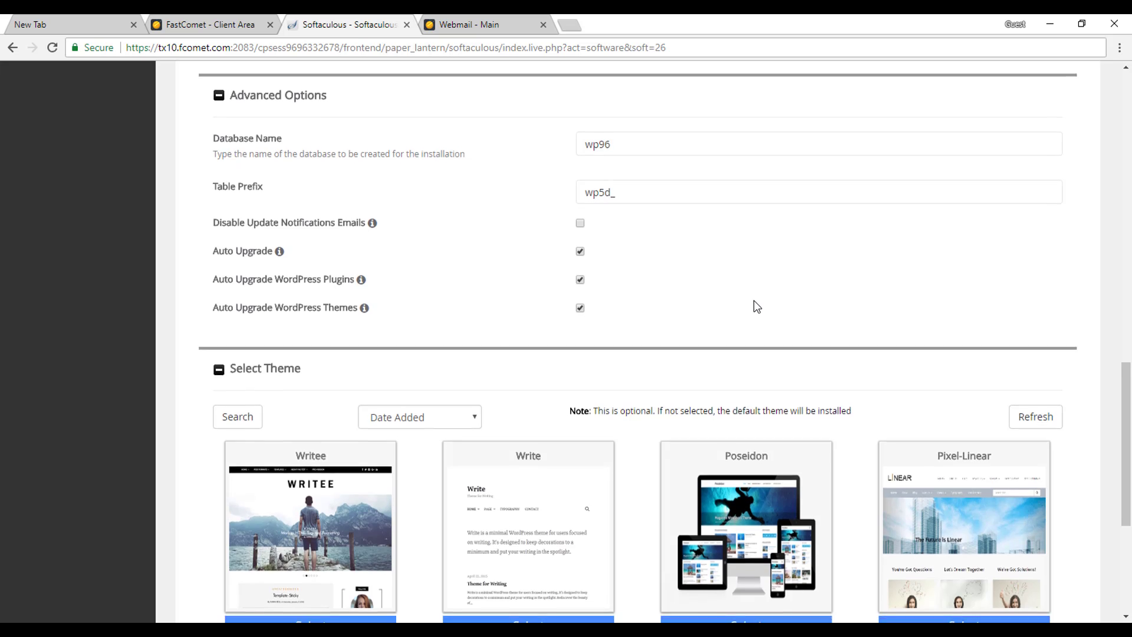
scroll(757, 306, down, 1)
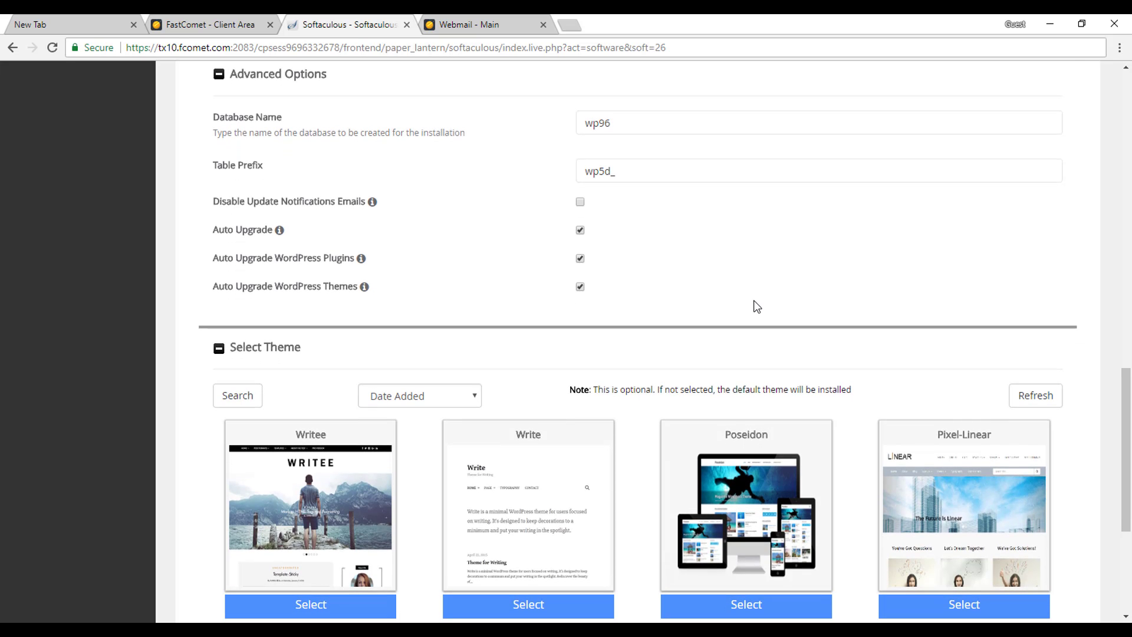
Enter the site's info e-mail address in the 'Email installation details to' field.
scroll(757, 306, down, 2)
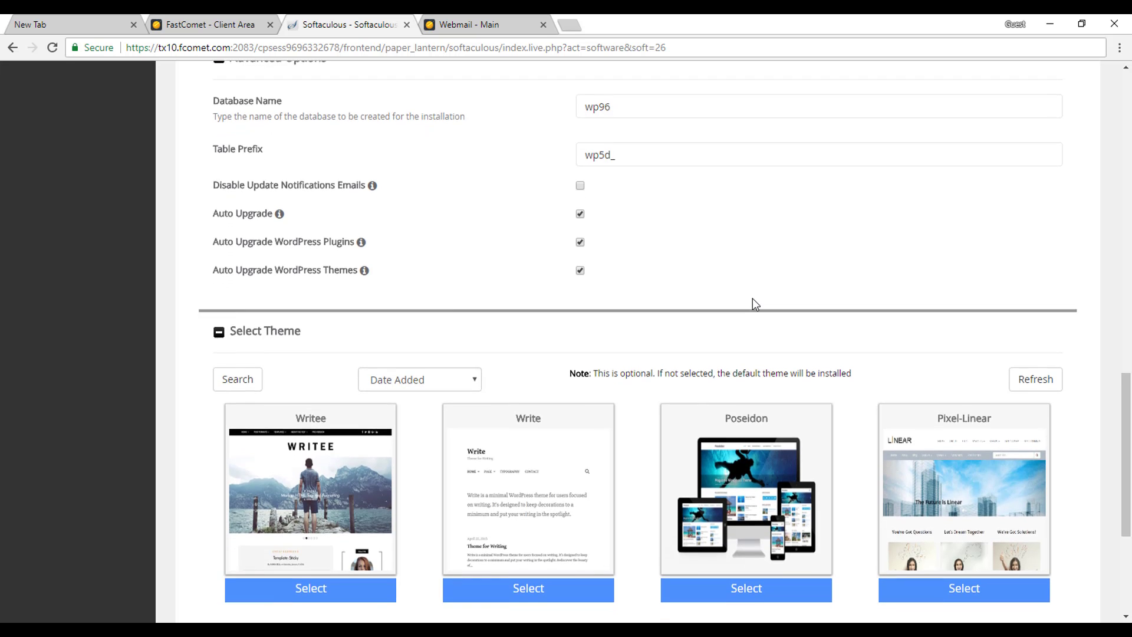
scroll(752, 298, down, 2)
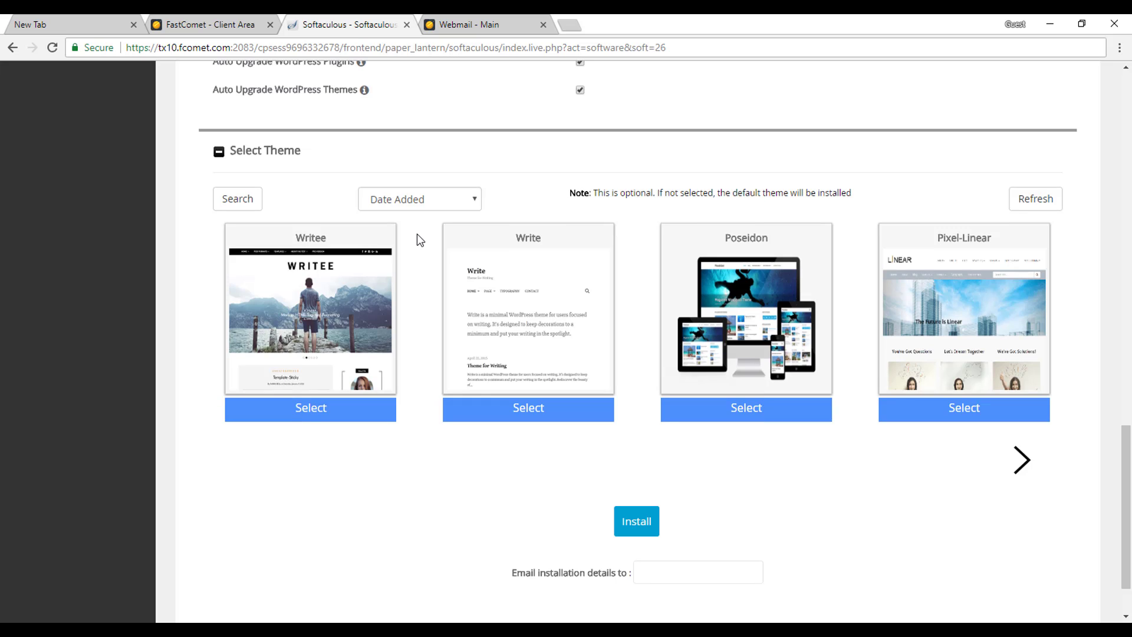
scroll(782, 360, down, 2)
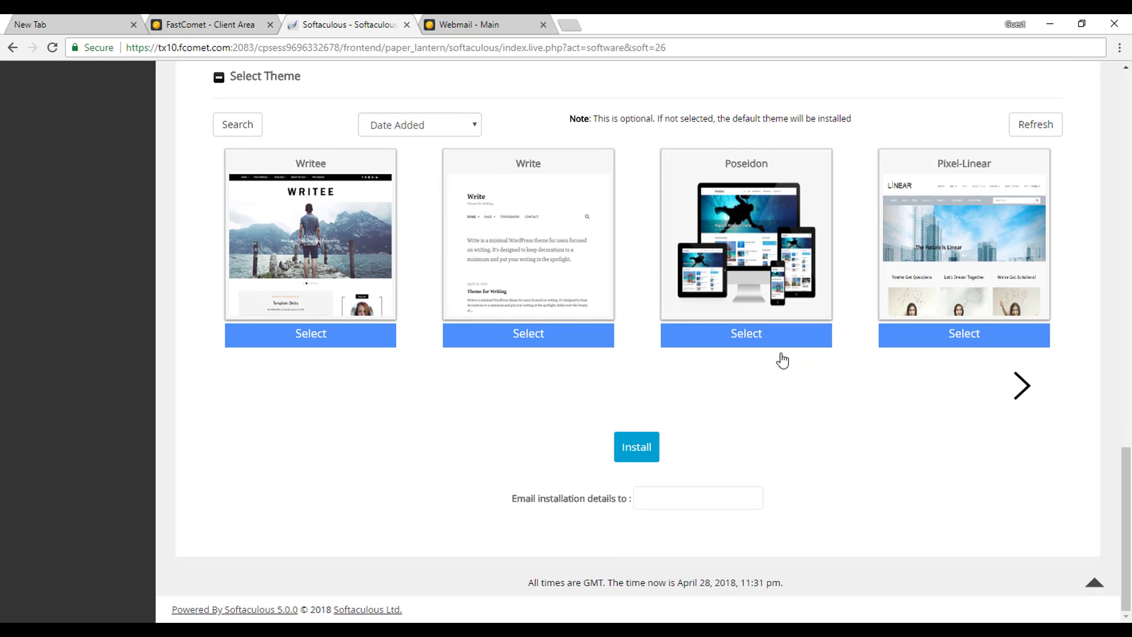
click(707, 498)
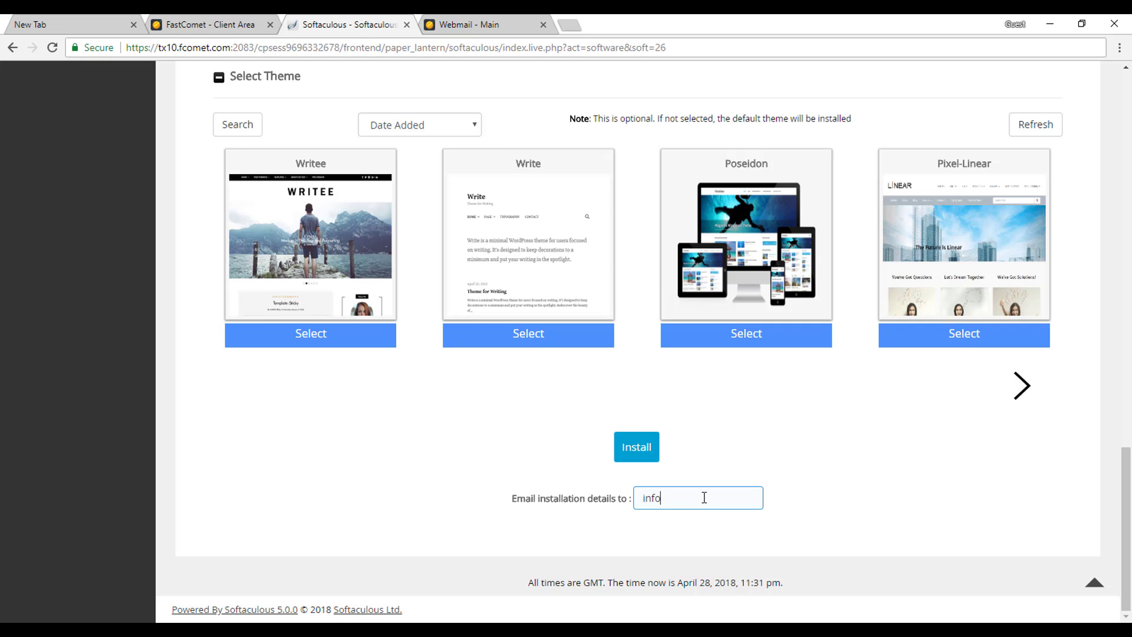
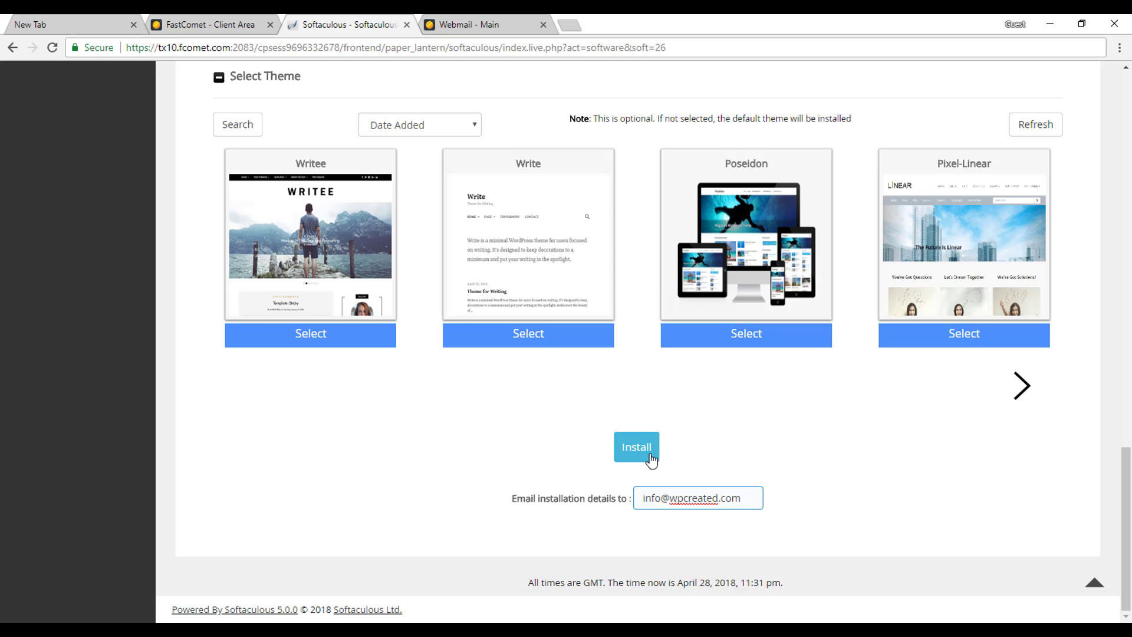
click(633, 450)
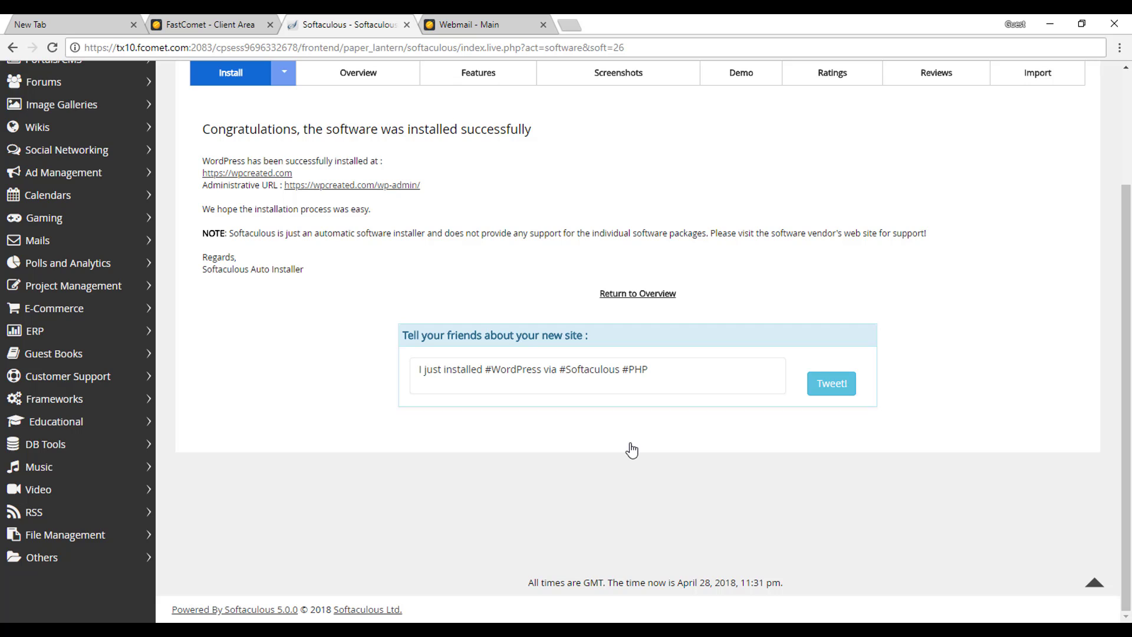
scroll(564, 292, up, 1)
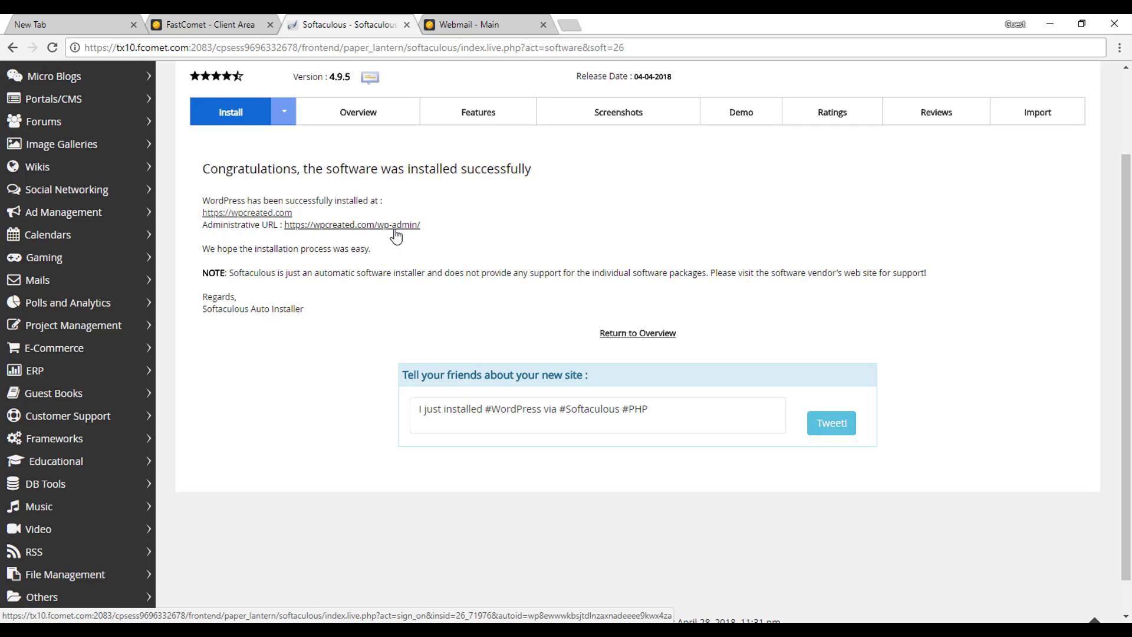
Open the /wp-admin/ administrative URL in a new tab to reach the WordPress login page.
right_click(394, 229)
click(420, 236)
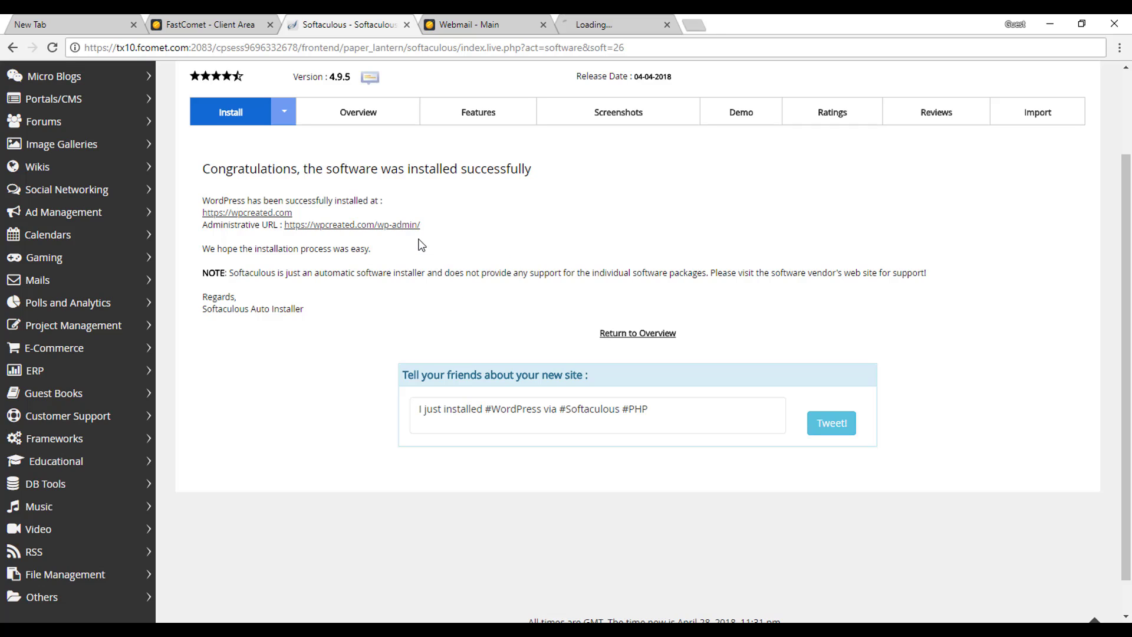
click(640, 22)
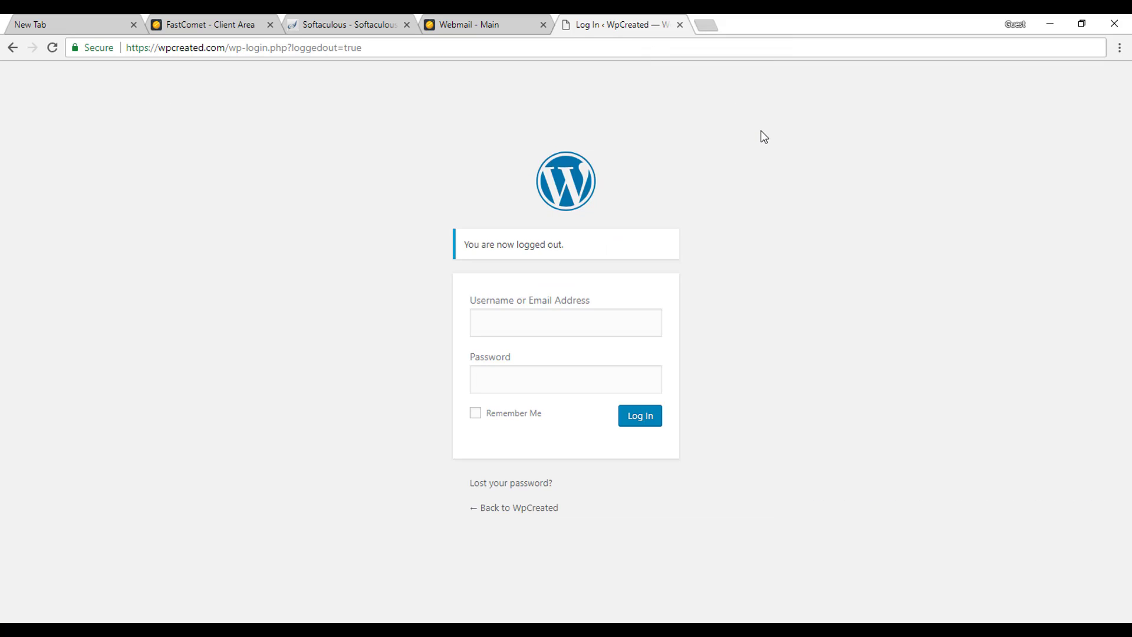
Copy the admin username from the Sublime Text notes into the login form.
click(503, 326)
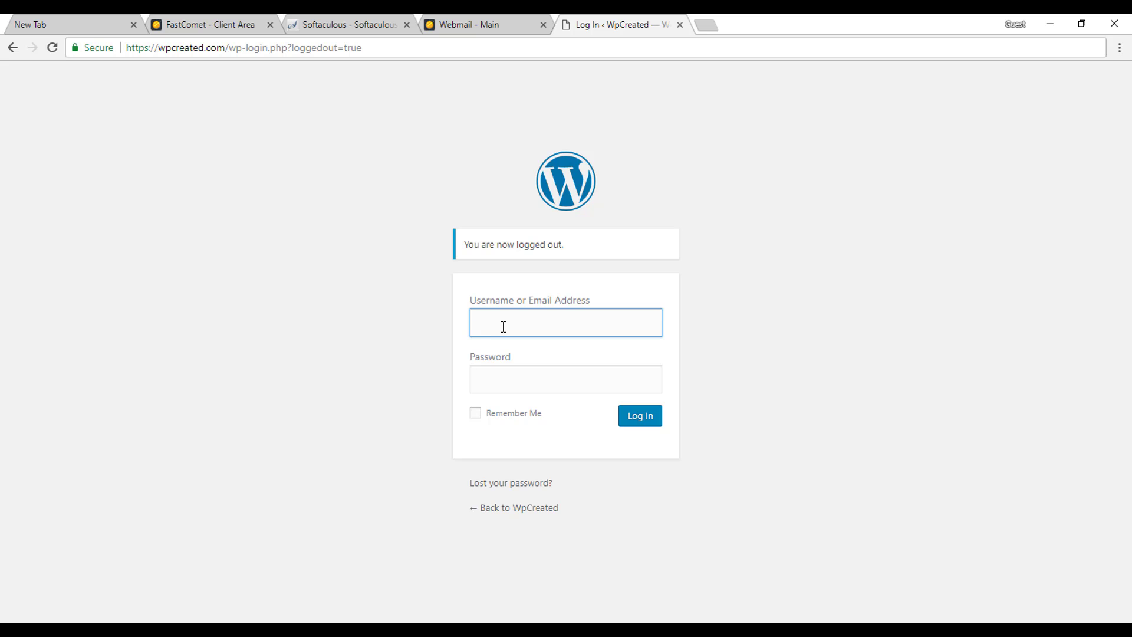
key(alt+Tab)
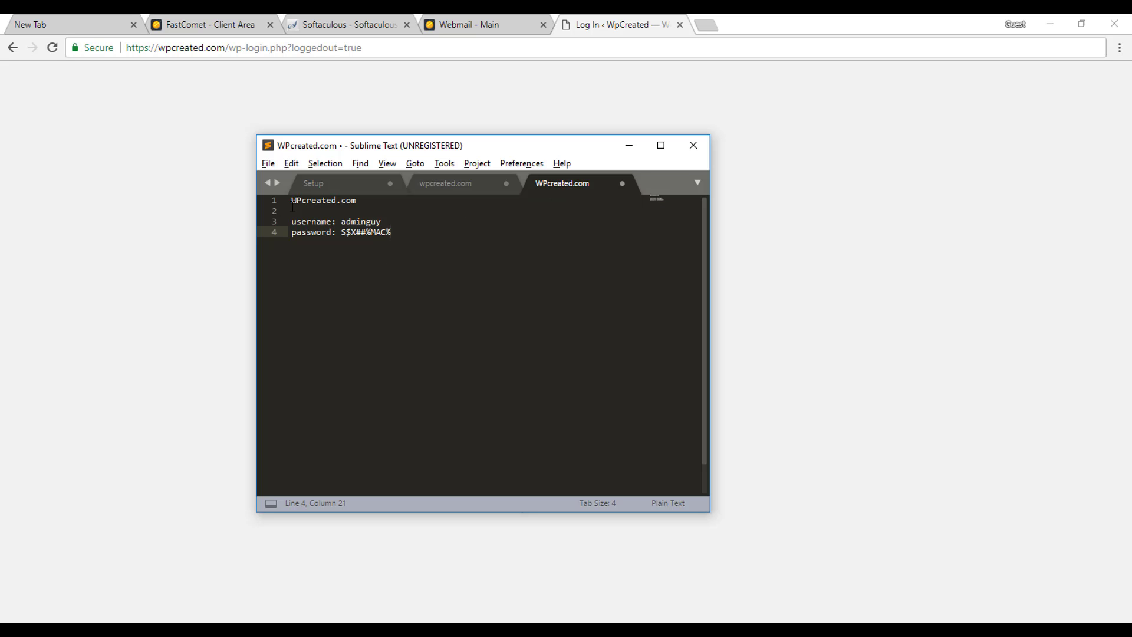
double_click(368, 216)
key(ctrl+c)
key(alt+Tab)
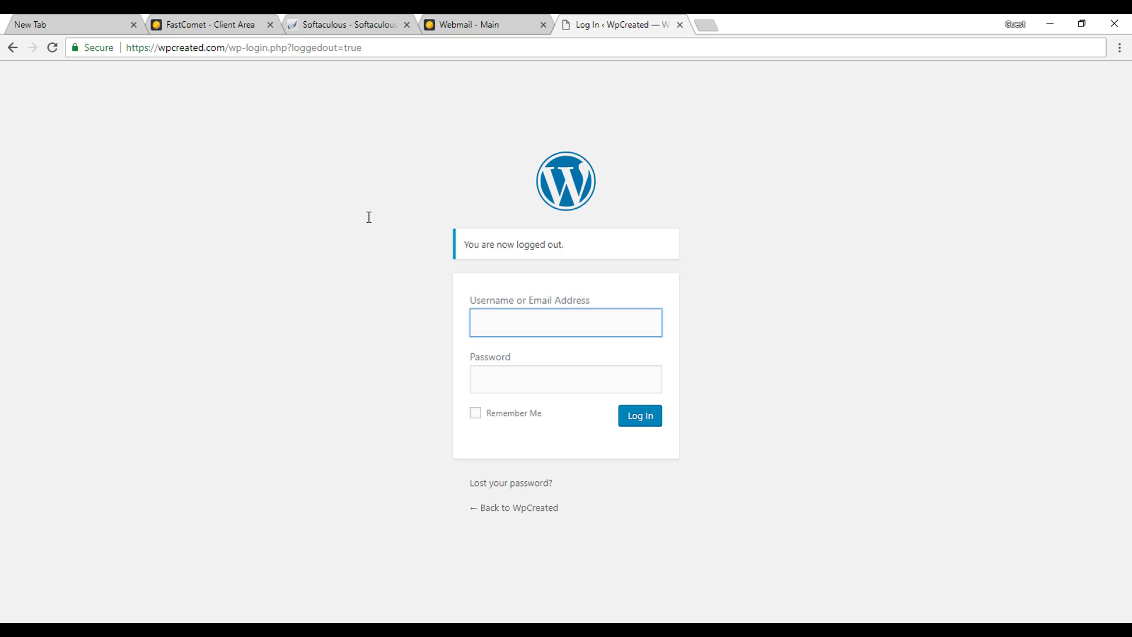
key(ctrl+v)
key(Tab)
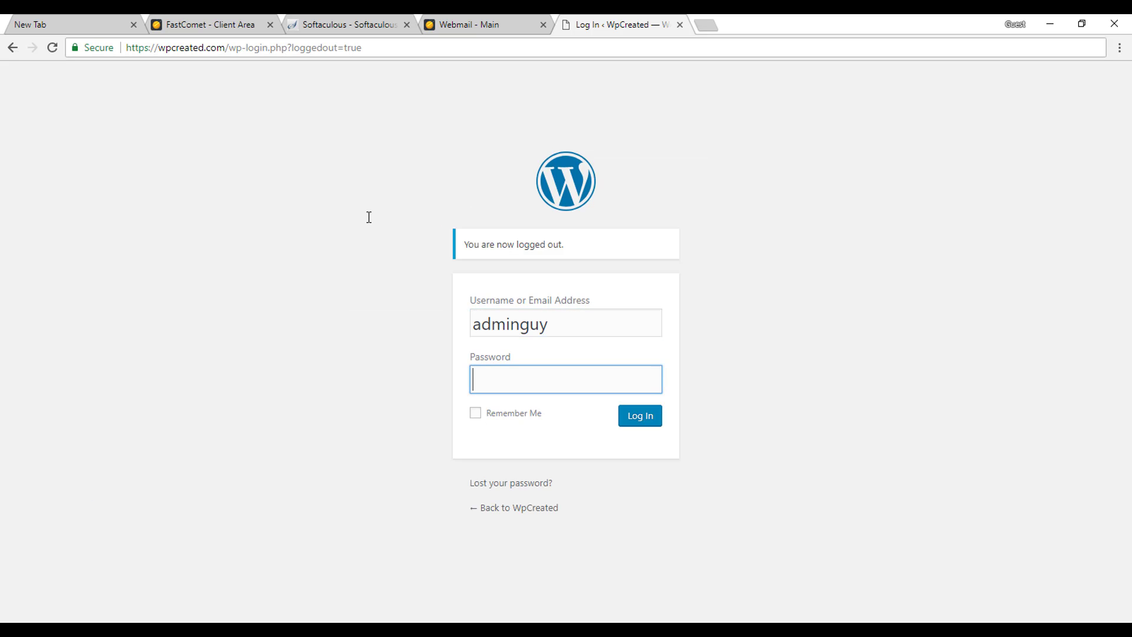
Copy the saved password into the password field and log in to the WordPress admin.
key(alt+Tab)
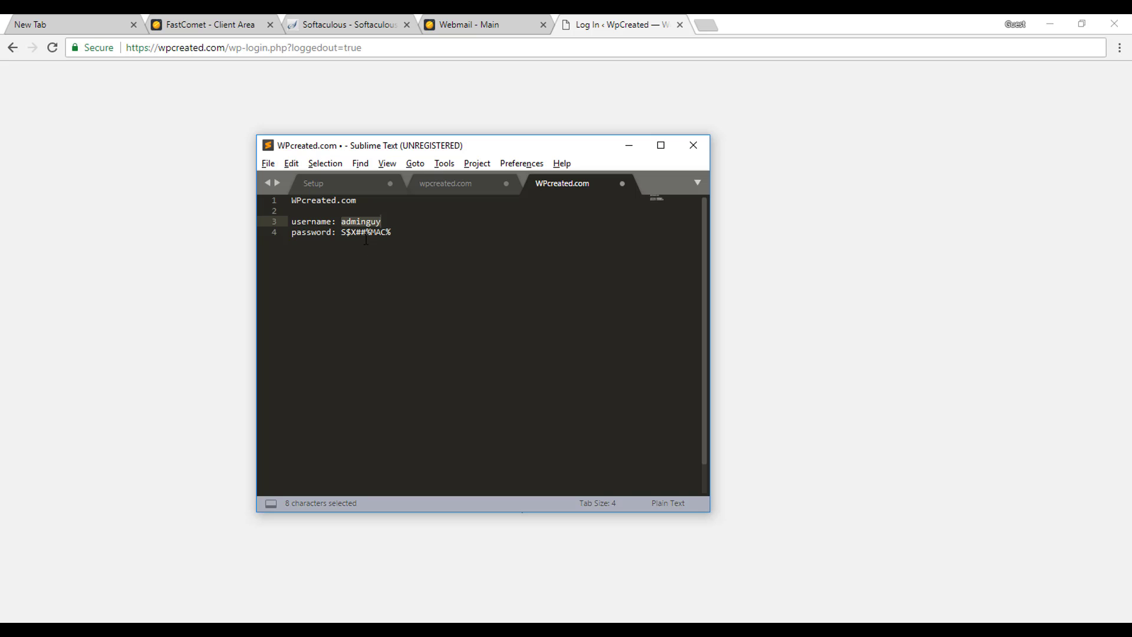
double_click(364, 233)
click(342, 232)
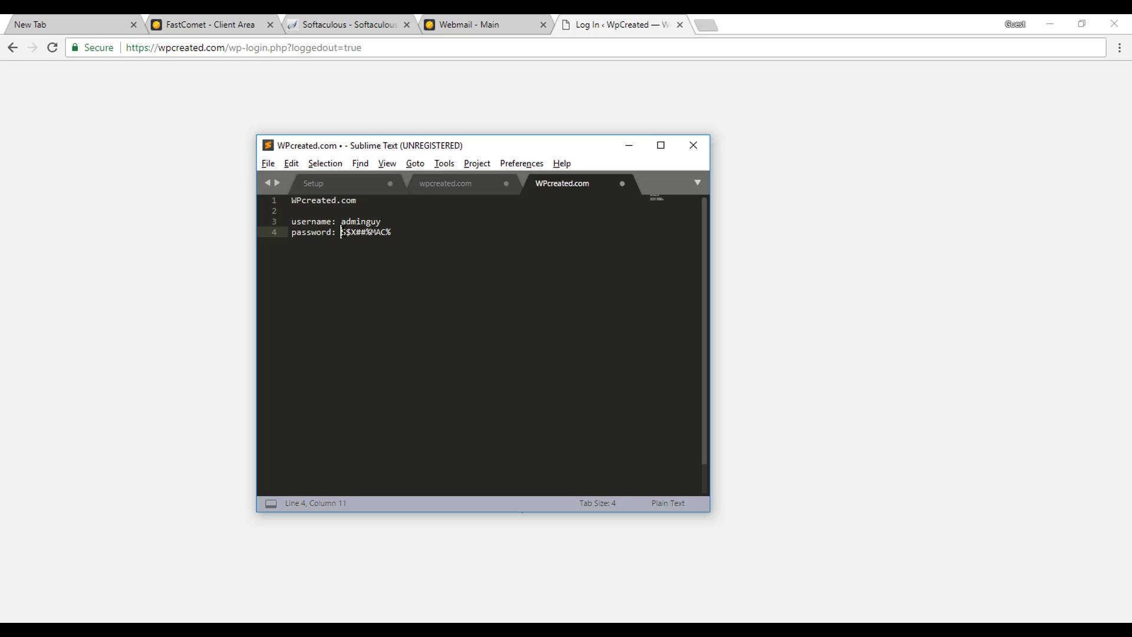
key(shift+End)
key(ctrl+c)
key(alt+Tab)
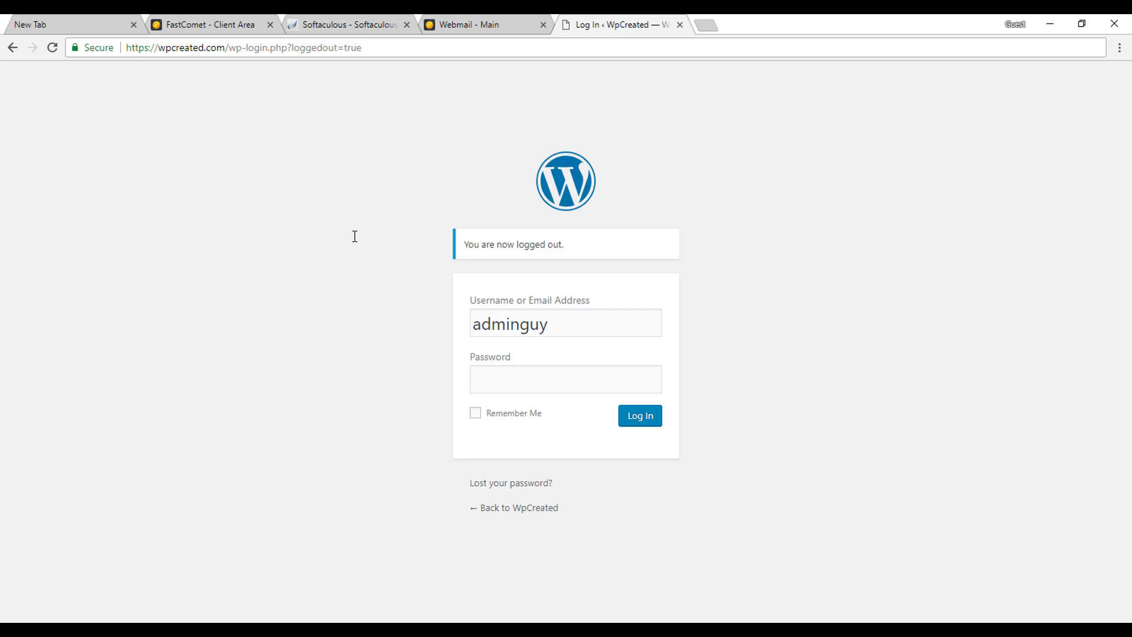
key(ctrl+v)
click(647, 423)
click(635, 433)
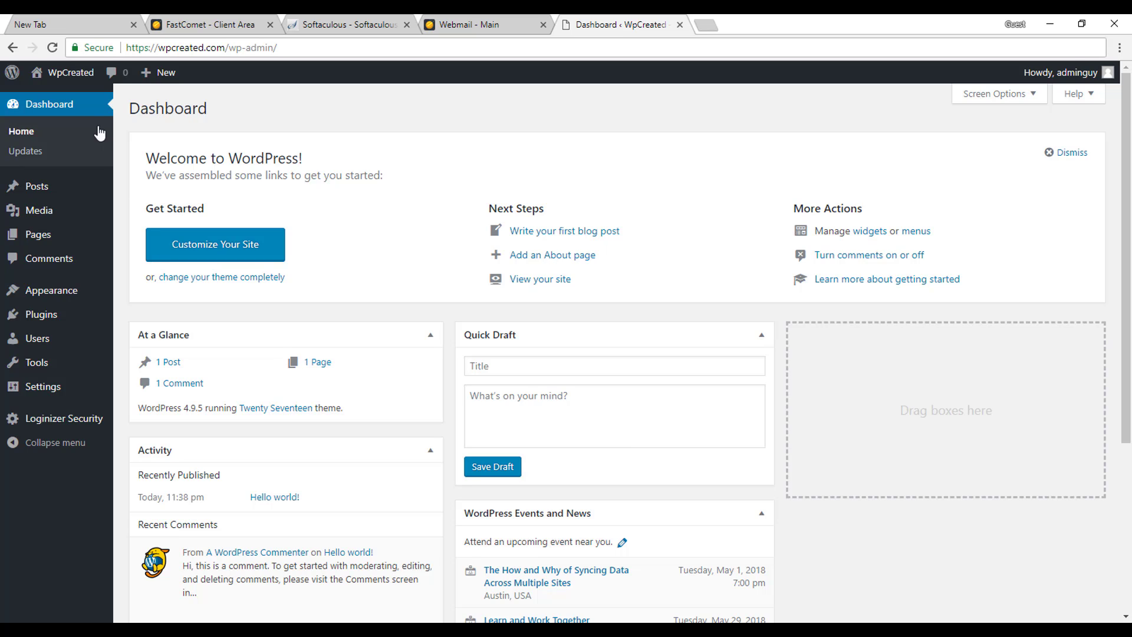
Open the WpCreated front page in a new tab from the admin bar's Visit Site link.
mouse_move(79, 79)
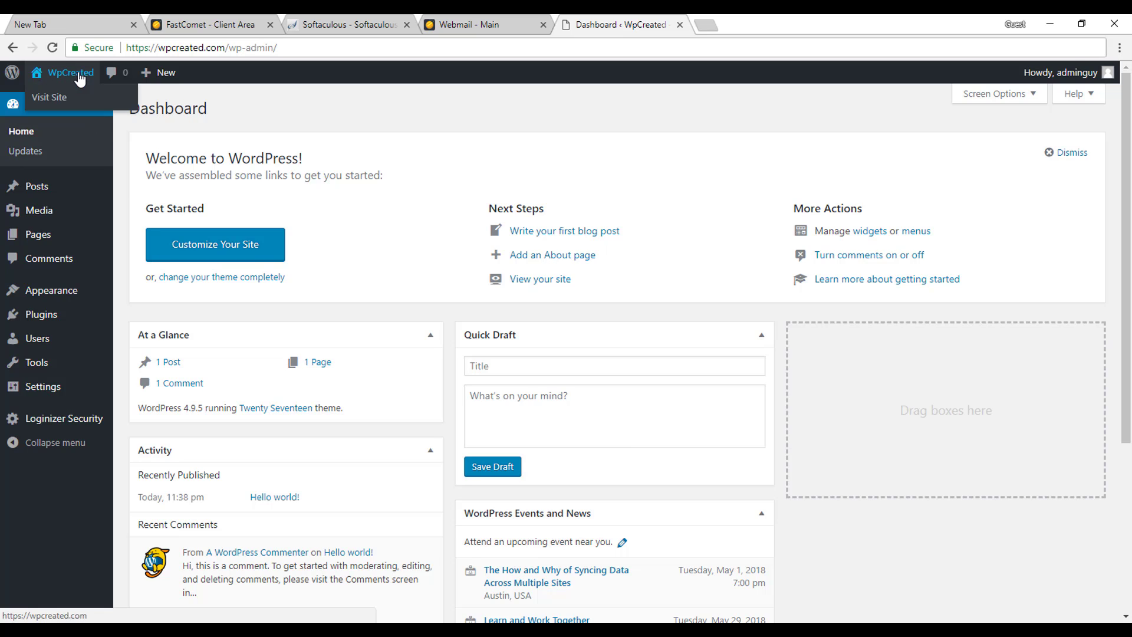
right_click(58, 102)
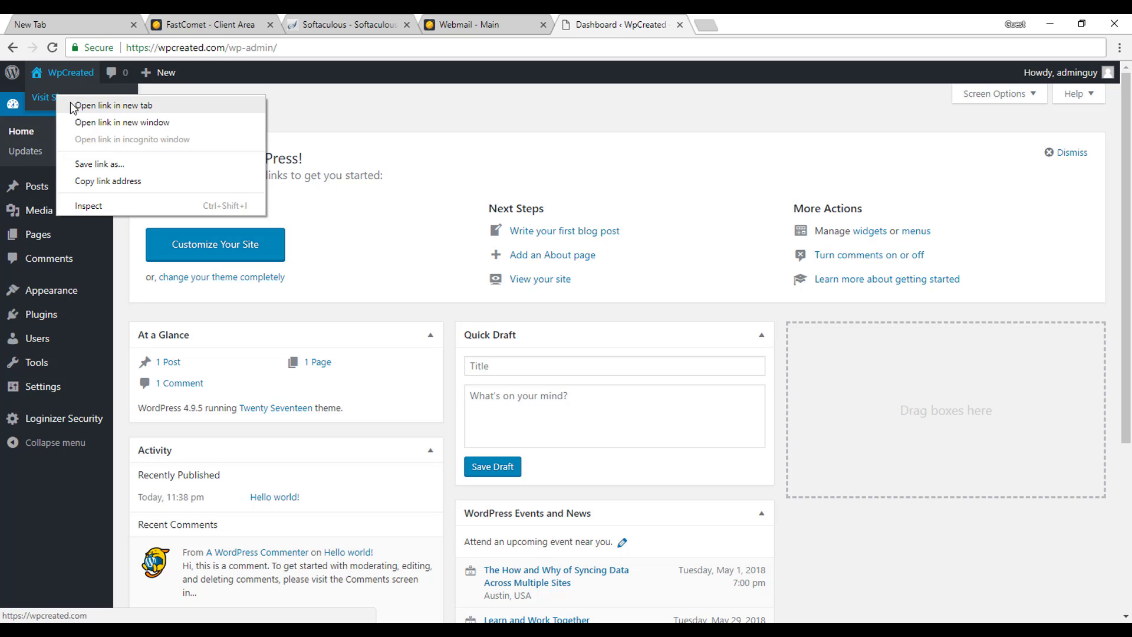
click(74, 110)
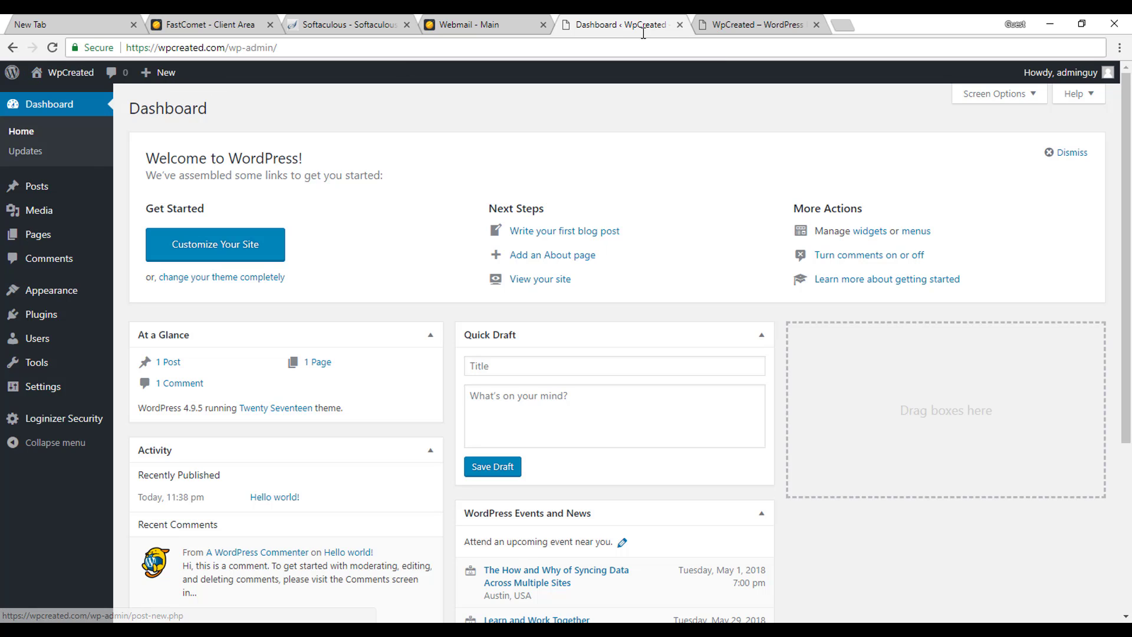
click(731, 20)
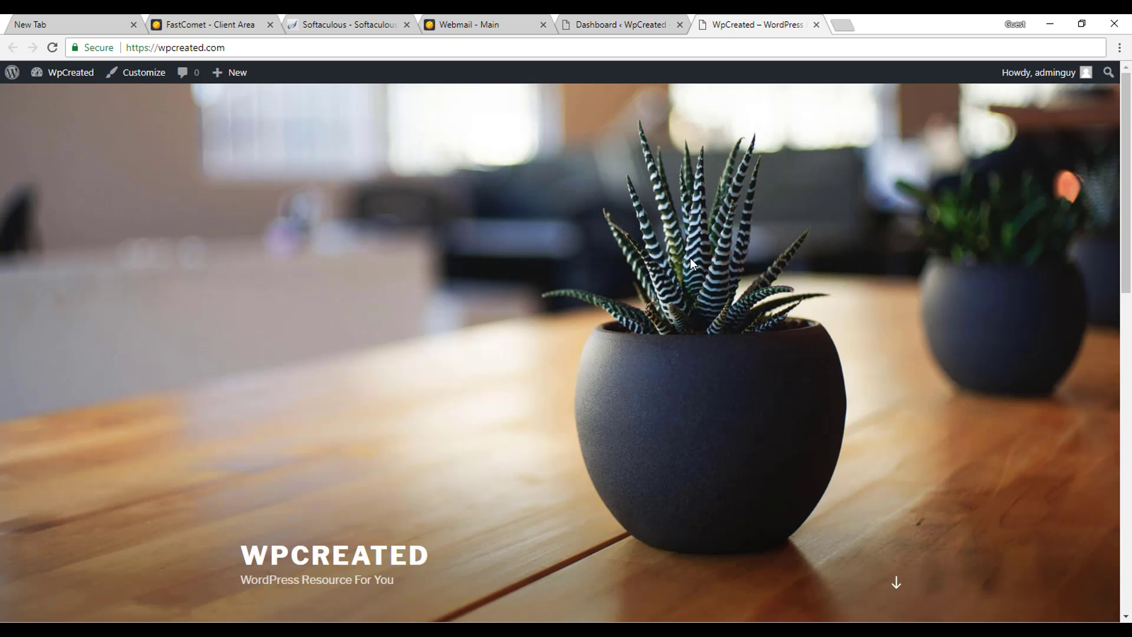
scroll(690, 257, down, 3)
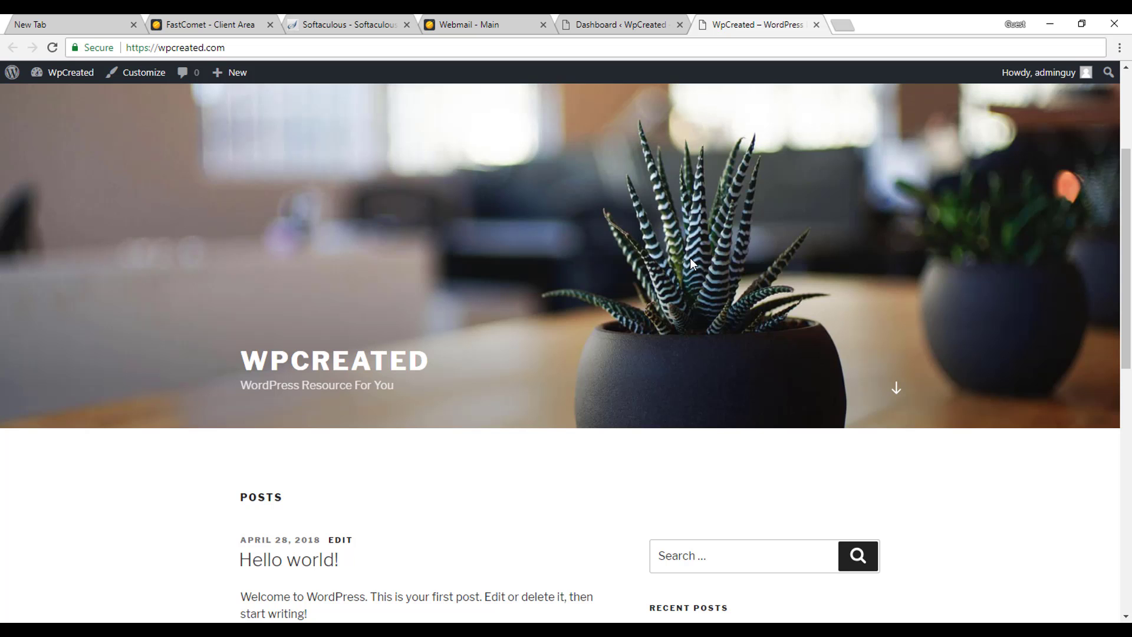
scroll(690, 257, down, 10)
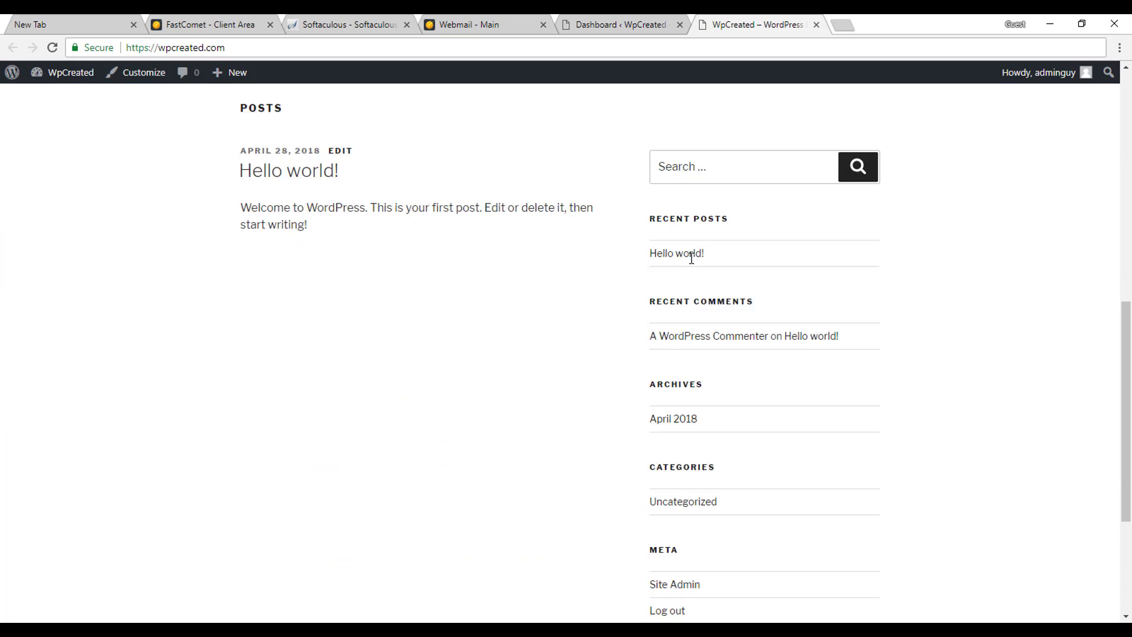
scroll(690, 259, up, 13)
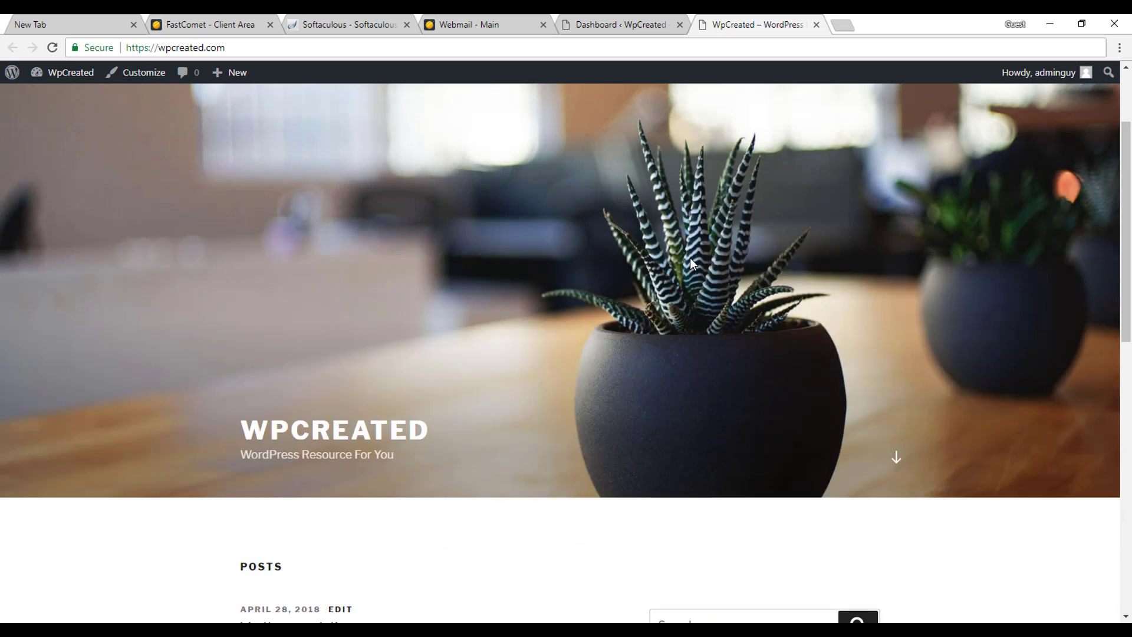
scroll(649, 365, down, 5)
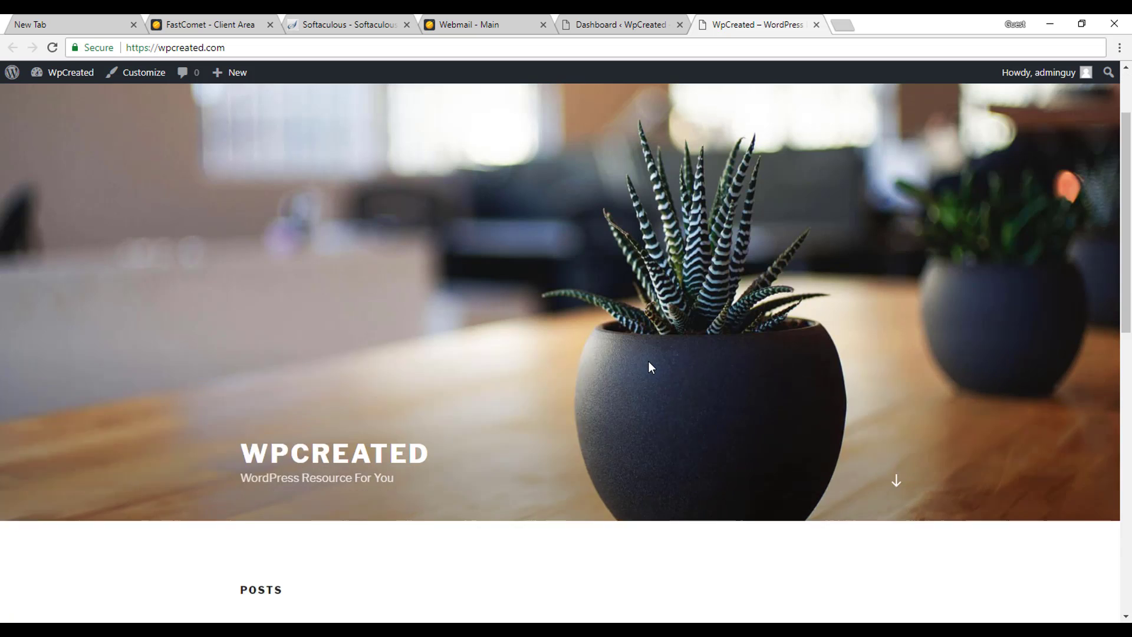
scroll(652, 368, down, 3)
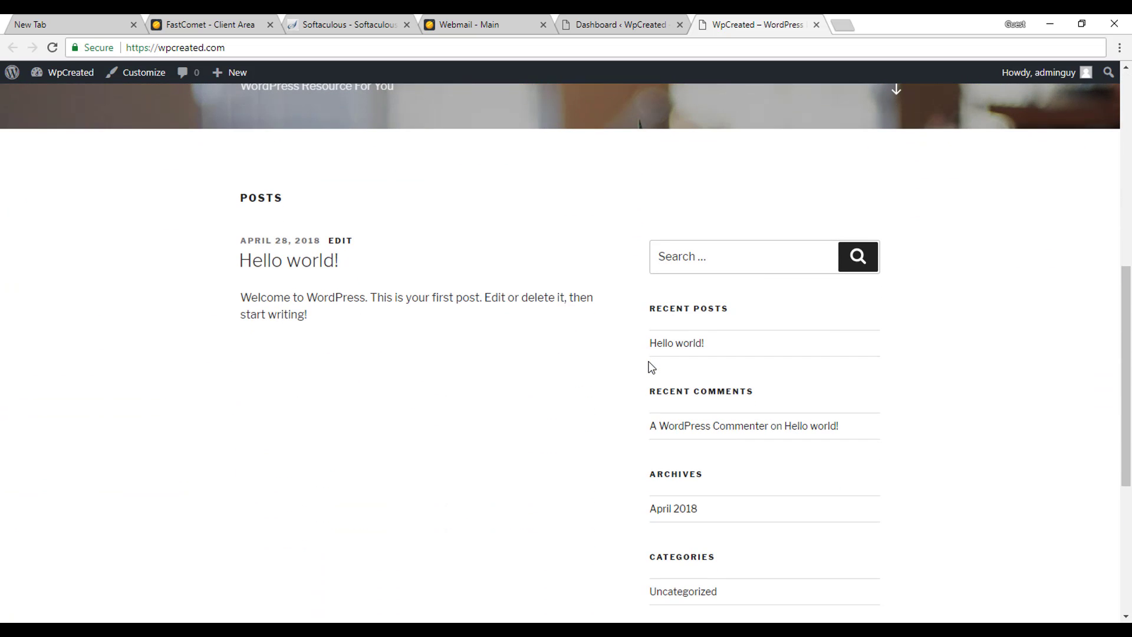
scroll(352, 255, up, 3)
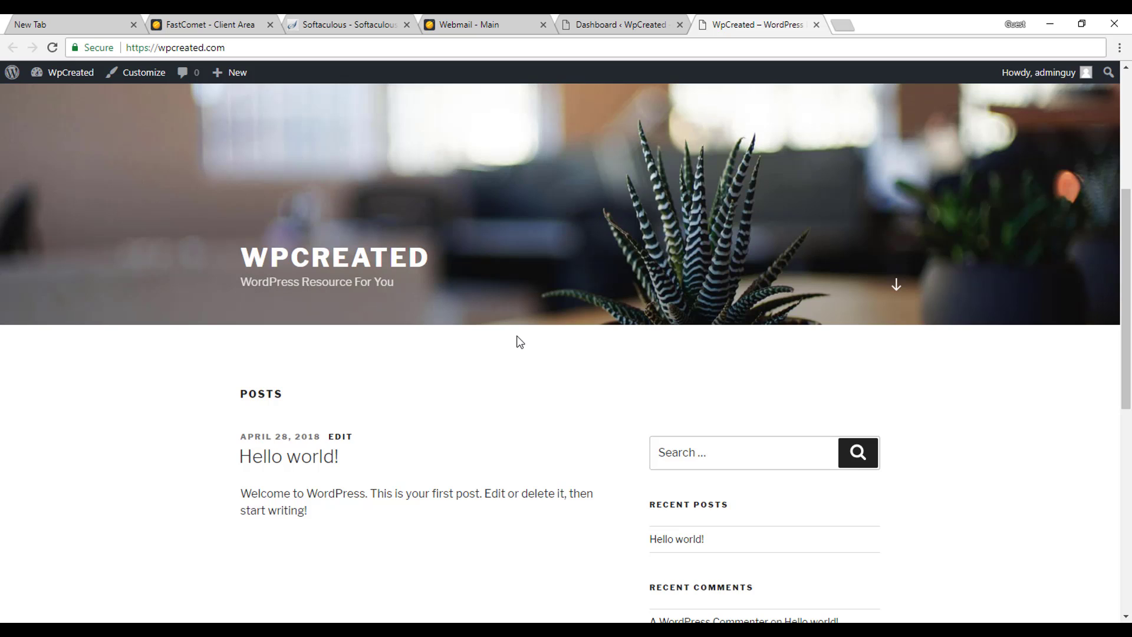
scroll(517, 337, up, 5)
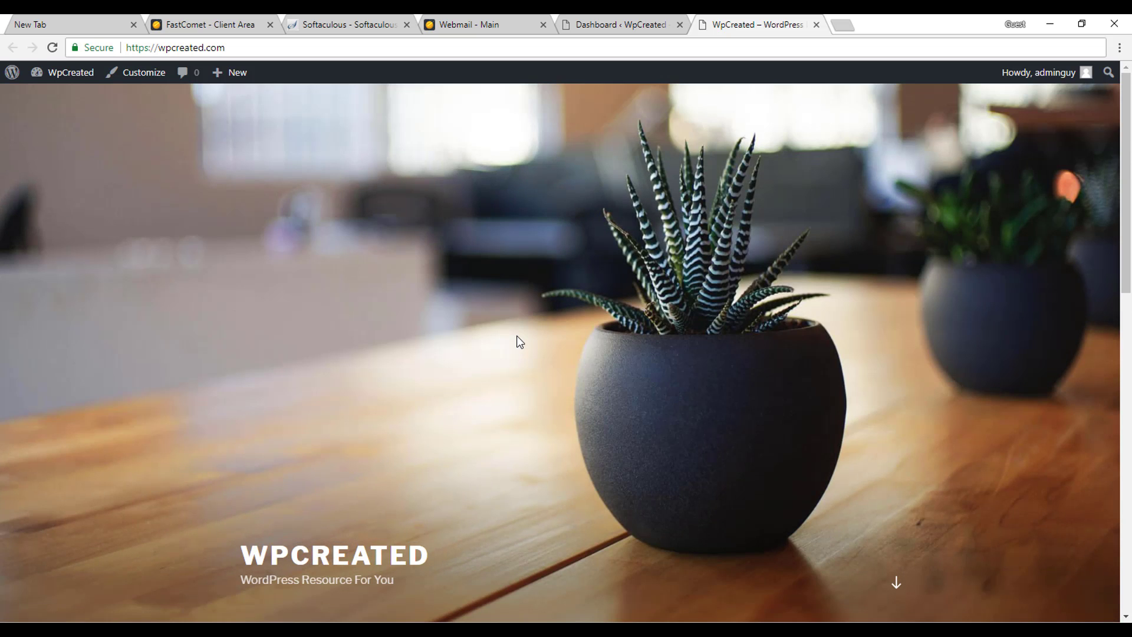
scroll(517, 336, down, 5)
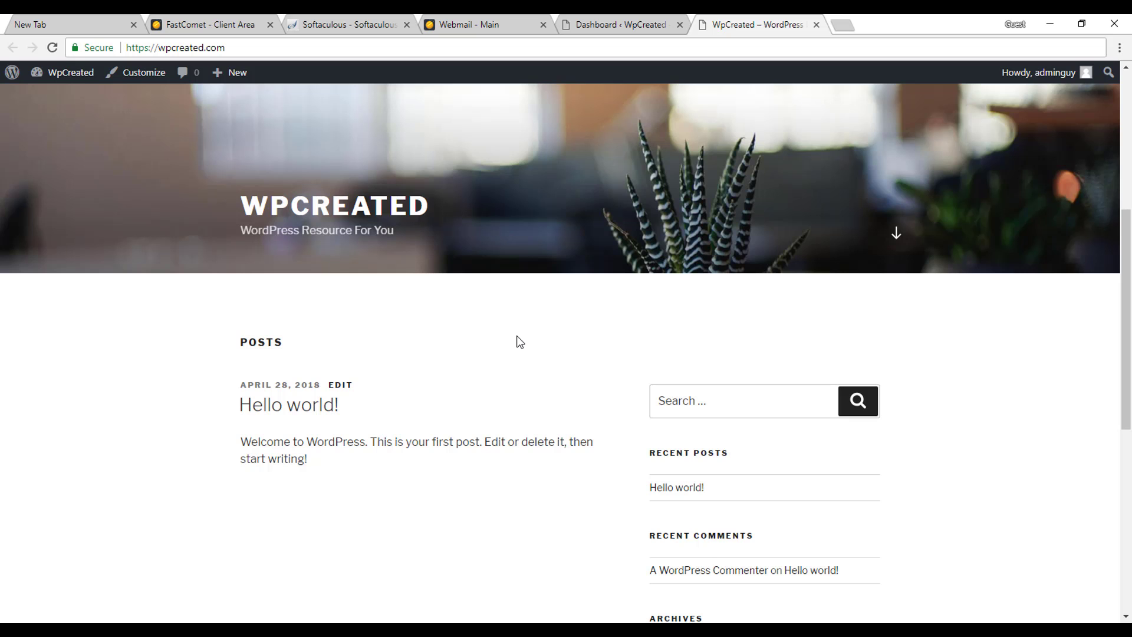
scroll(516, 340, up, 5)
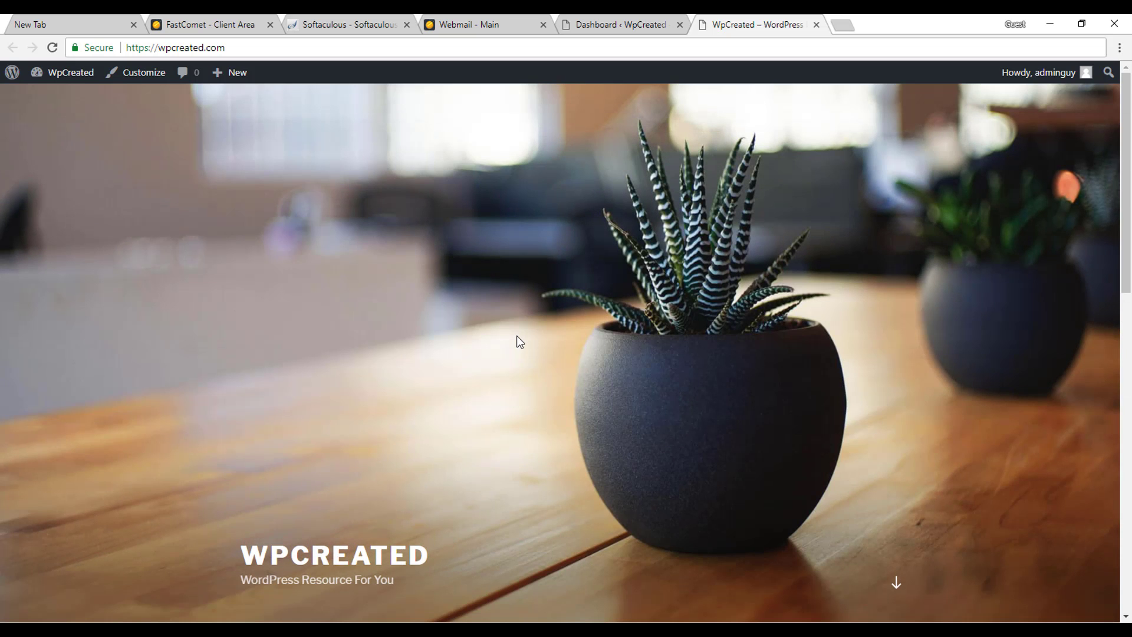
scroll(516, 340, down, 5)
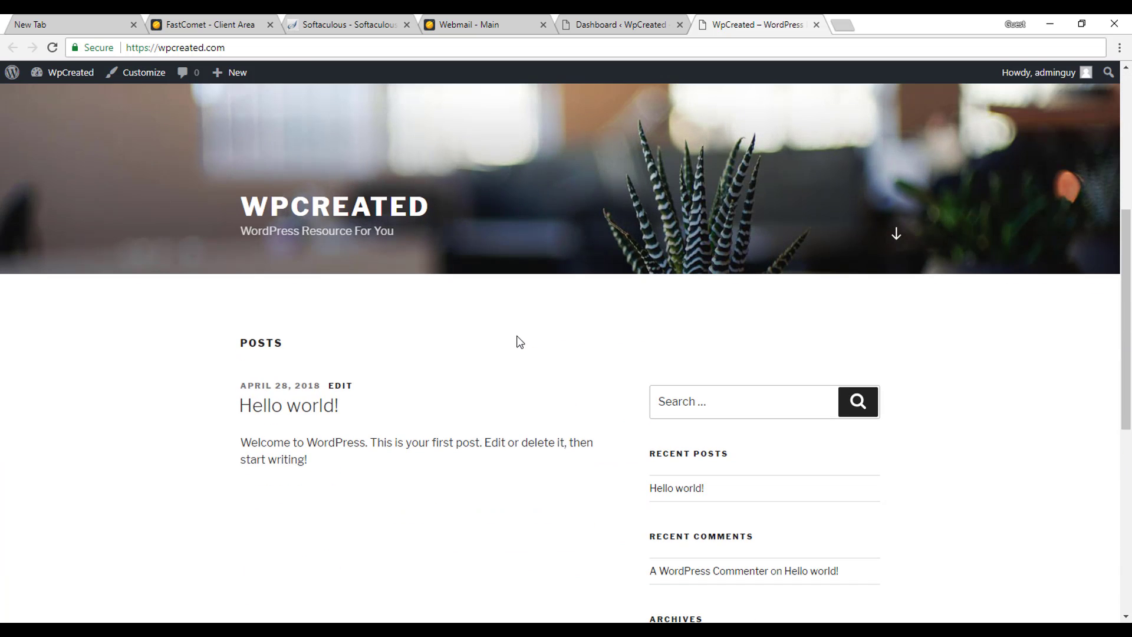
scroll(516, 341, up, 5)
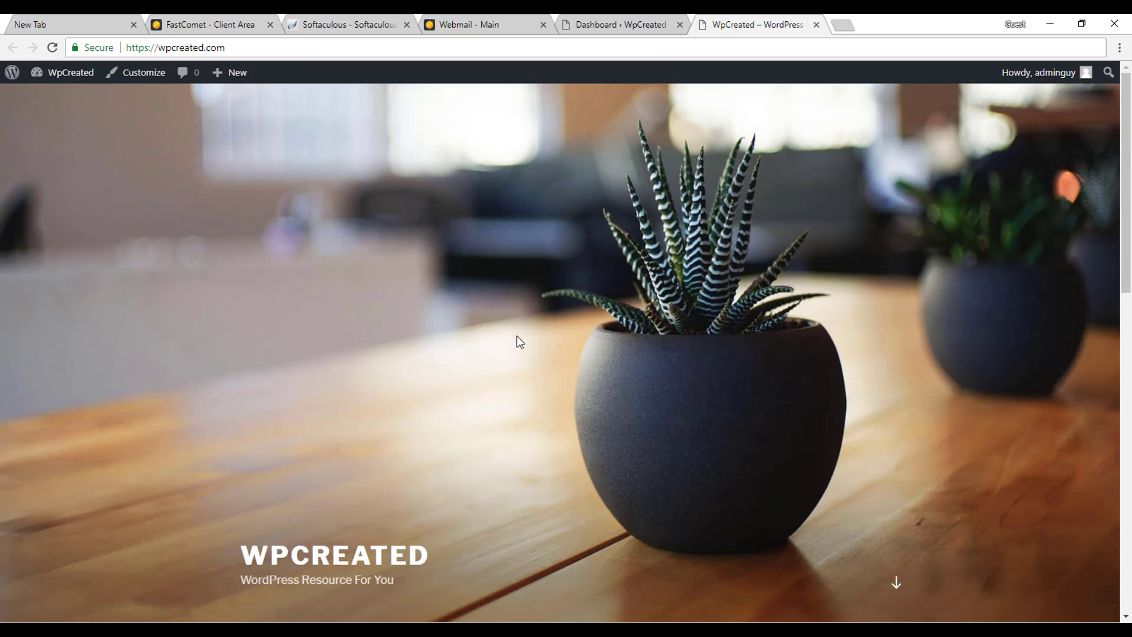
click(625, 24)
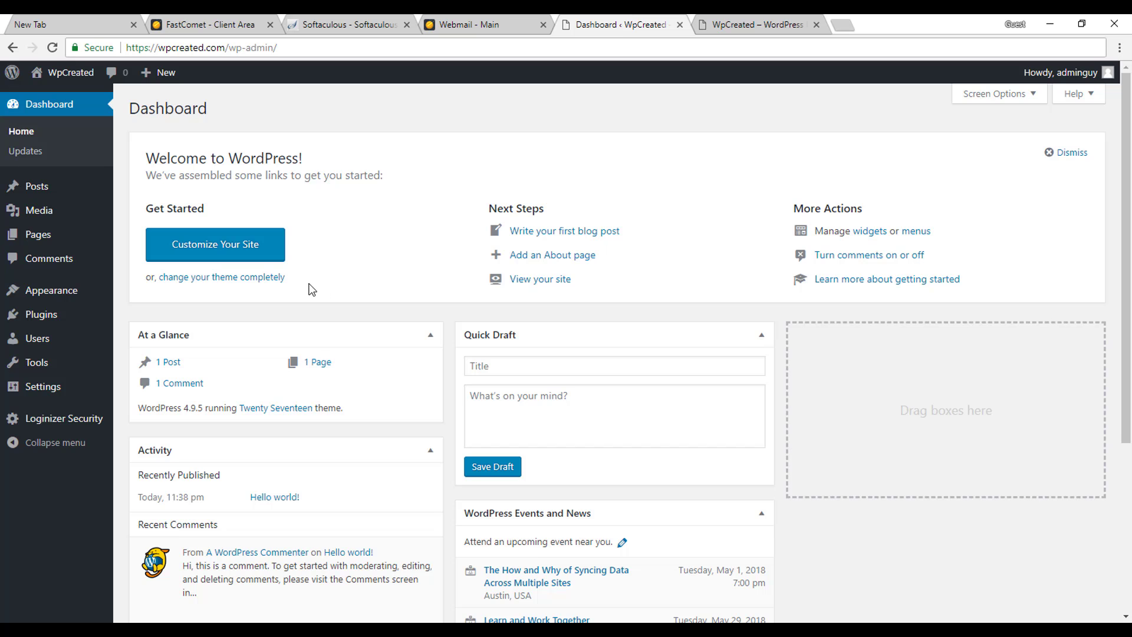